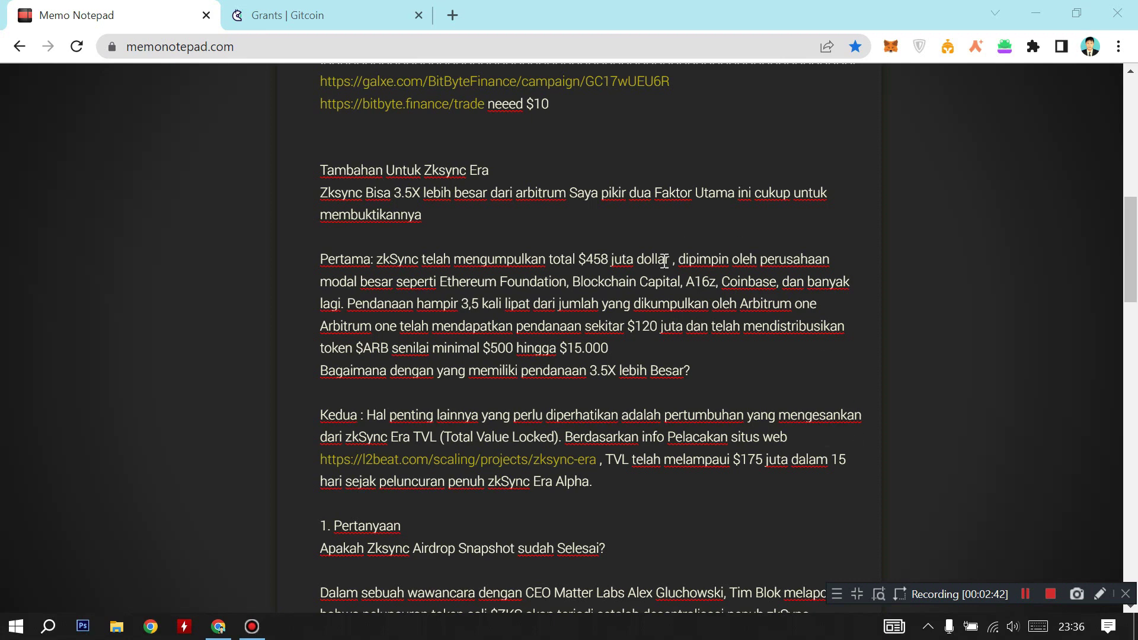
Open the l2beat.com zkSync Era link in the notes and examine the project's total value locked and chart
scroll(935, 386, down, 1)
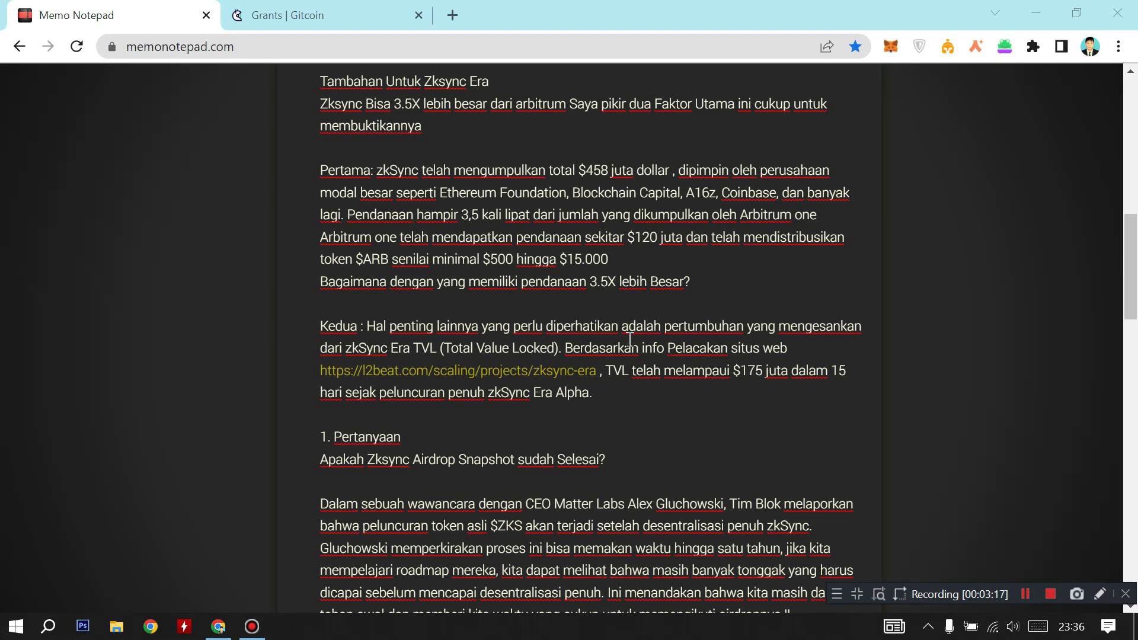
click(564, 370)
click(631, 15)
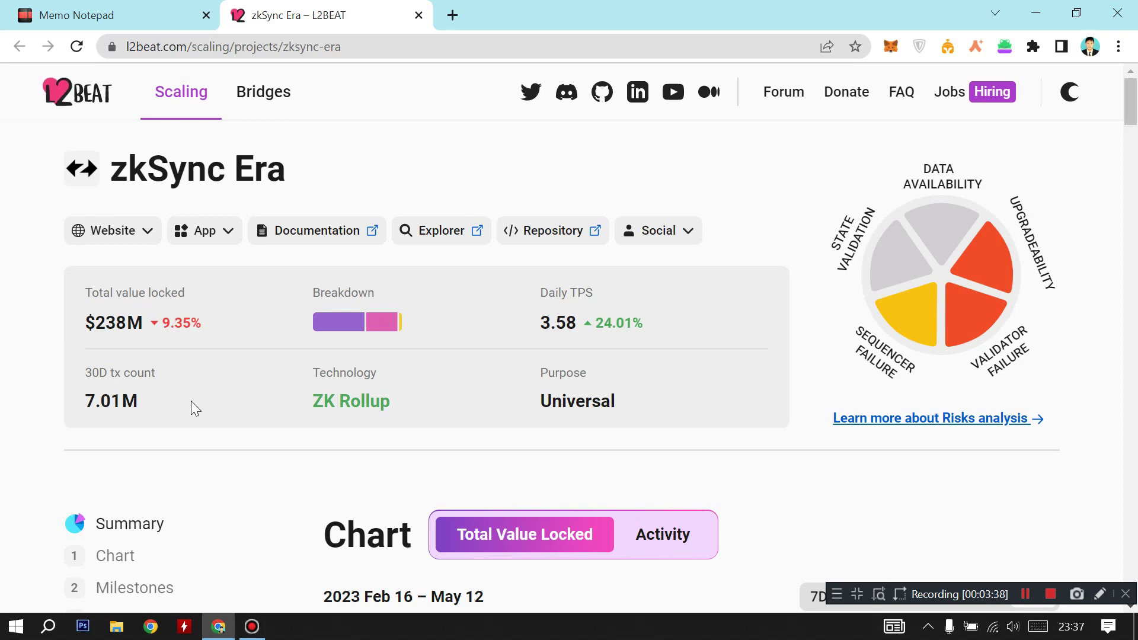
scroll(191, 401, down, 7)
scroll(191, 406, up, 6)
scroll(198, 413, up, 2)
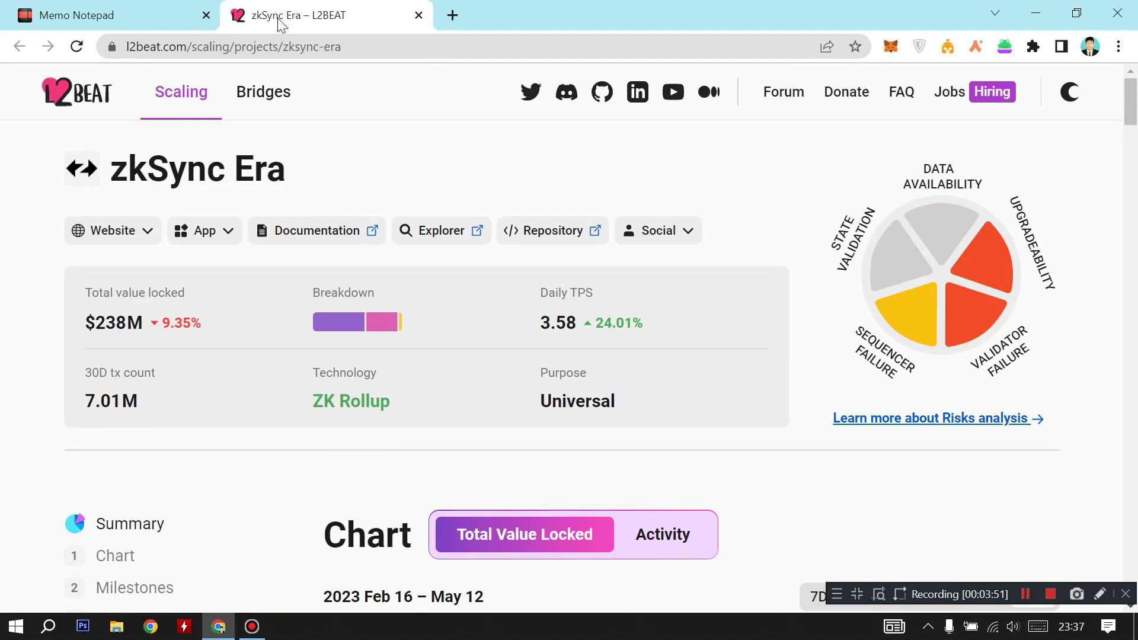
Close the L2BEAT page and read the notes' question about whether the zkSync airdrop snapshot is finished
click(418, 15)
scroll(938, 346, down, 3)
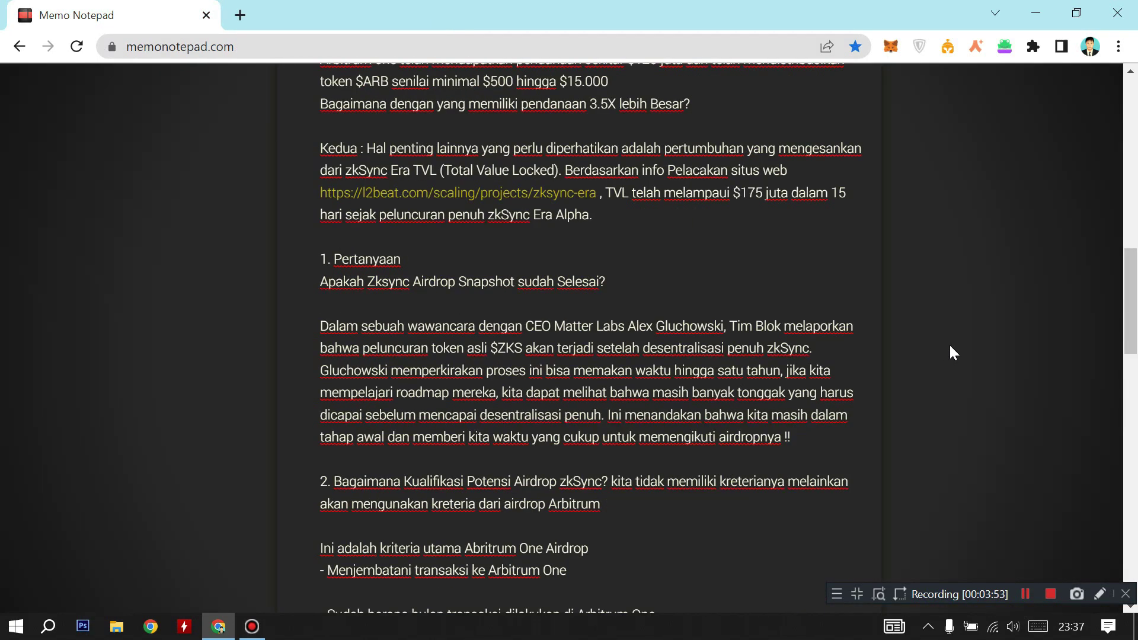
click(962, 266)
click(635, 281)
shift+click(316, 289)
mouse_move(316, 290)
mouse_down()
mouse_move(557, 275)
mouse_move(263, 290)
mouse_move(653, 279)
mouse_move(321, 291)
mouse_up()
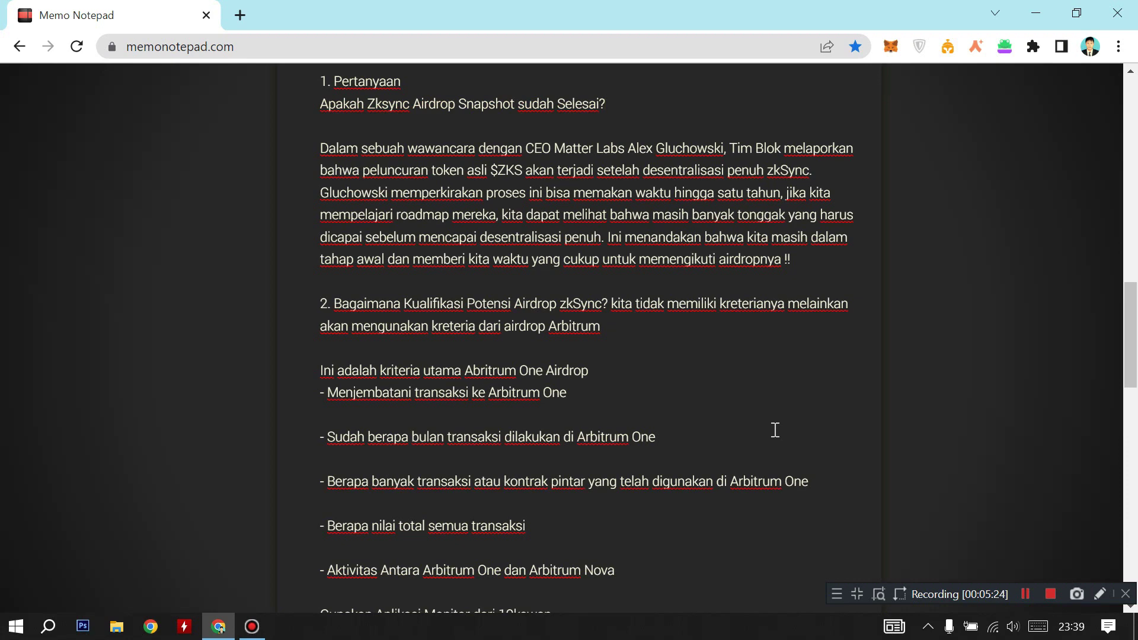
Read the notes' Arbitrum One airdrop criteria and the 10kswap monitoring app section
scroll(775, 430, down, 1)
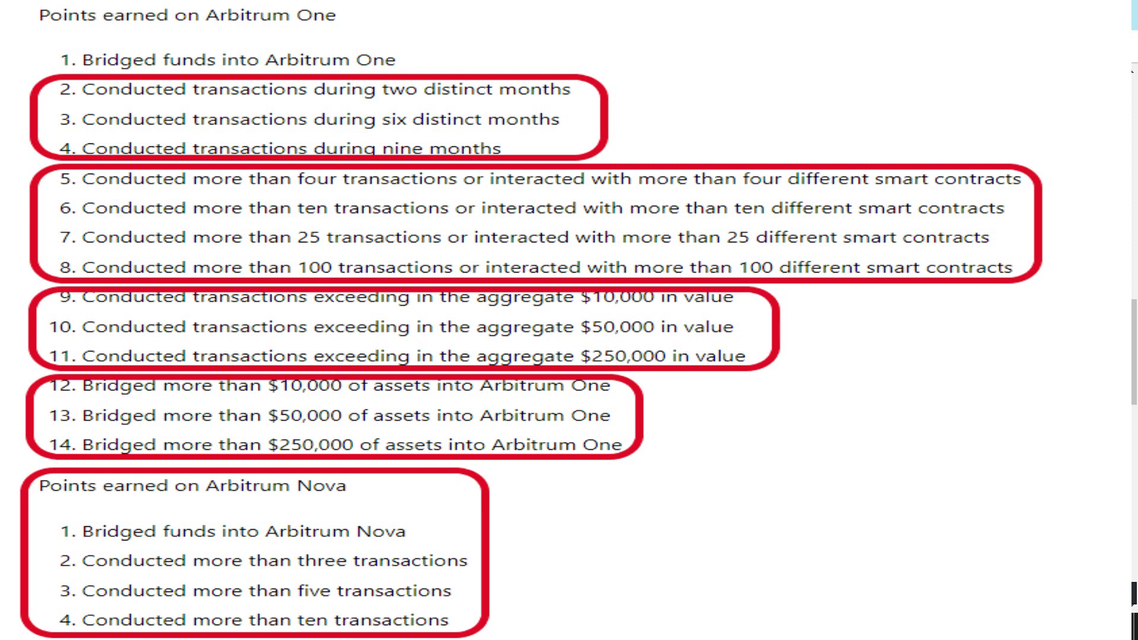
scroll(569, 320, down, 3)
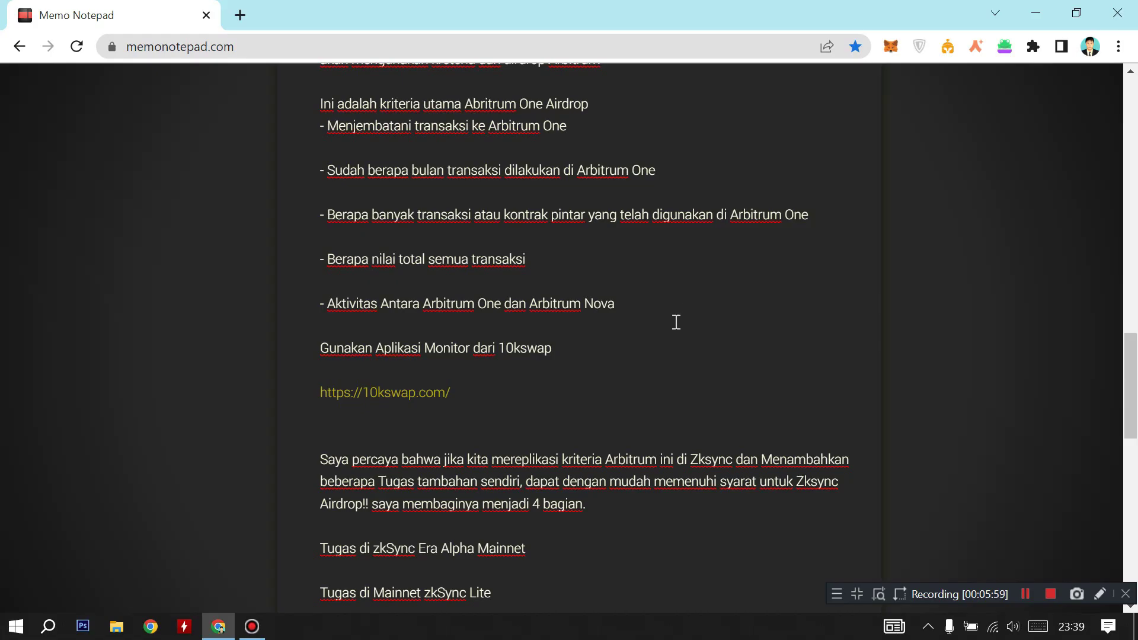
scroll(677, 322, down, 2)
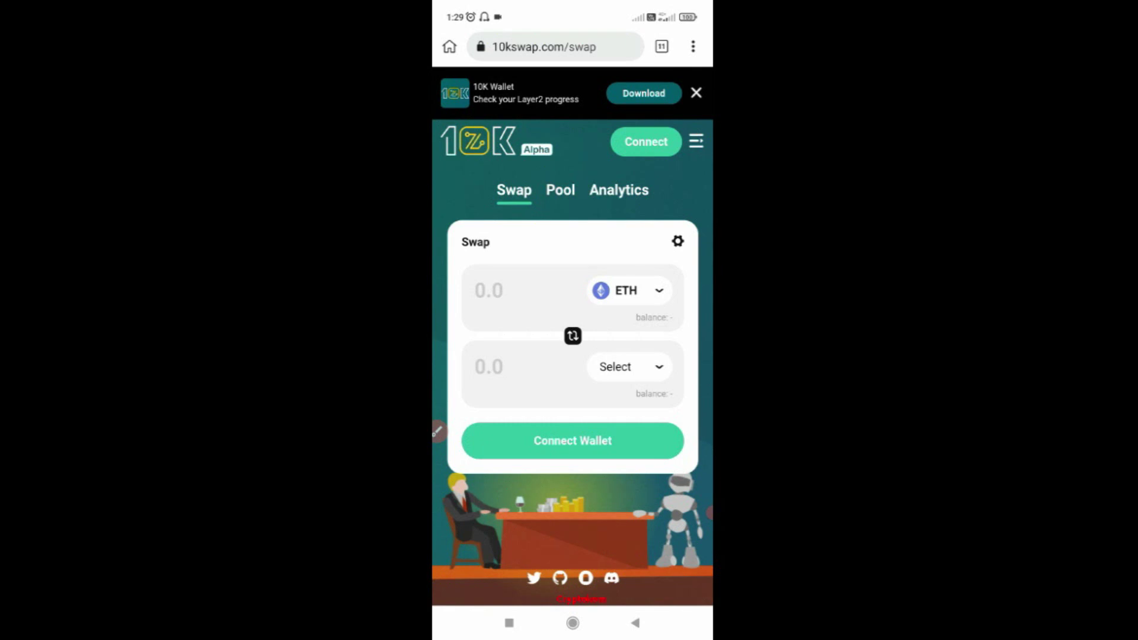
Download the 10K Wallet Android APK from the 10kswap site on the phone
click(644, 93)
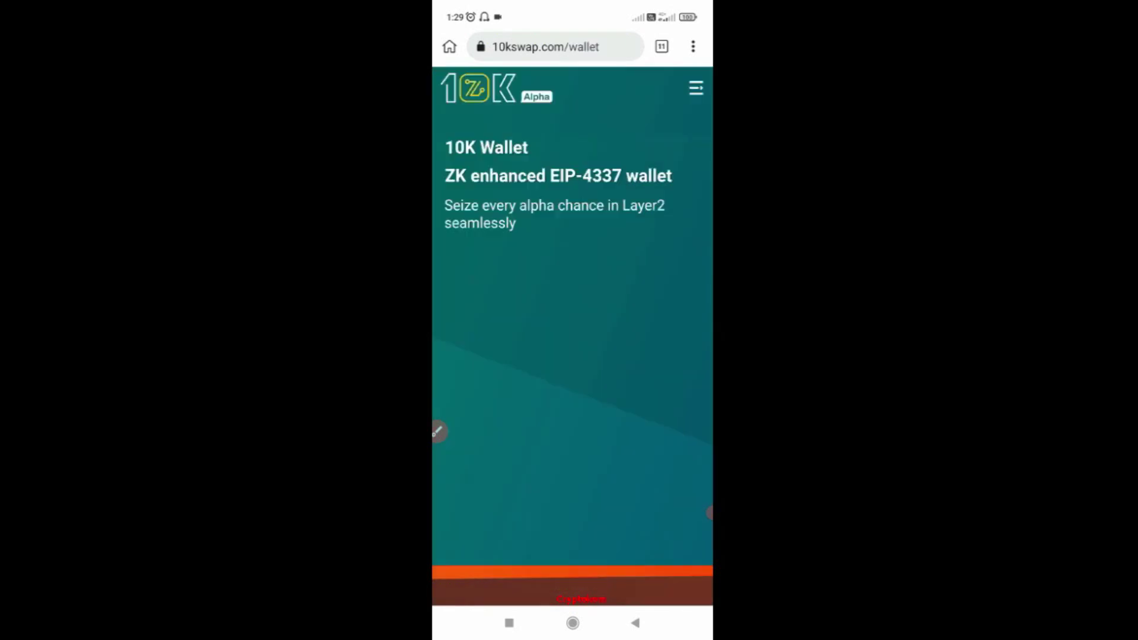
scroll(573, 296, down, 1)
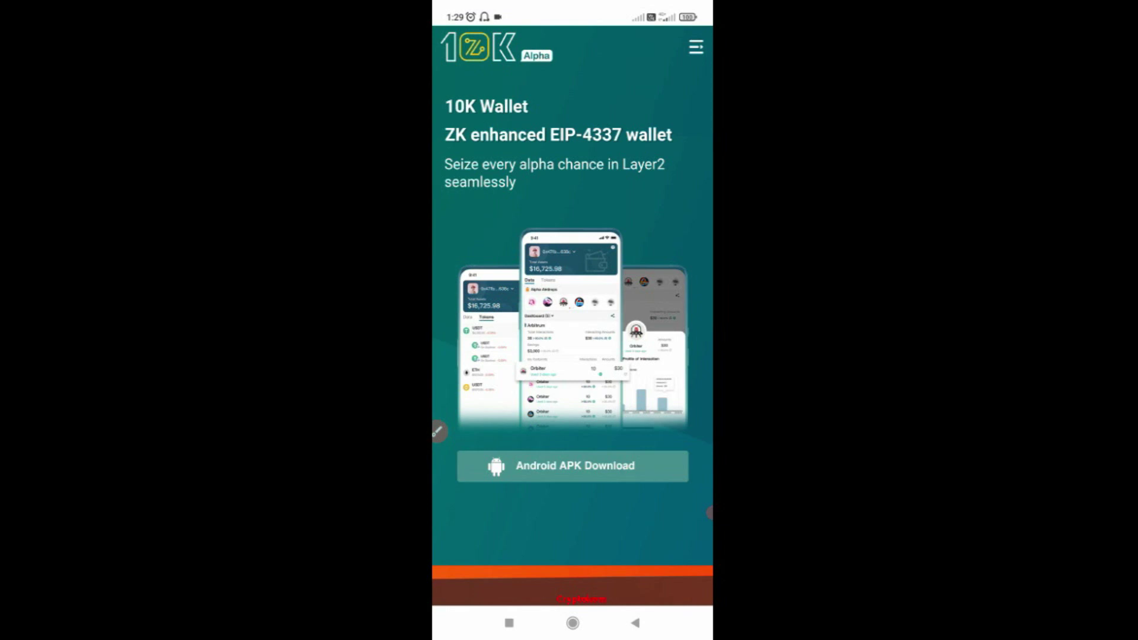
click(572, 466)
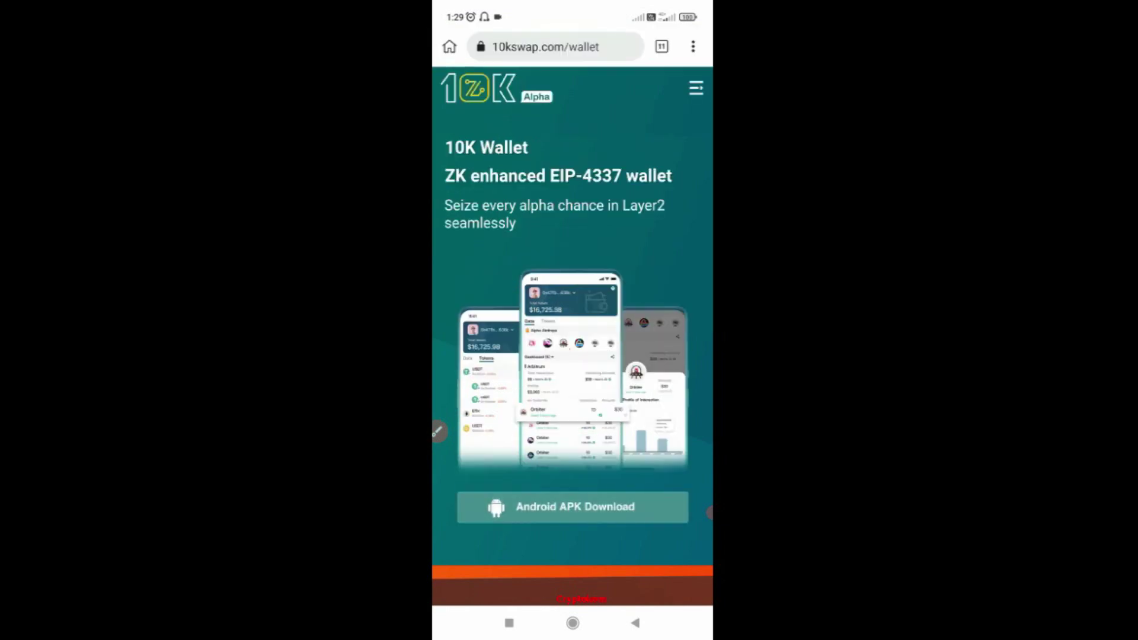
Find 10kwallet.apk in the browser's downloads and install it
drag(573, 11, 572, 355)
click(513, 209)
drag(572, 415, 572, 59)
click(694, 45)
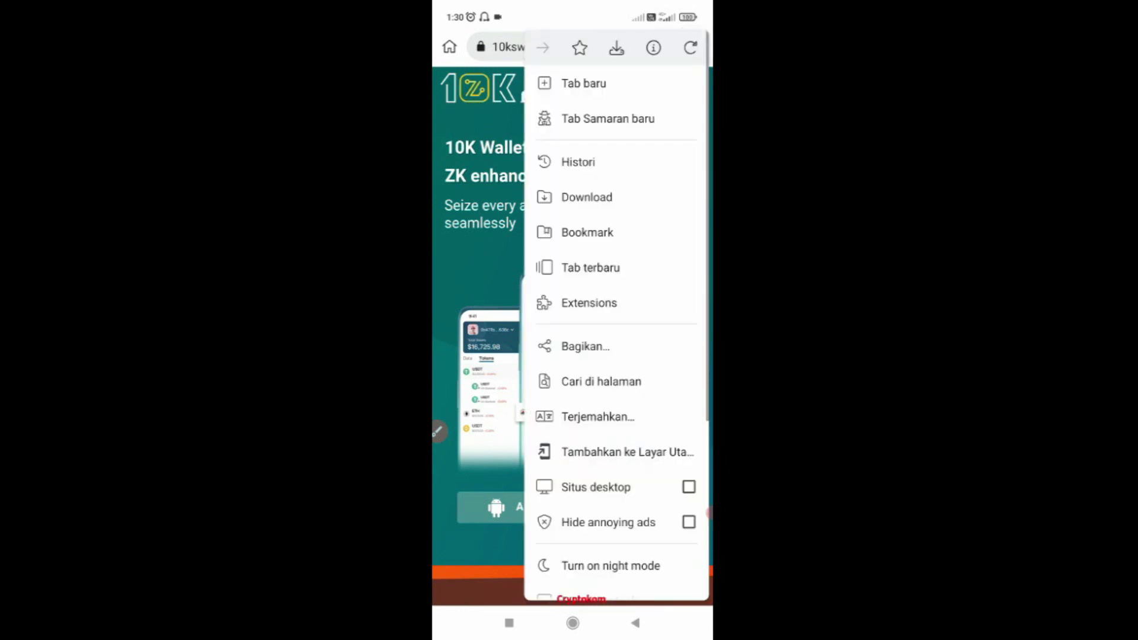
click(587, 197)
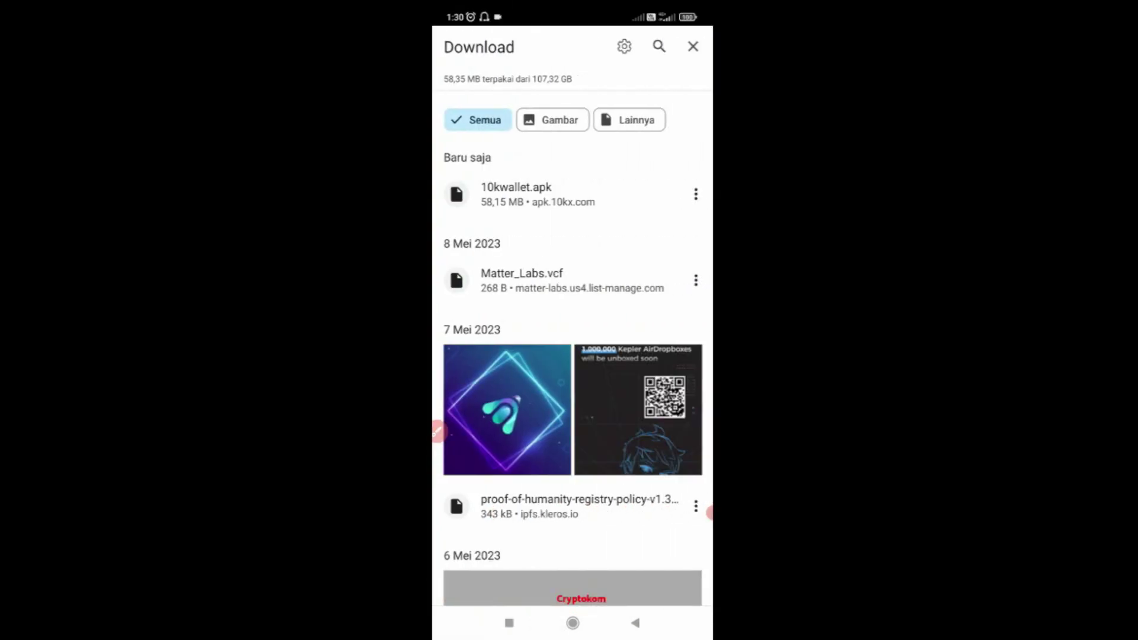
click(537, 195)
click(660, 359)
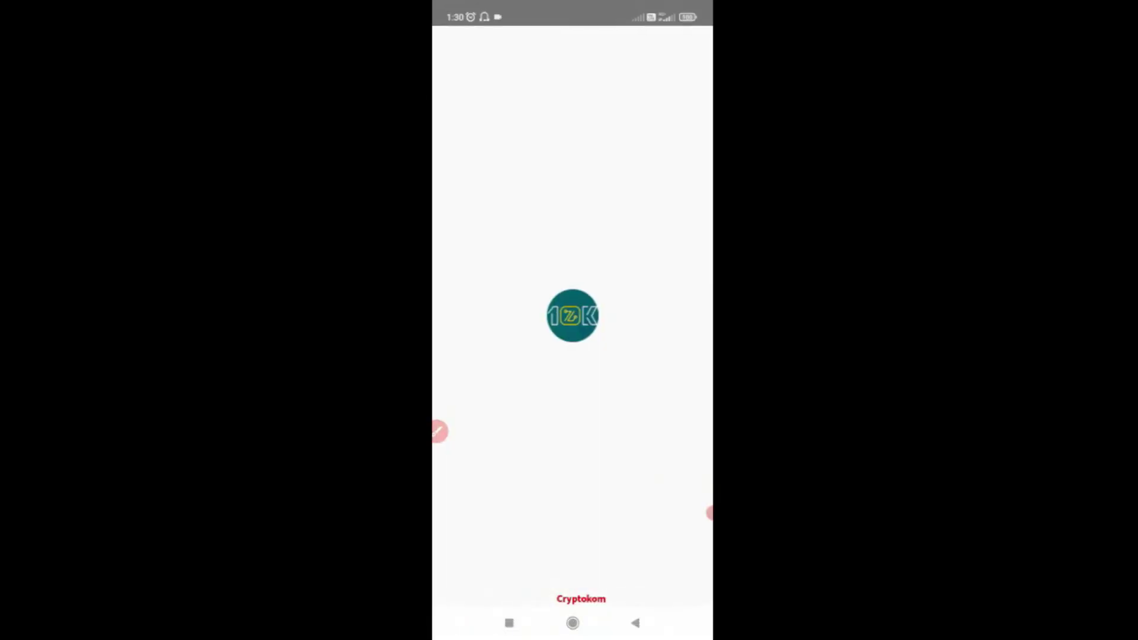
Switch to Trust Wallet and copy the receiving address for Gitcoin (ERC20)
click(572, 623)
click(475, 57)
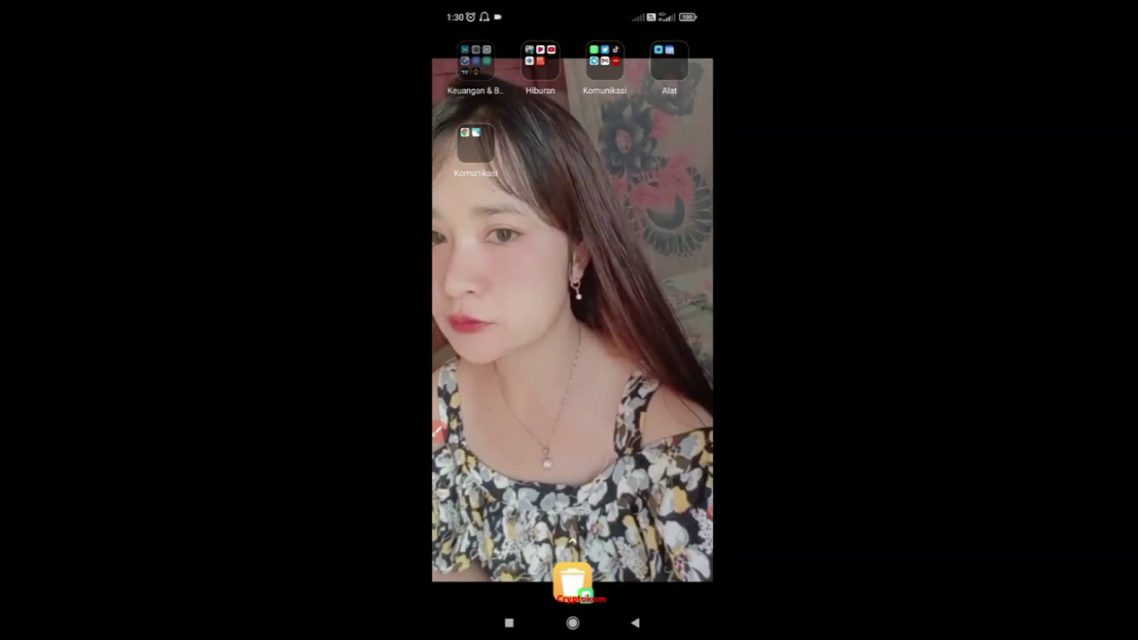
click(644, 224)
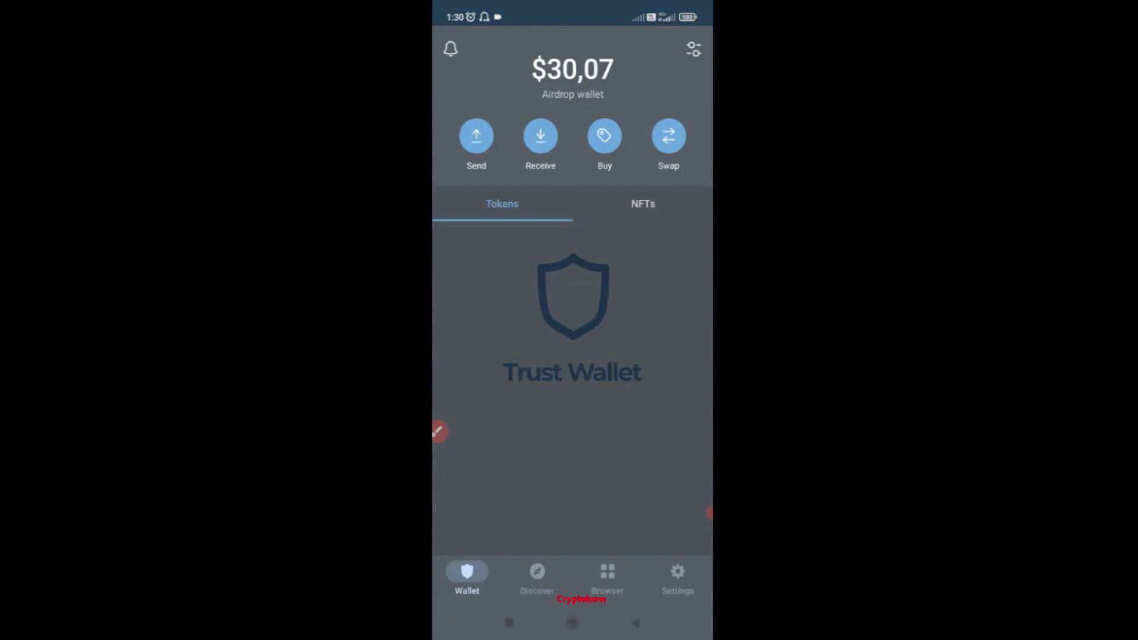
click(541, 136)
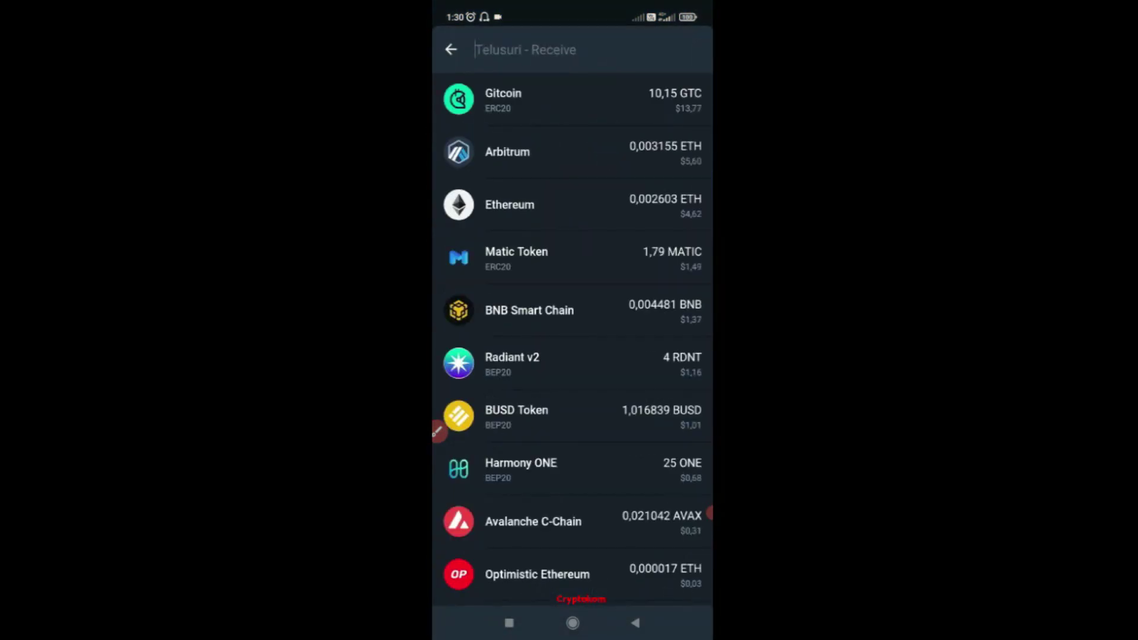
click(533, 100)
click(510, 546)
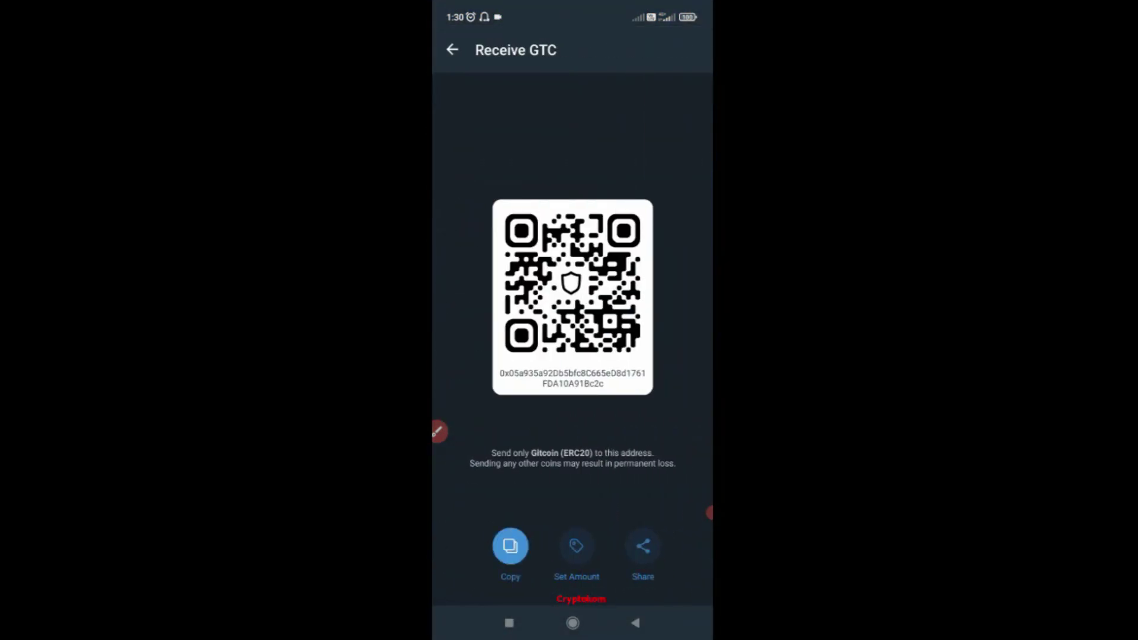
Switch to 10KWallet, paste the copied wallet address and observe that wallet
click(510, 623)
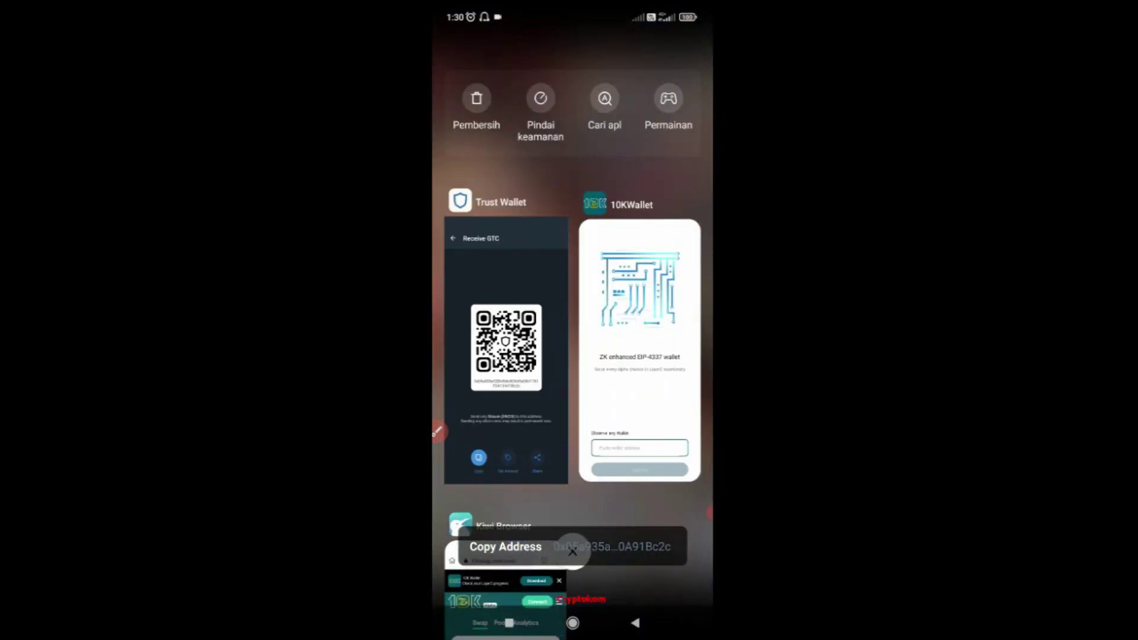
click(640, 331)
click(572, 526)
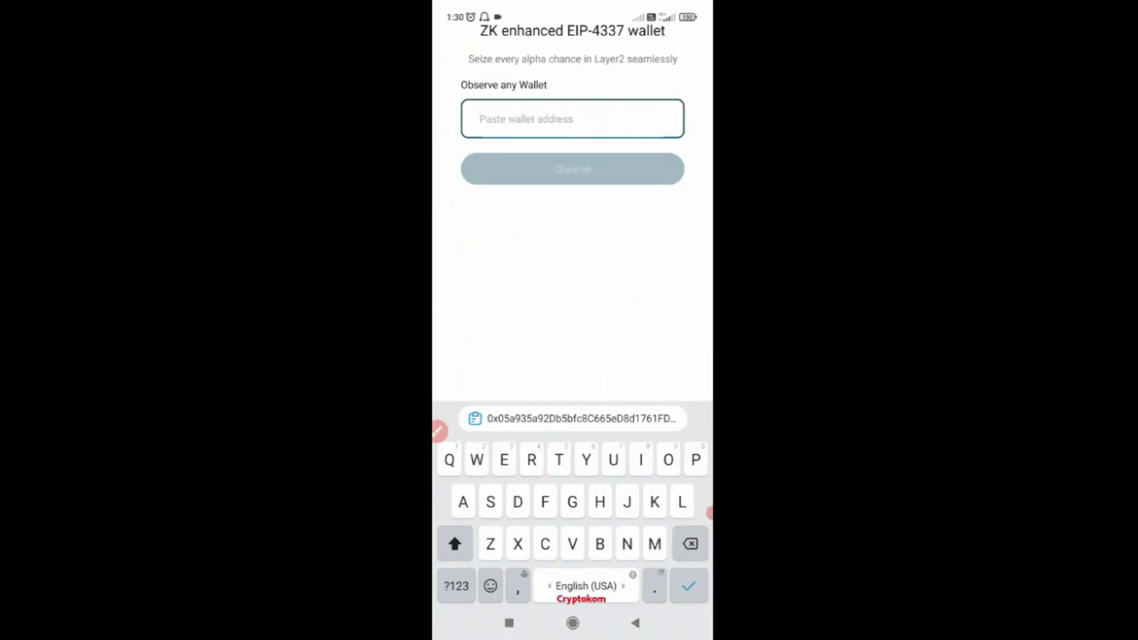
click(581, 418)
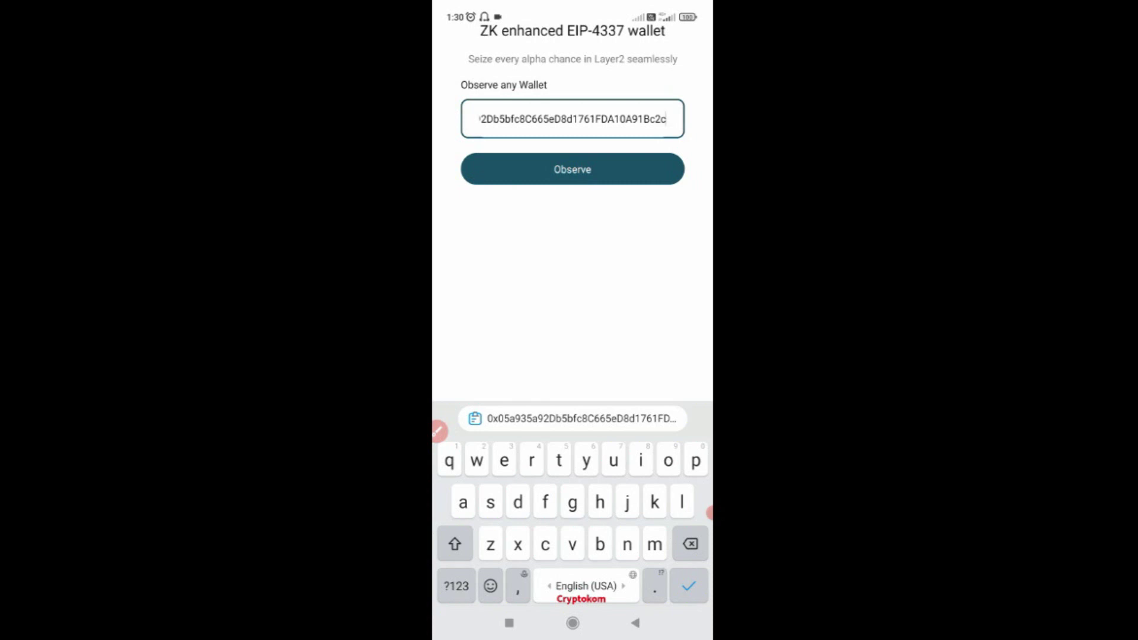
click(572, 169)
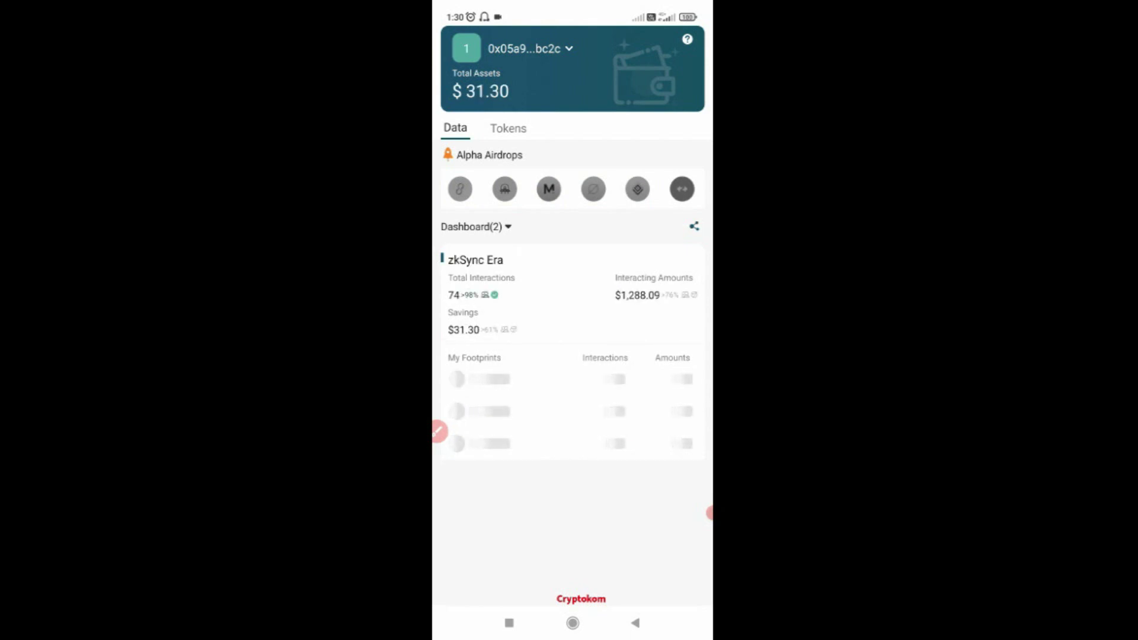
Circle the zkSync Era total interactions and interacting amounts with the screen pen, and clear the marks
click(439, 431)
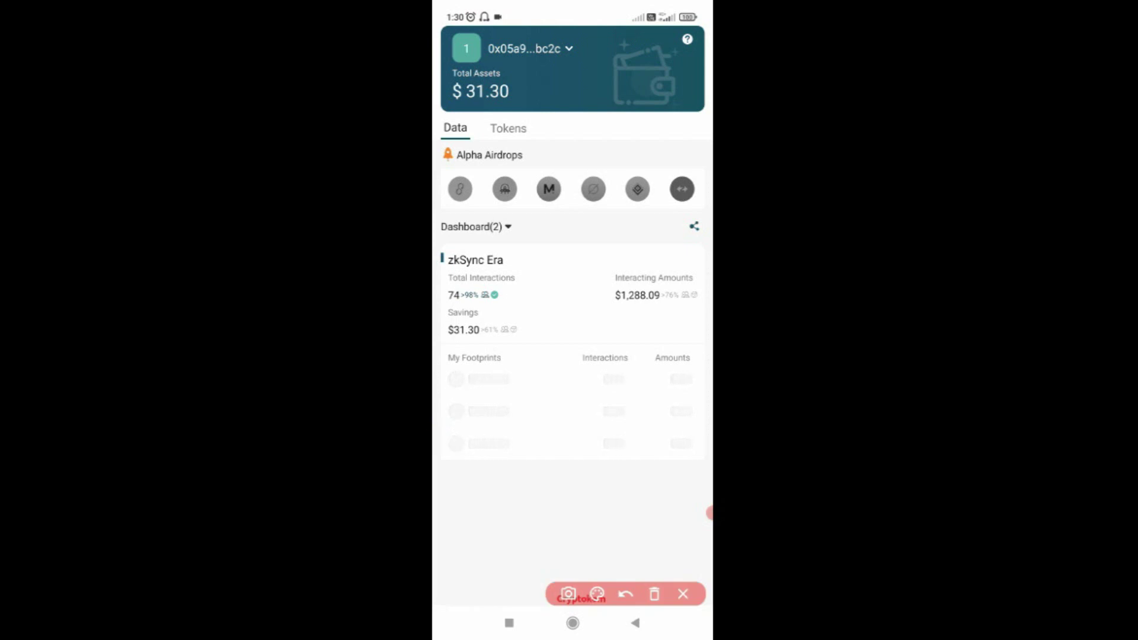
mouse_move(514, 270)
mouse_down()
mouse_move(456, 281)
mouse_move(516, 300)
mouse_move(474, 273)
mouse_up()
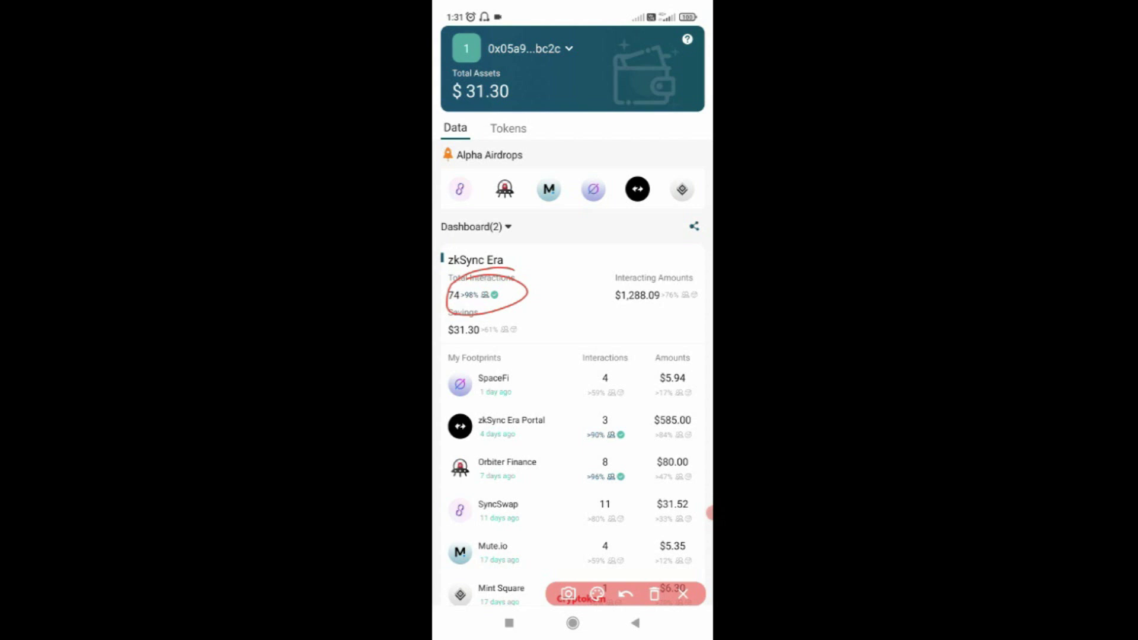
mouse_move(674, 253)
mouse_down()
mouse_move(615, 261)
mouse_move(706, 300)
mouse_move(611, 276)
mouse_up()
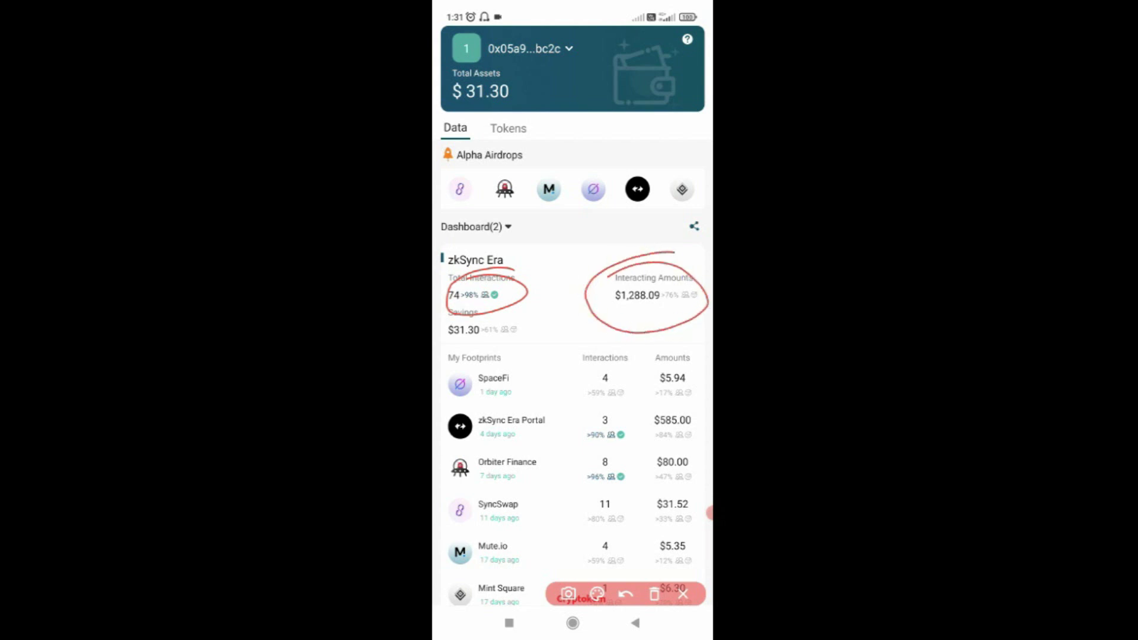
mouse_move(676, 258)
mouse_down()
mouse_move(638, 300)
mouse_move(663, 269)
mouse_move(609, 279)
mouse_up()
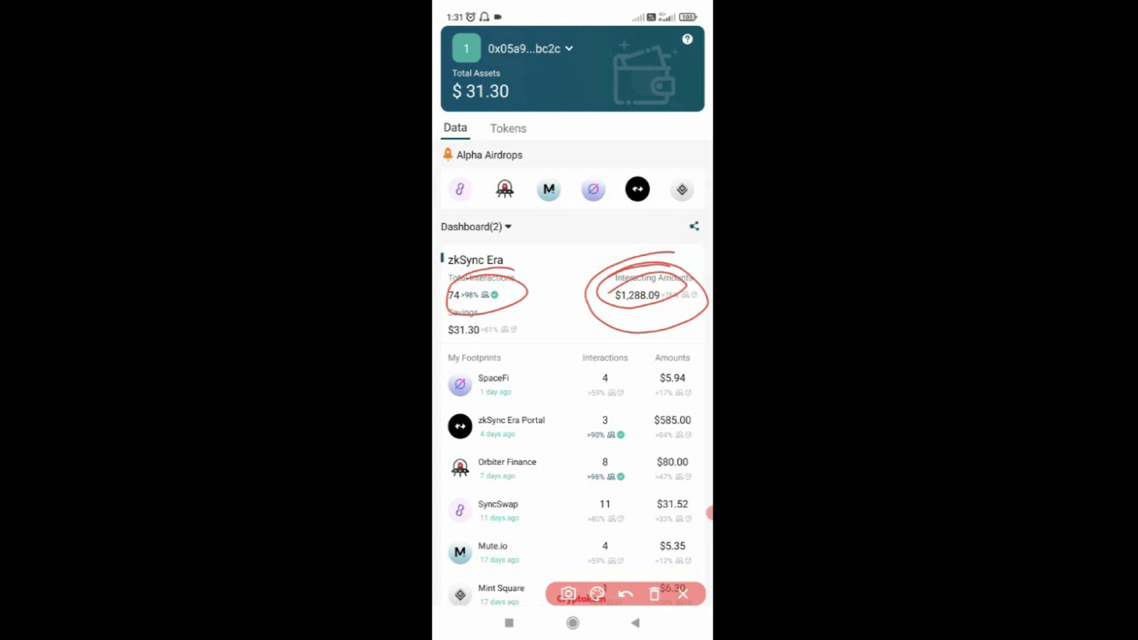
drag(663, 261, 639, 352)
click(654, 594)
Mark the zkSync Era footprints and interaction counts from SpaceFi down to Mute.io with the screen pen, and clear the marks
mouse_move(616, 362)
mouse_down()
mouse_move(631, 384)
mouse_move(593, 368)
mouse_up()
mouse_move(501, 360)
mouse_down()
mouse_move(457, 363)
mouse_move(490, 363)
mouse_up()
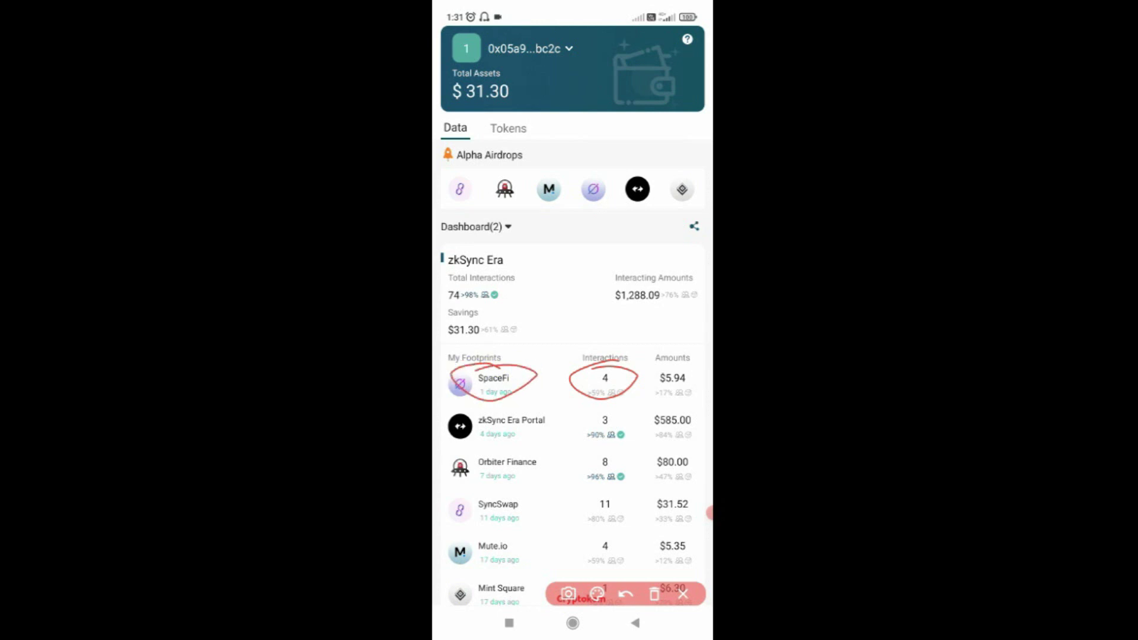
mouse_move(616, 403)
mouse_down()
mouse_move(582, 420)
mouse_move(632, 409)
mouse_move(587, 414)
mouse_up()
mouse_move(614, 449)
mouse_down()
mouse_move(576, 466)
mouse_move(637, 470)
mouse_move(617, 439)
mouse_up()
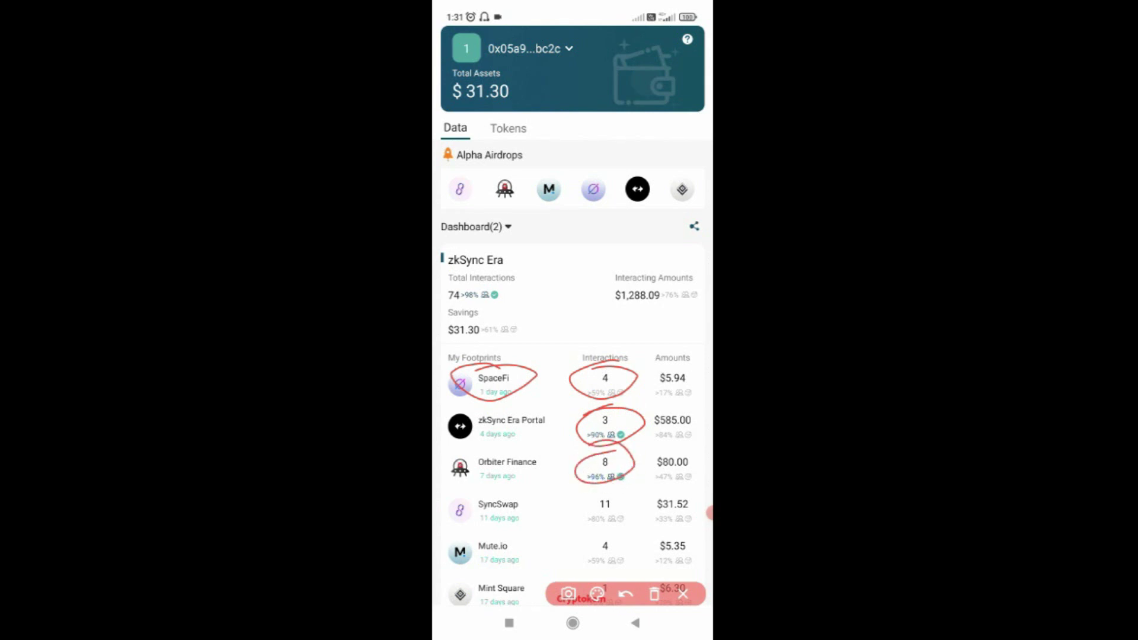
mouse_move(617, 482)
mouse_down()
mouse_move(593, 510)
mouse_move(626, 485)
mouse_up()
mouse_move(532, 520)
mouse_down()
mouse_move(456, 503)
mouse_move(521, 521)
mouse_up()
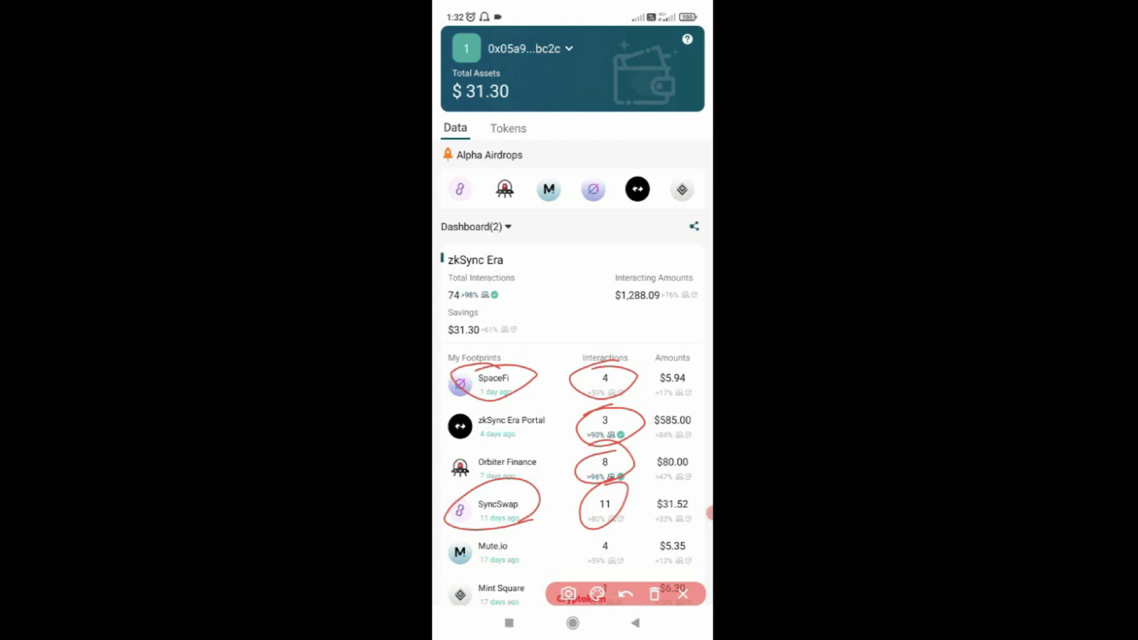
mouse_move(517, 523)
mouse_down()
mouse_move(508, 579)
mouse_move(522, 521)
mouse_up()
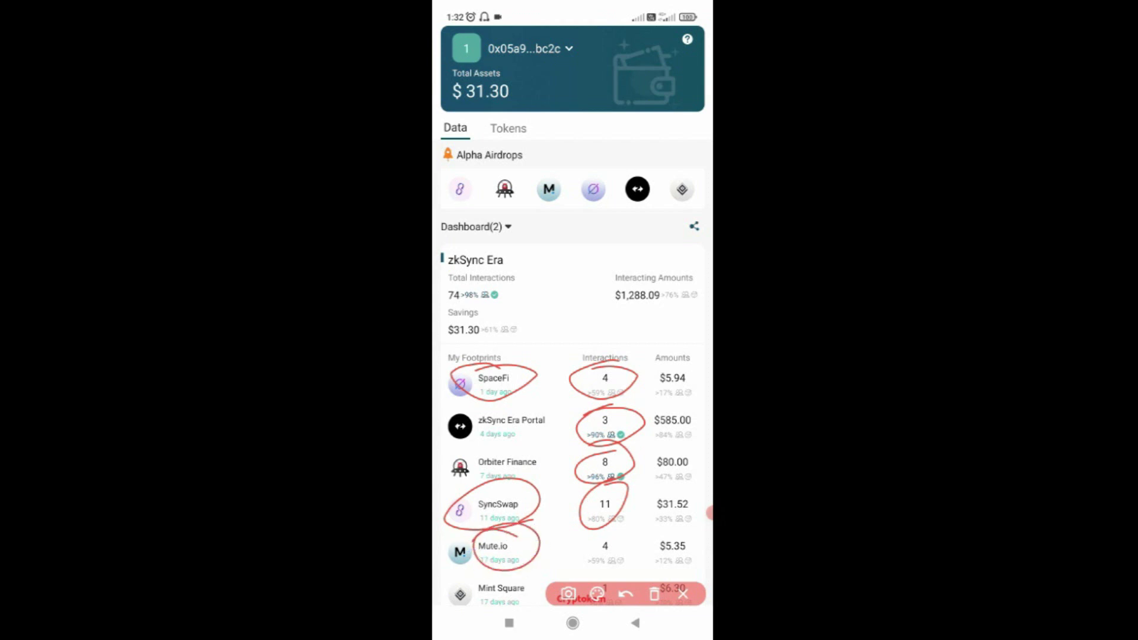
drag(666, 336, 566, 487)
mouse_move(578, 409)
mouse_down()
mouse_move(544, 488)
mouse_move(623, 508)
mouse_up()
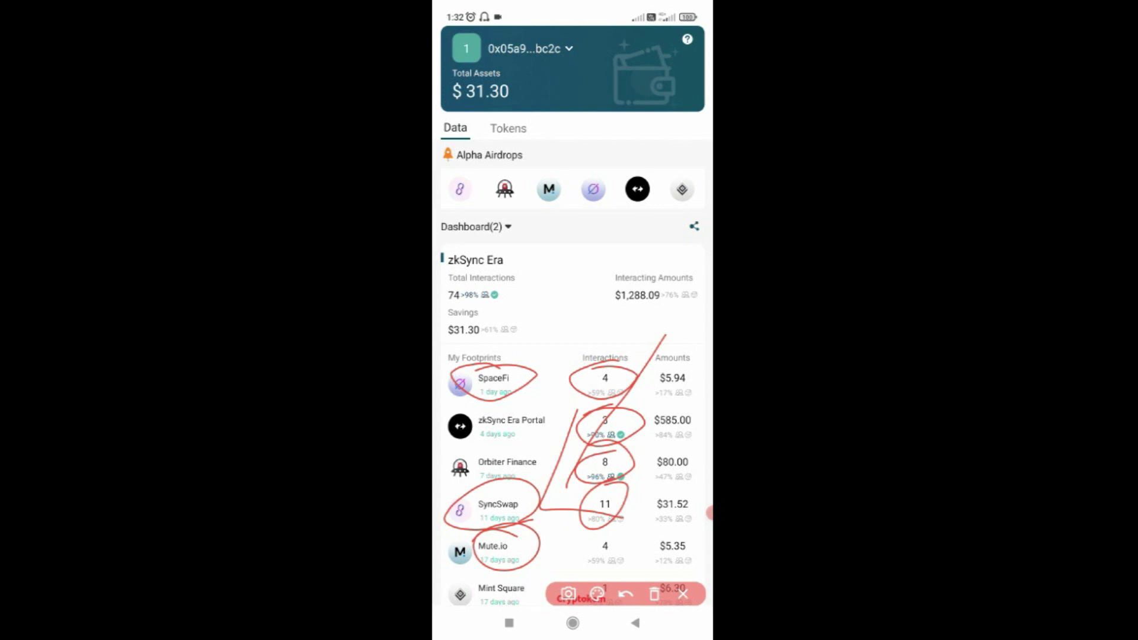
mouse_move(519, 570)
mouse_down()
mouse_move(495, 605)
mouse_move(504, 572)
mouse_up()
click(654, 594)
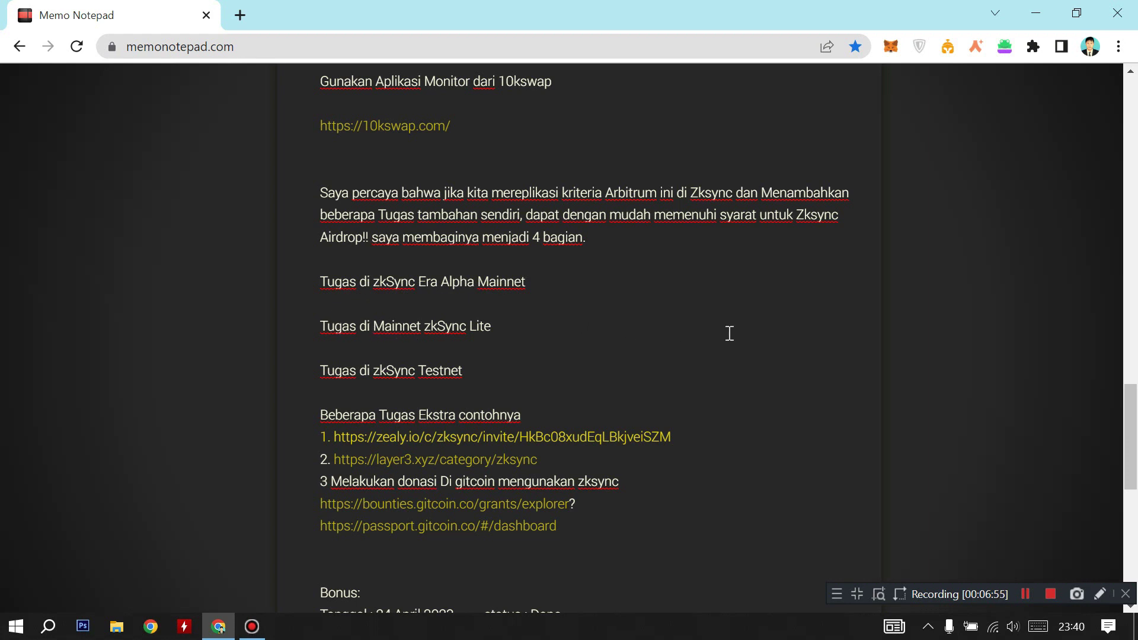
Switch to the notes in Chrome and open the zkSync invite link to zealy.io in a new tab
scroll(735, 333, down, 3)
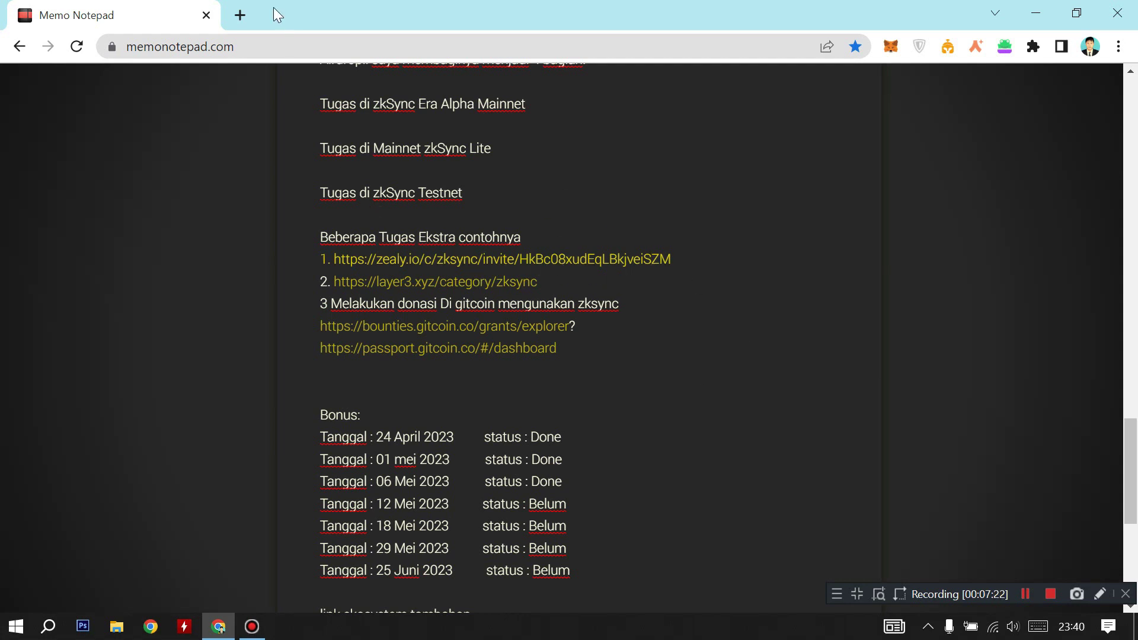
click(240, 15)
right_click(227, 46)
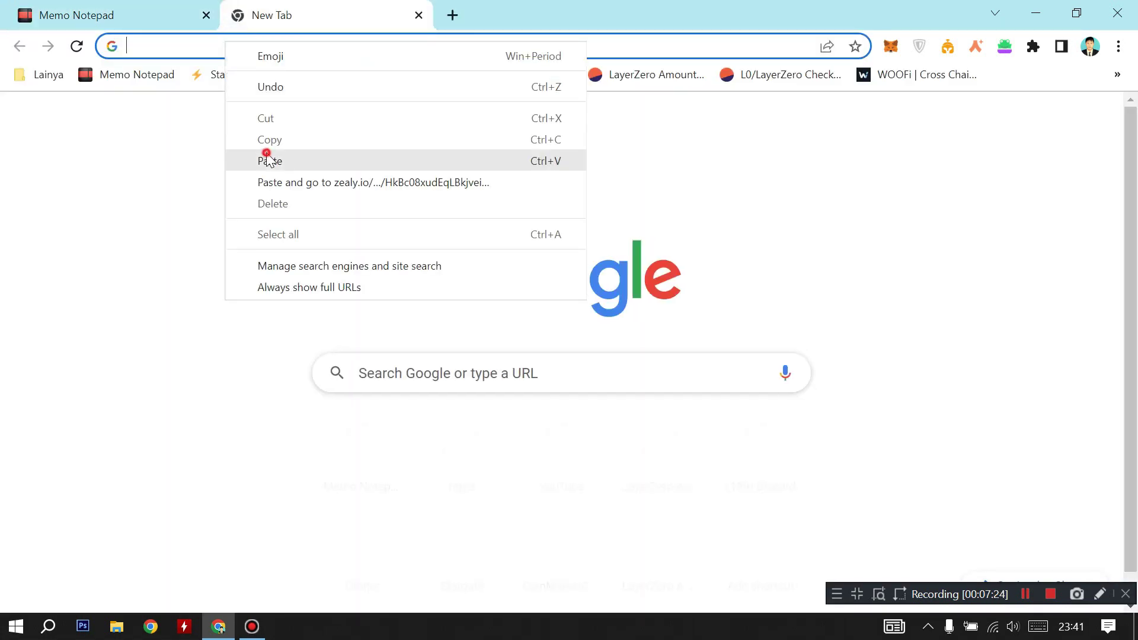
click(267, 158)
key(Return)
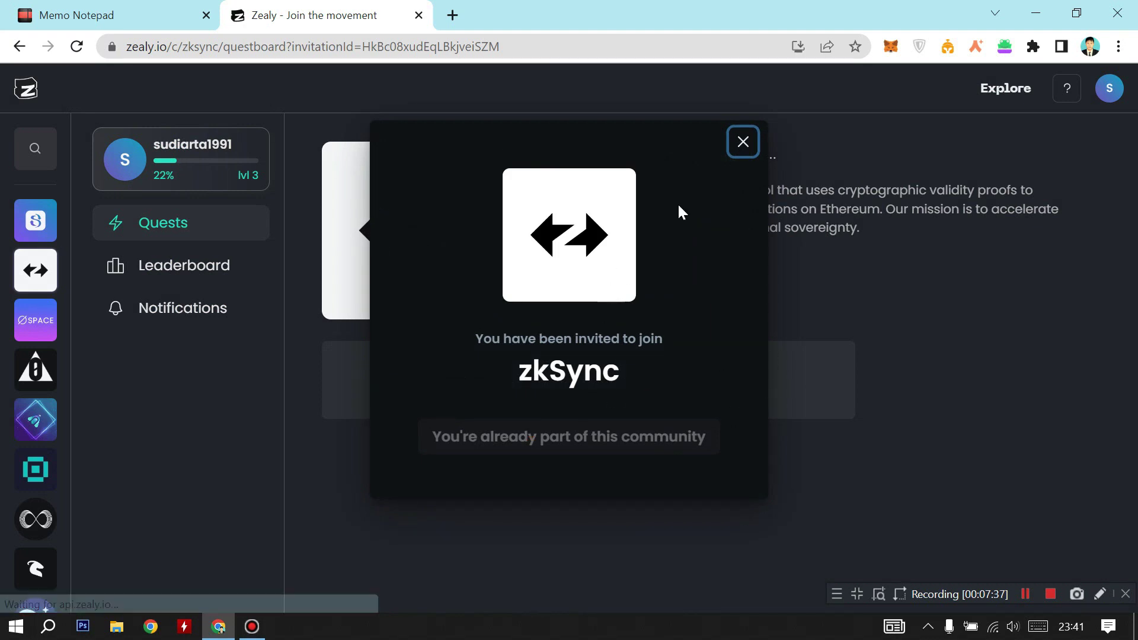
Dismiss the zkSync community invitation and close the Zealy tab
click(744, 143)
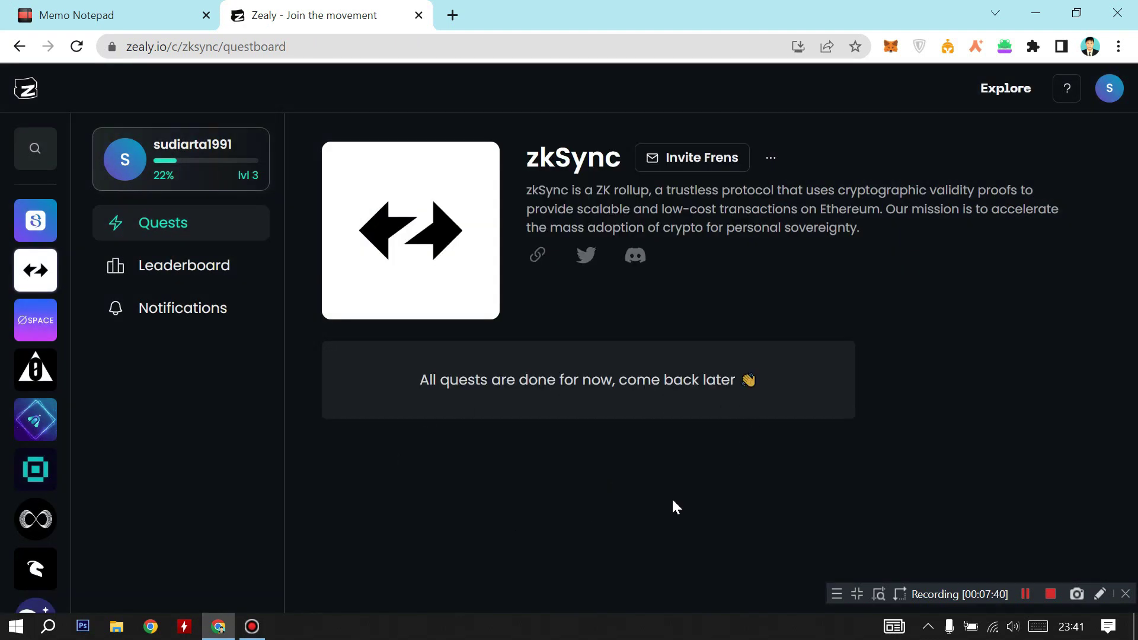
click(419, 15)
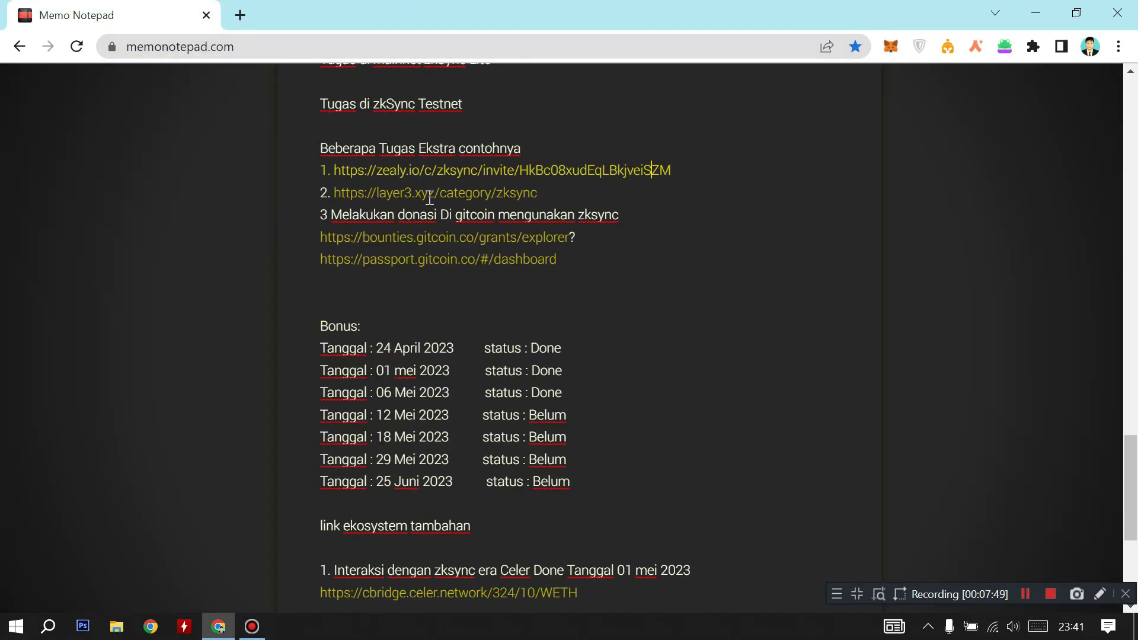
Open the layer3.xyz zkSync category link from the notes and look over the zkSync quests
click(472, 199)
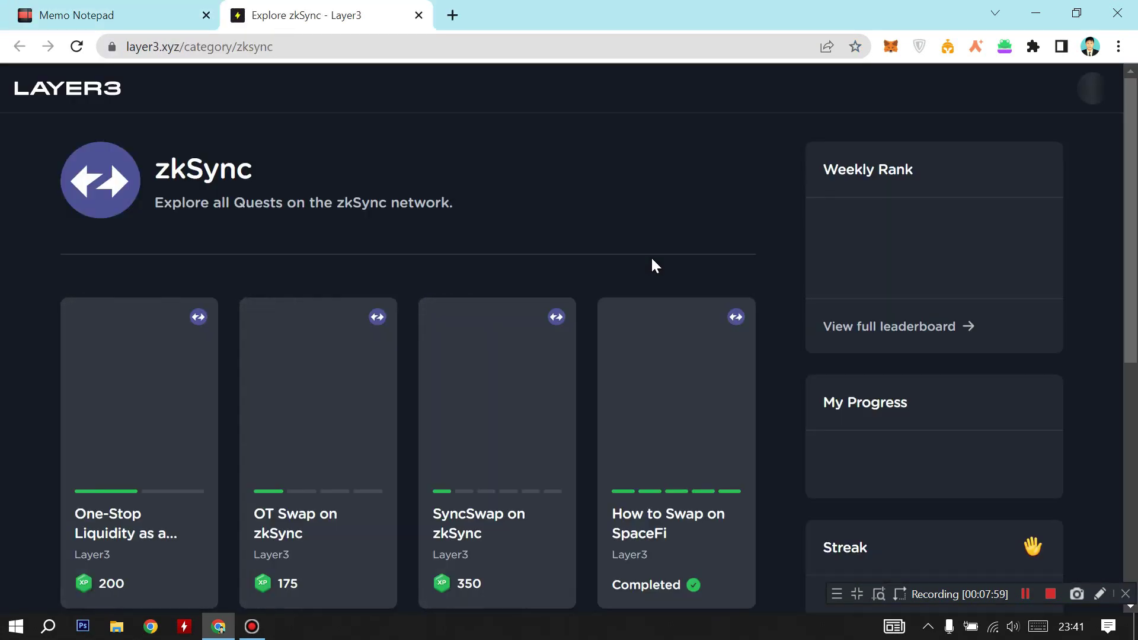
scroll(649, 256, down, 4)
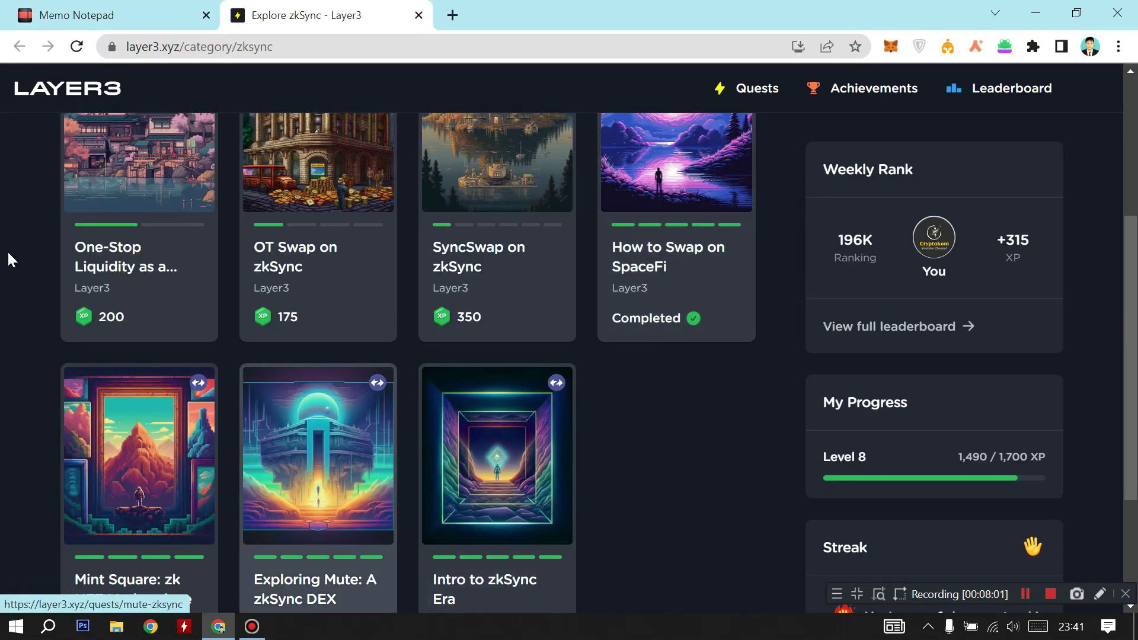
scroll(254, 453, down, 2)
scroll(661, 460, up, 2)
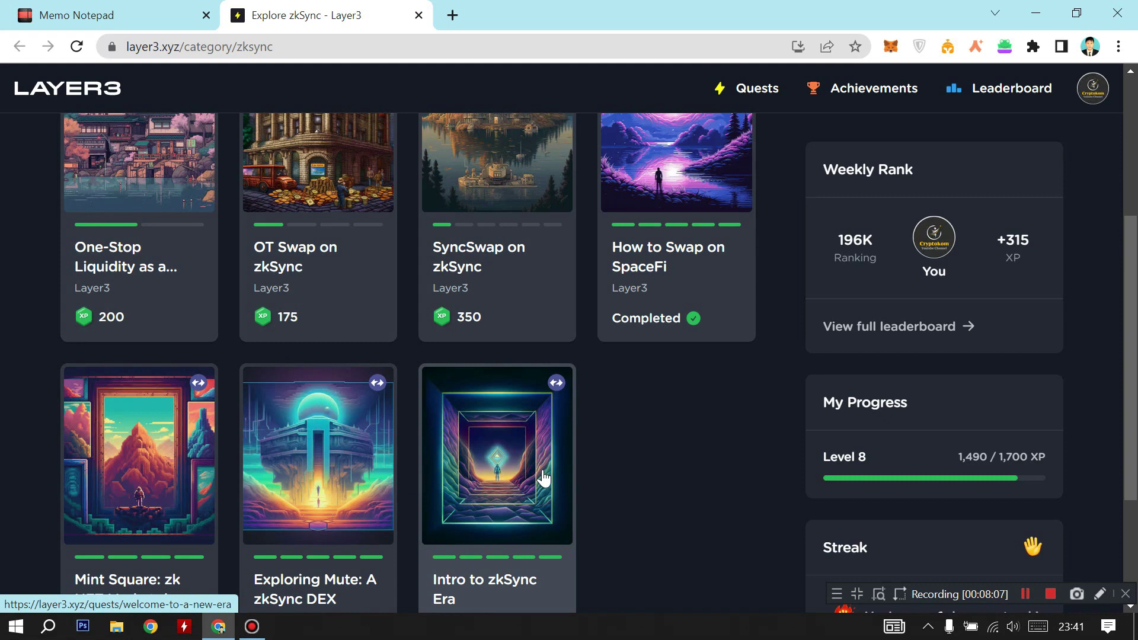
scroll(543, 475, up, 1)
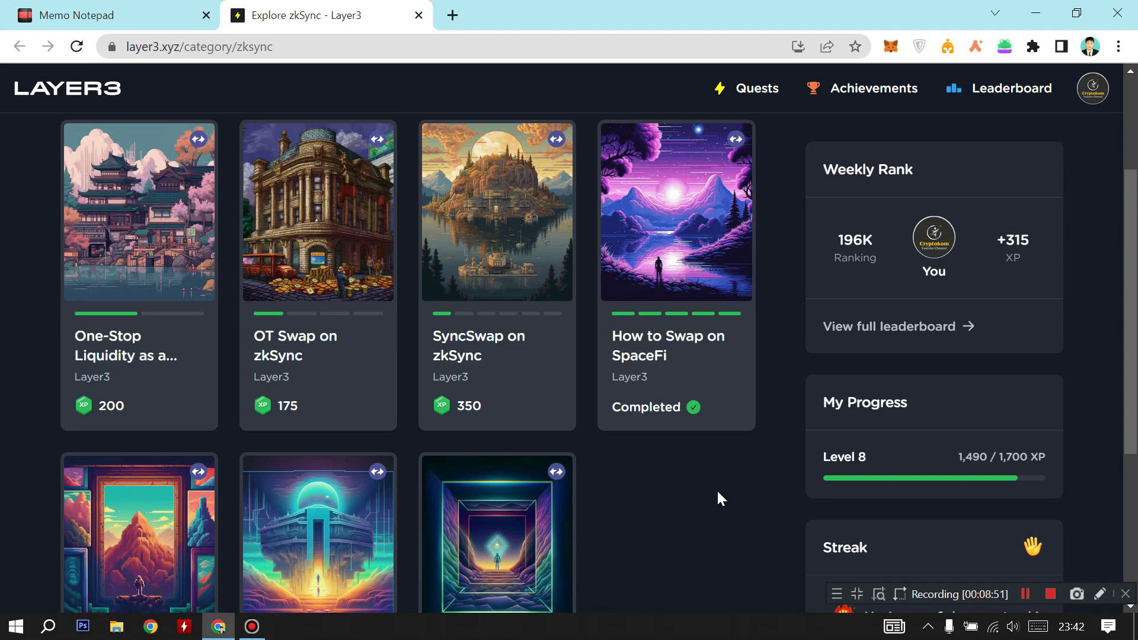
Return to the notes, open the passport.gitcoin.co dashboard link and choose Ethereum Mainnet as the network
click(71, 13)
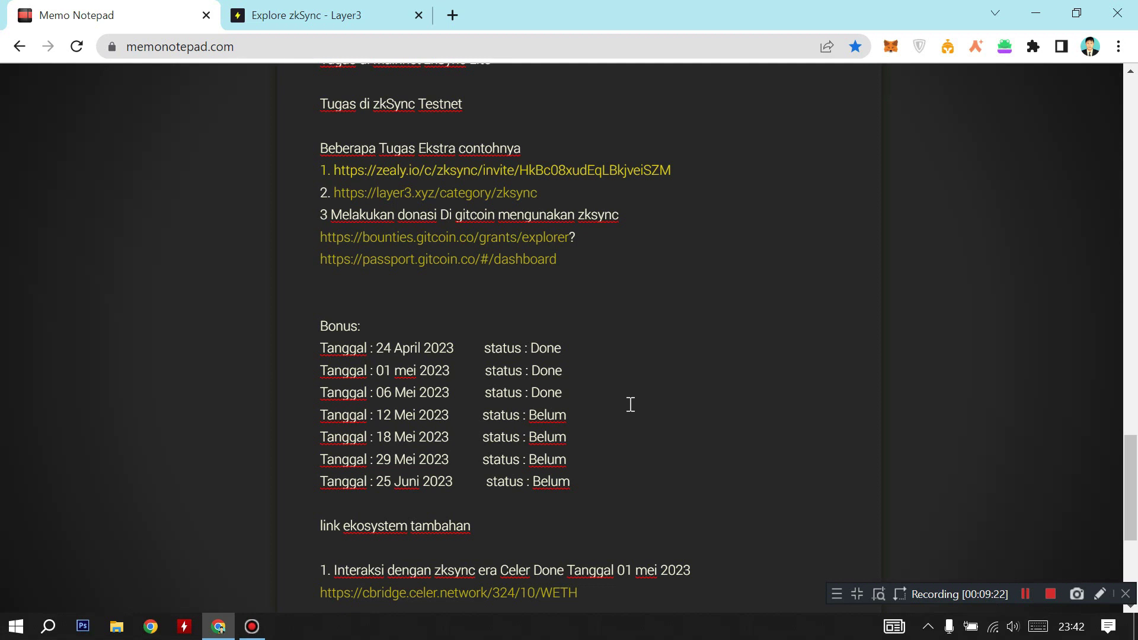
click(499, 261)
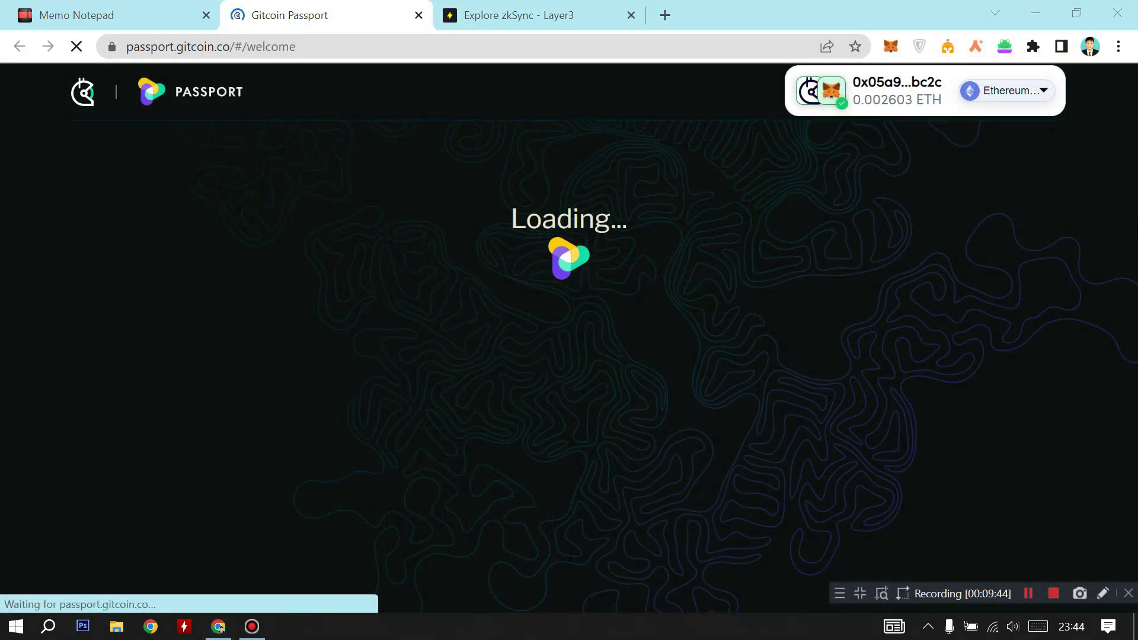
click(1034, 94)
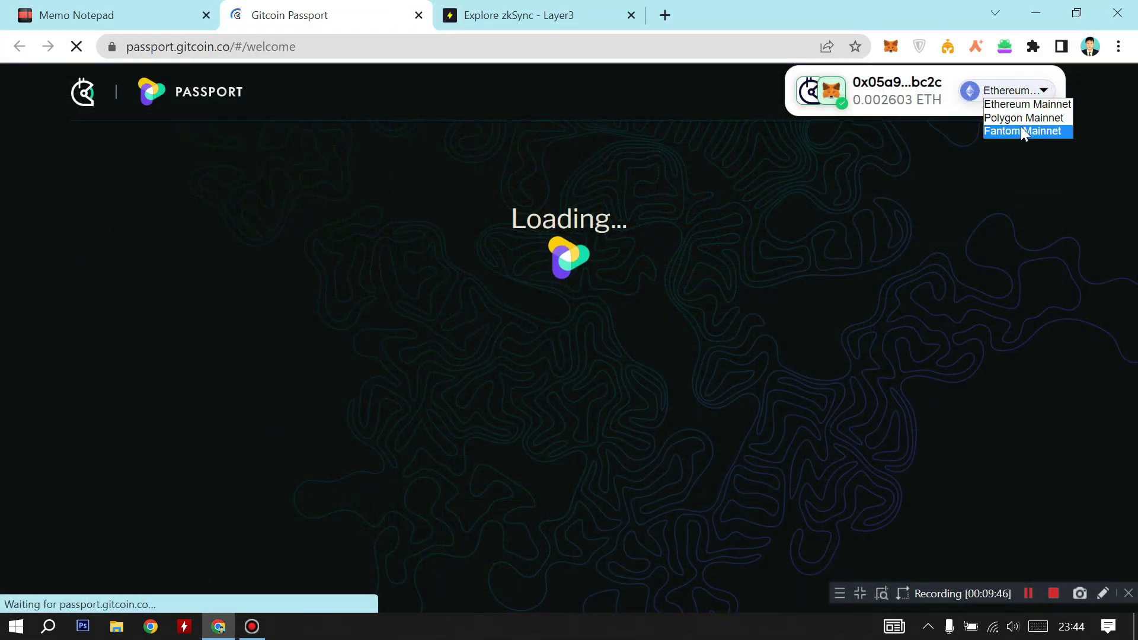
click(1021, 104)
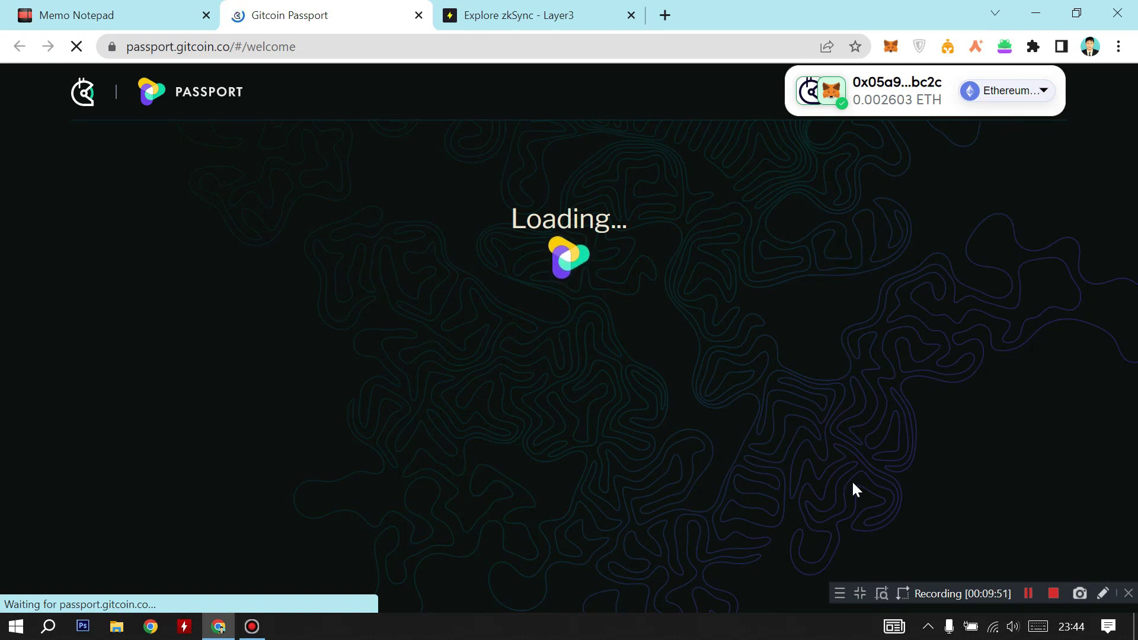
click(1028, 593)
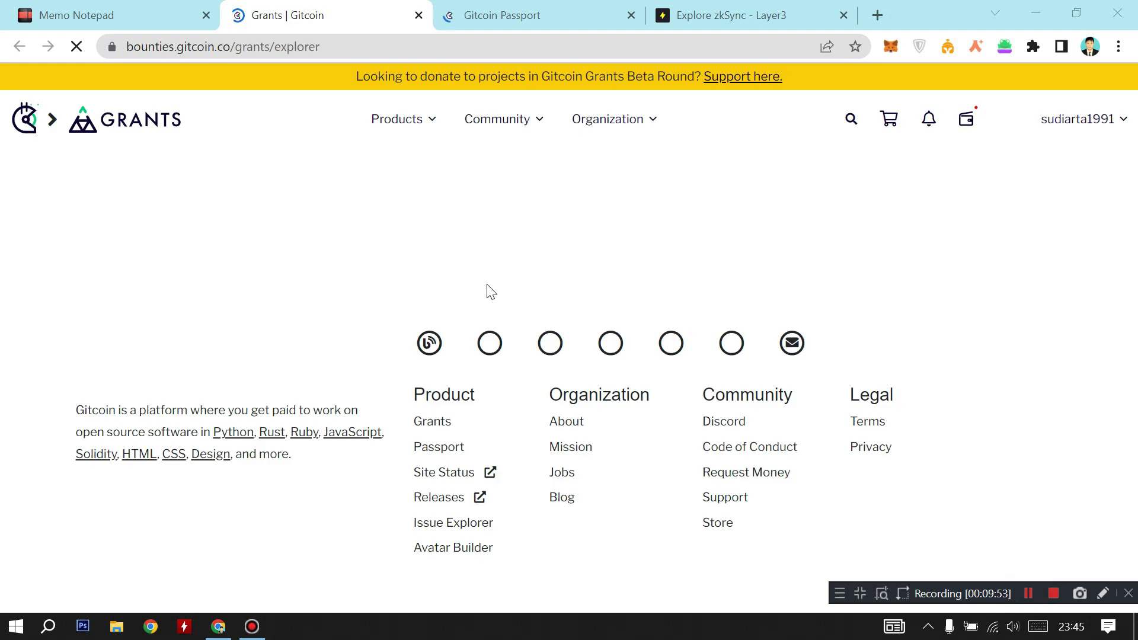
Switch to the Gitcoin Passport page, refresh the stamps with One-Click Verification and continue to the stamps dashboard
click(510, 14)
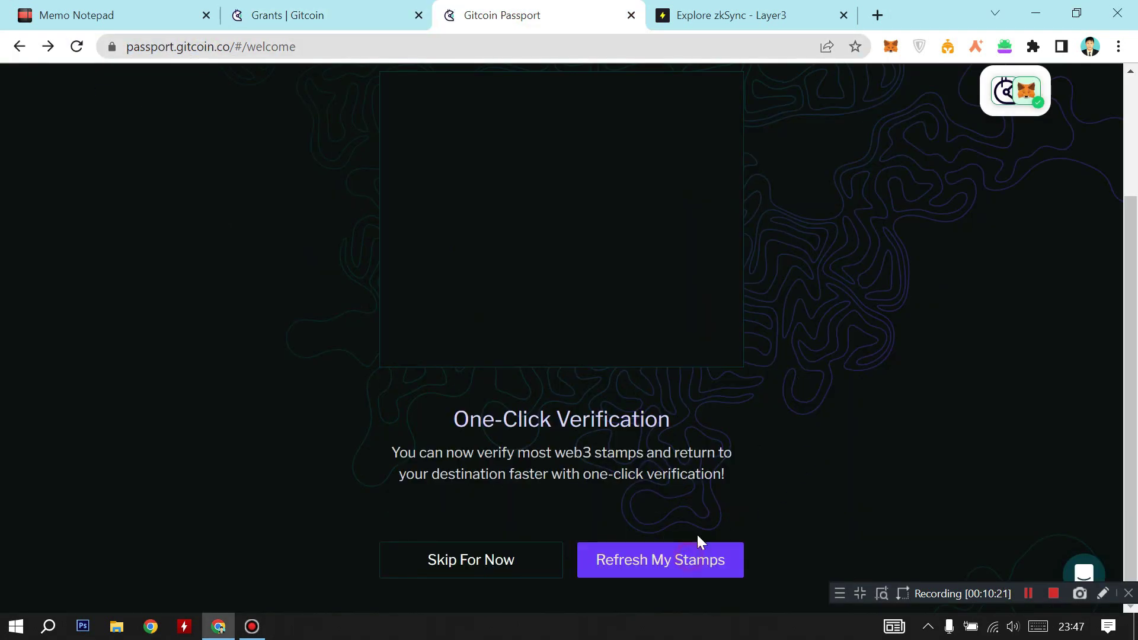
click(698, 536)
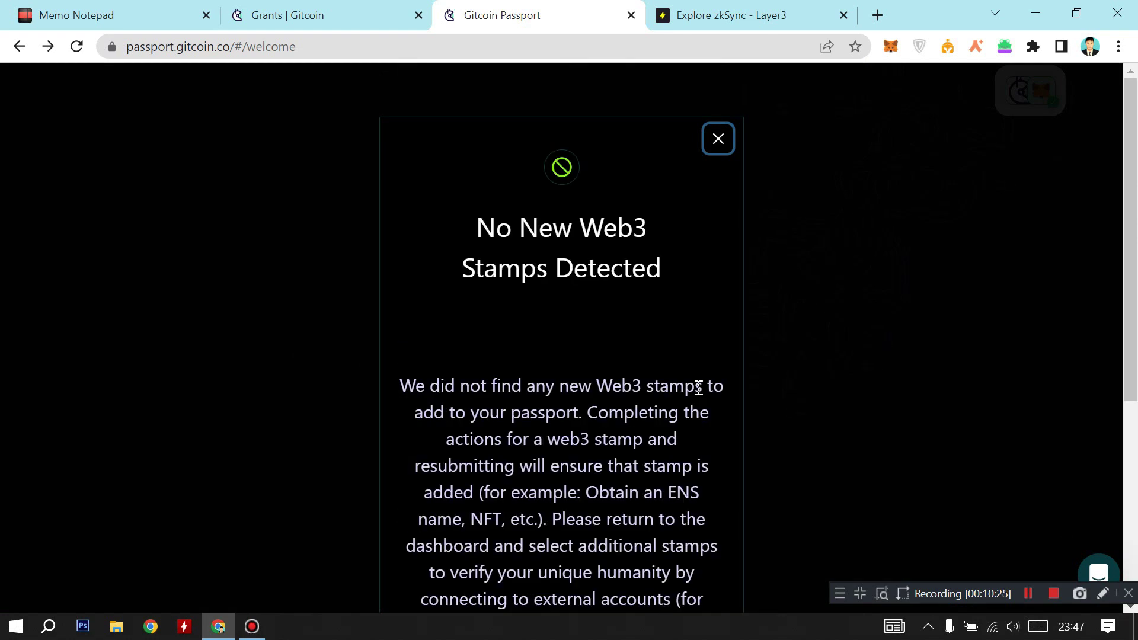
scroll(699, 388, down, 5)
click(546, 465)
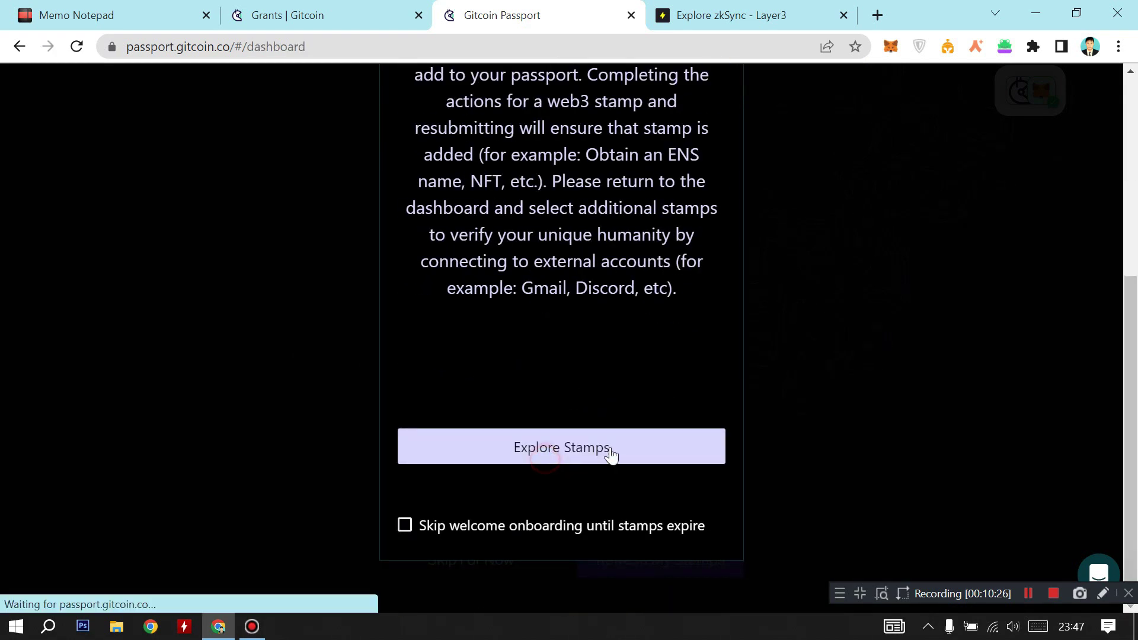
scroll(410, 172, up, 3)
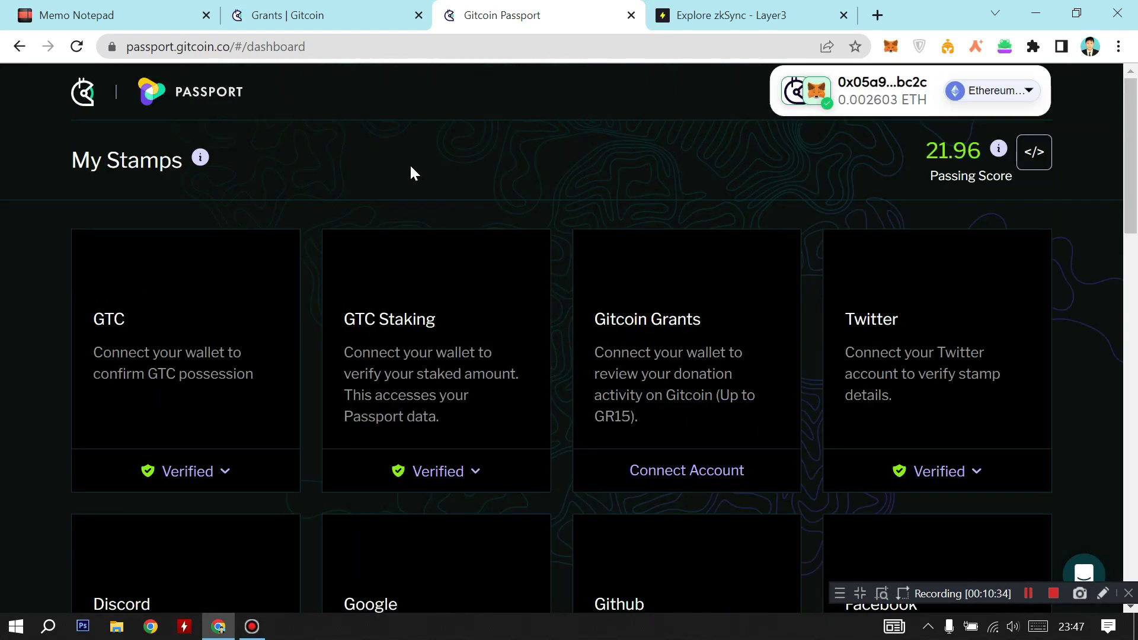
Look through the Passport stamps from GTC and Twitter down to ZkSync and Gnosis Safe, checking their verification status
scroll(320, 237, down, 1)
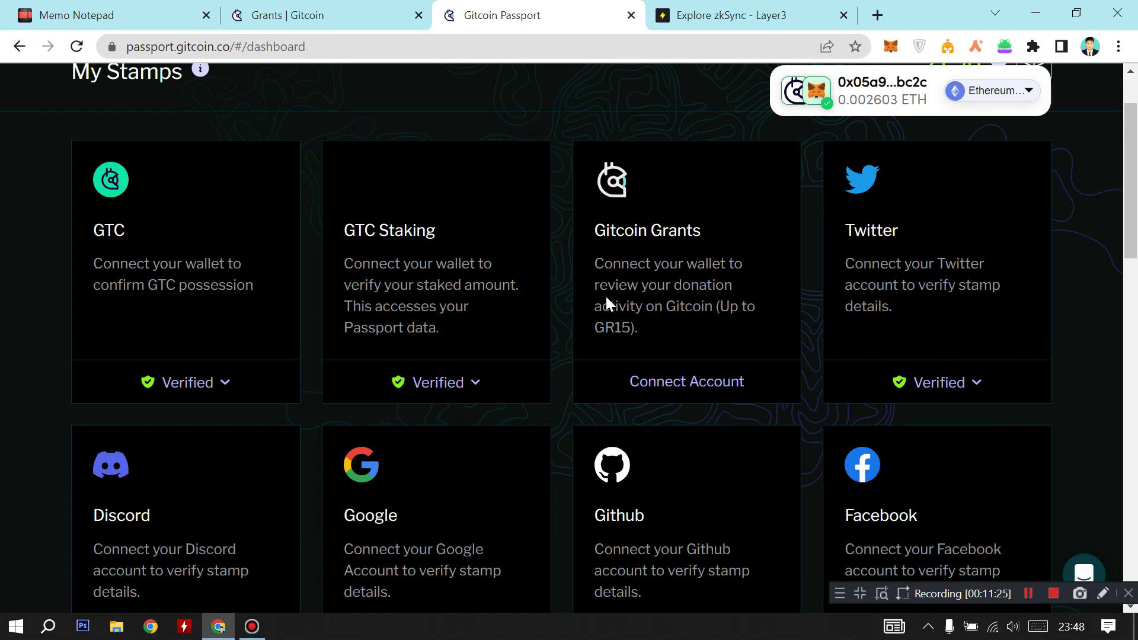
scroll(696, 253, down, 4)
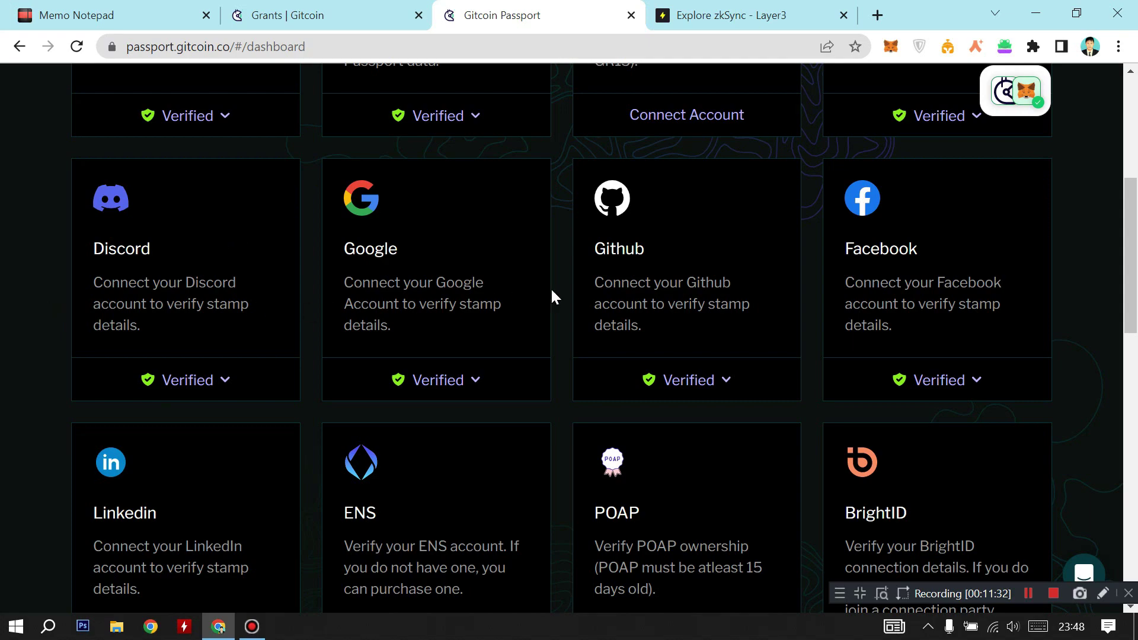
scroll(798, 321, down, 9)
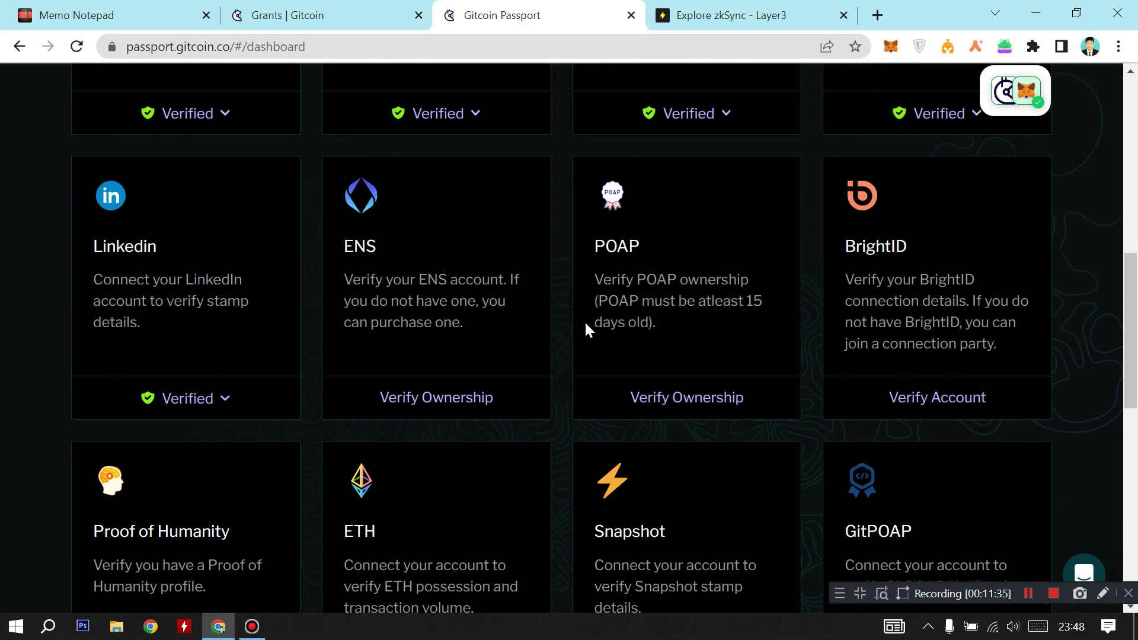
scroll(858, 424, up, 10)
scroll(854, 421, down, 14)
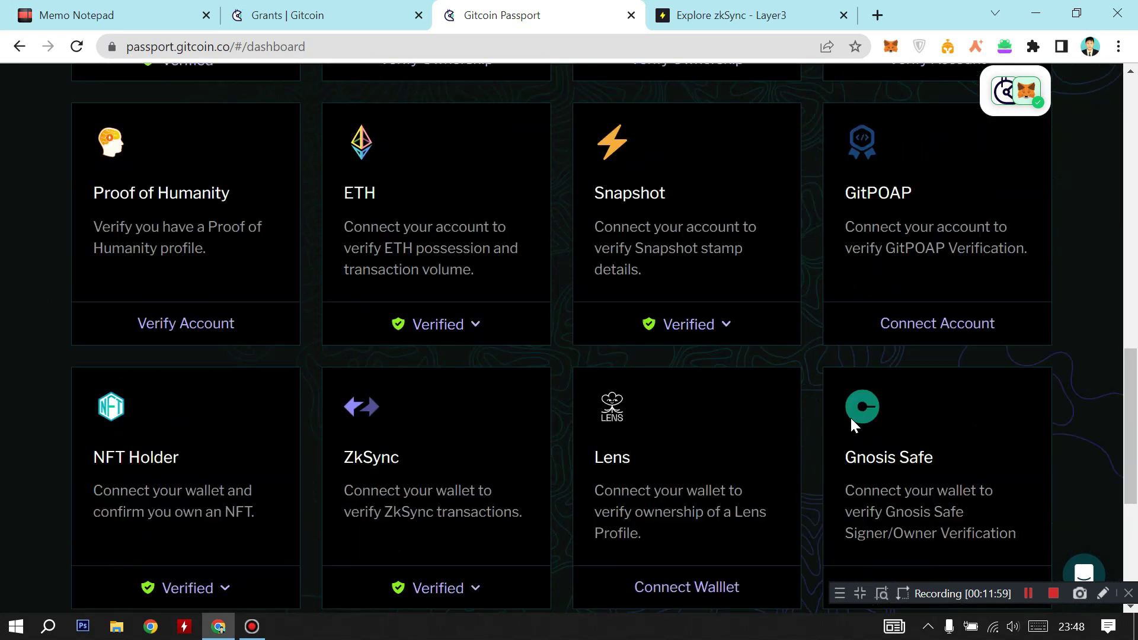
View the options of the verified ZkSync stamp, and close them without choosing one
scroll(852, 425, up, 3)
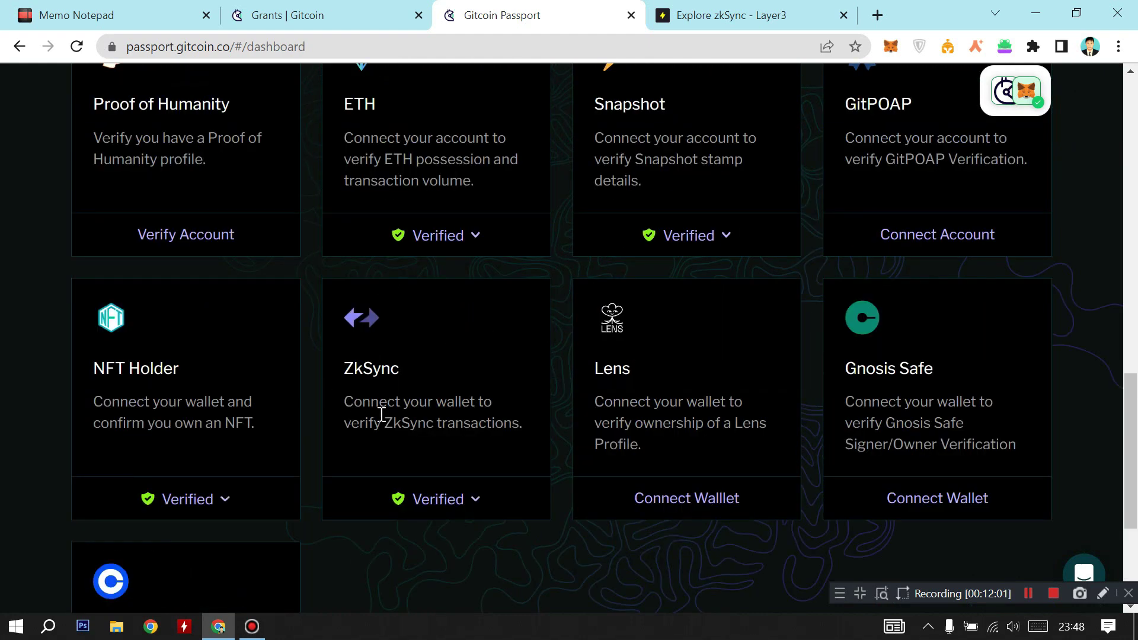
click(478, 502)
scroll(646, 396, down, 1)
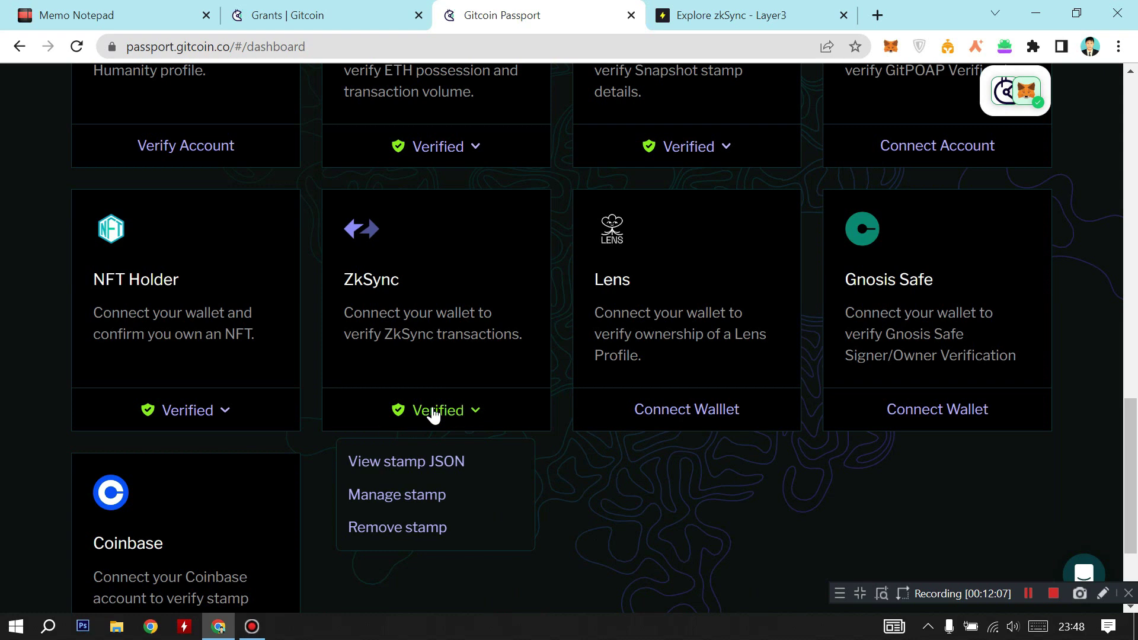
click(639, 485)
scroll(587, 492, down, 2)
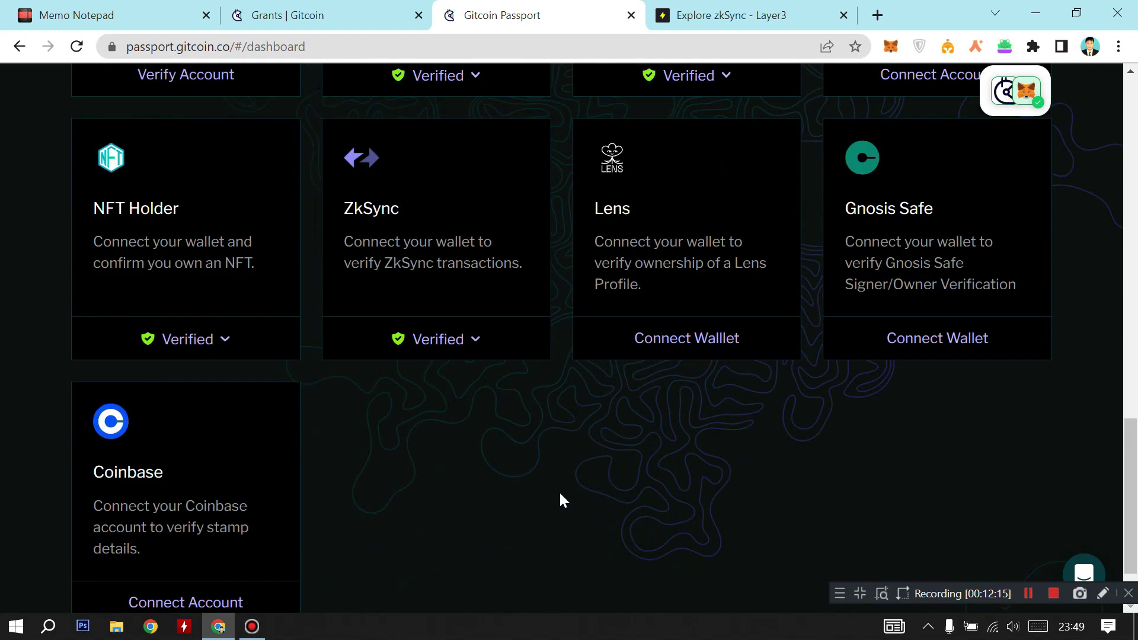
Review the Passport passing score and go over the whole stamp list down to the Coinbase stamp again
scroll(492, 513, up, 3)
scroll(442, 421, down, 1)
scroll(442, 426, down, 1)
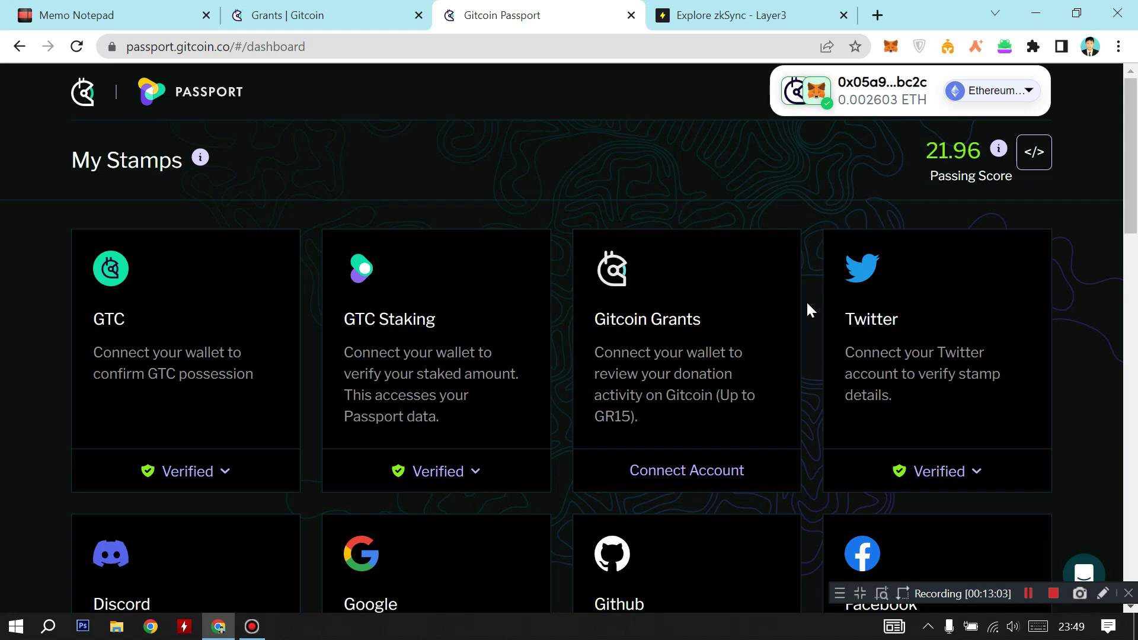
scroll(680, 291, down, 1)
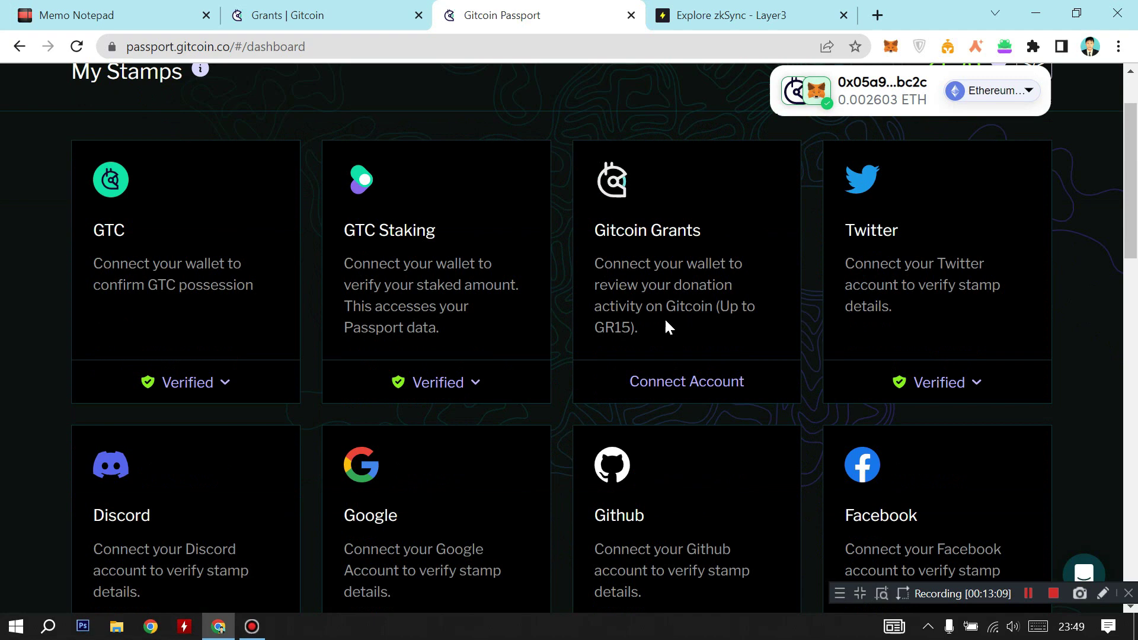
scroll(666, 315, up, 1)
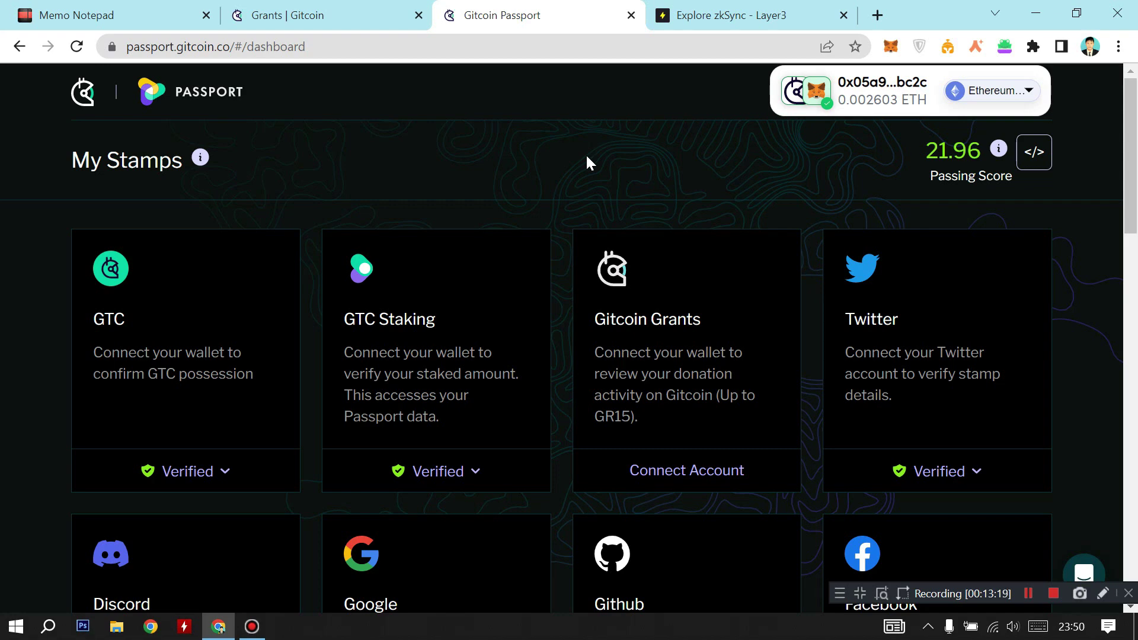
scroll(585, 163, down, 15)
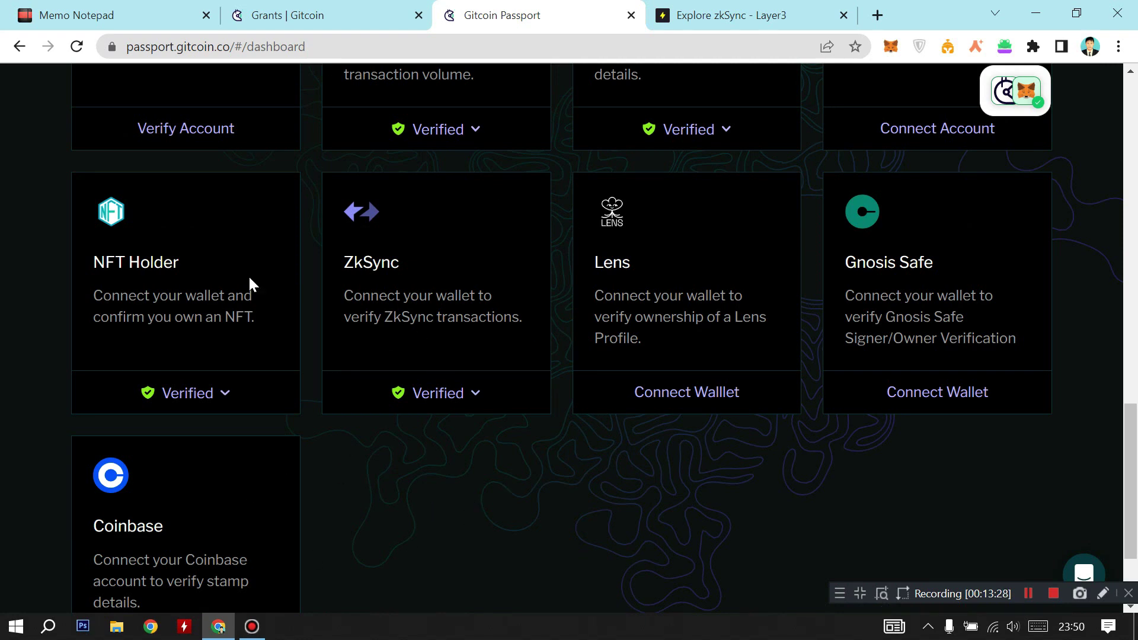
scroll(712, 437, up, 3)
scroll(511, 488, down, 3)
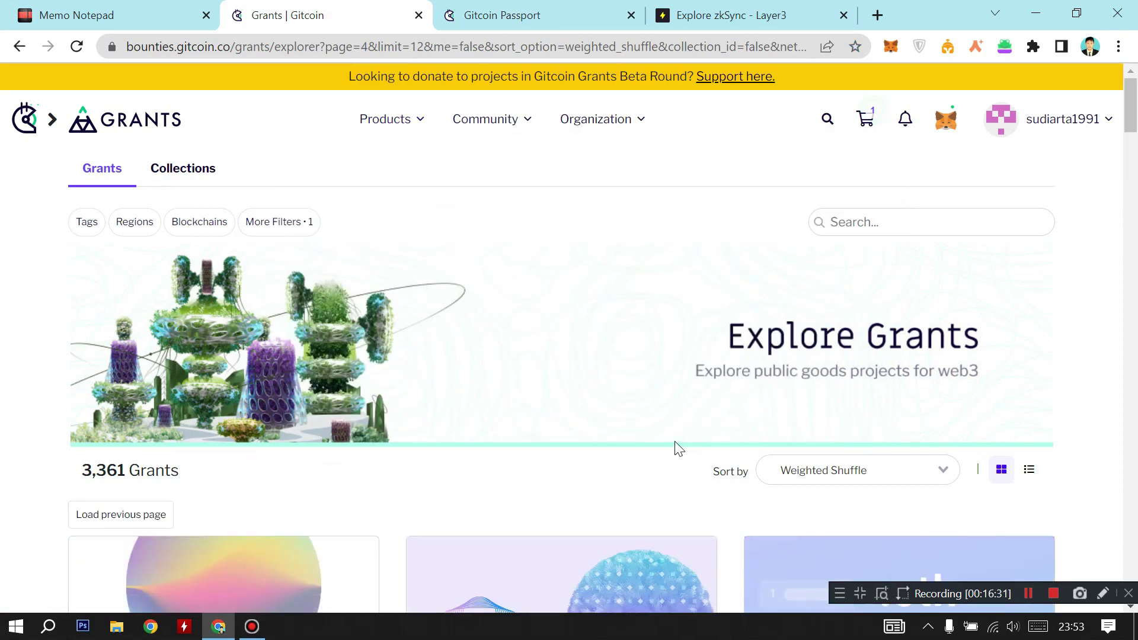
Add the 4EVERLAND grant to the Gitcoin Grants cart and remove the l2planet.xyz grant from it
scroll(500, 397, down, 10)
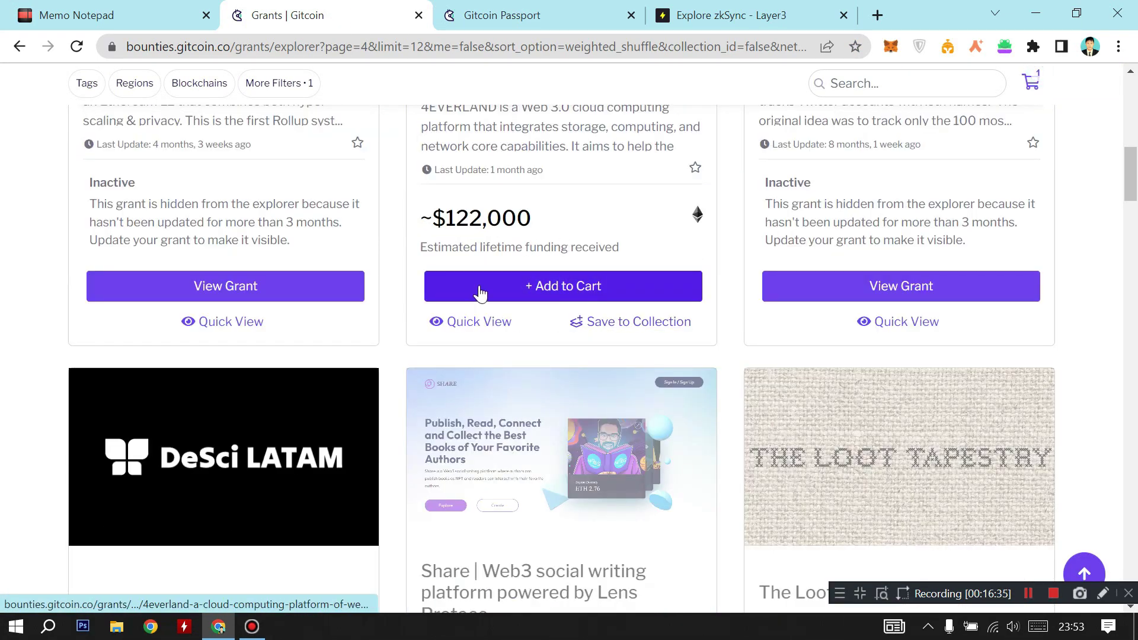
click(560, 291)
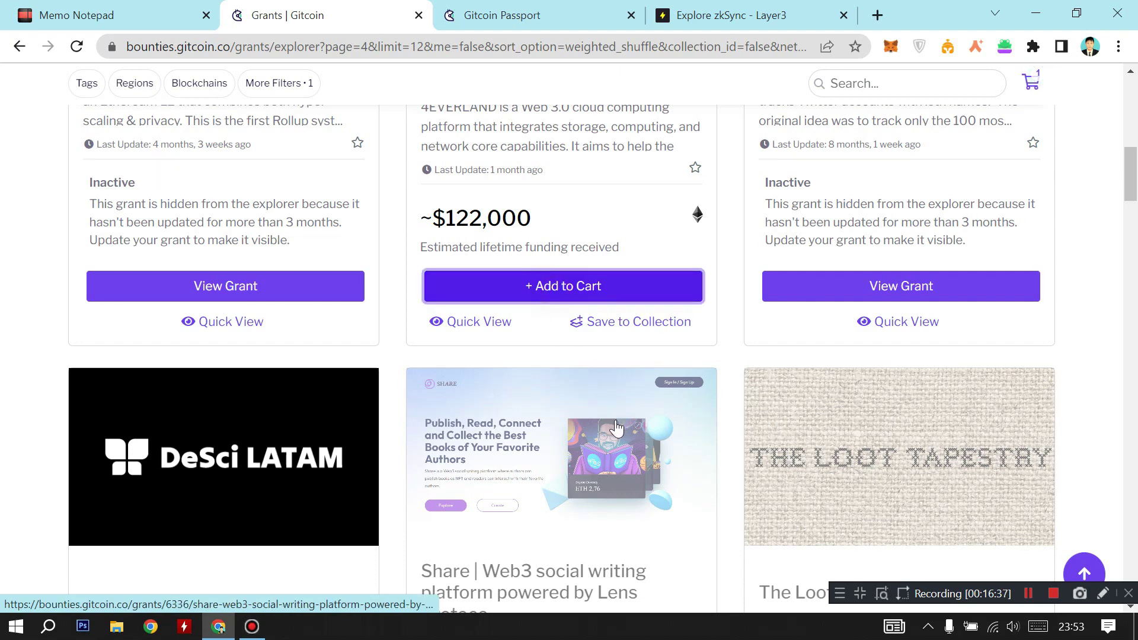
scroll(622, 438, up, 12)
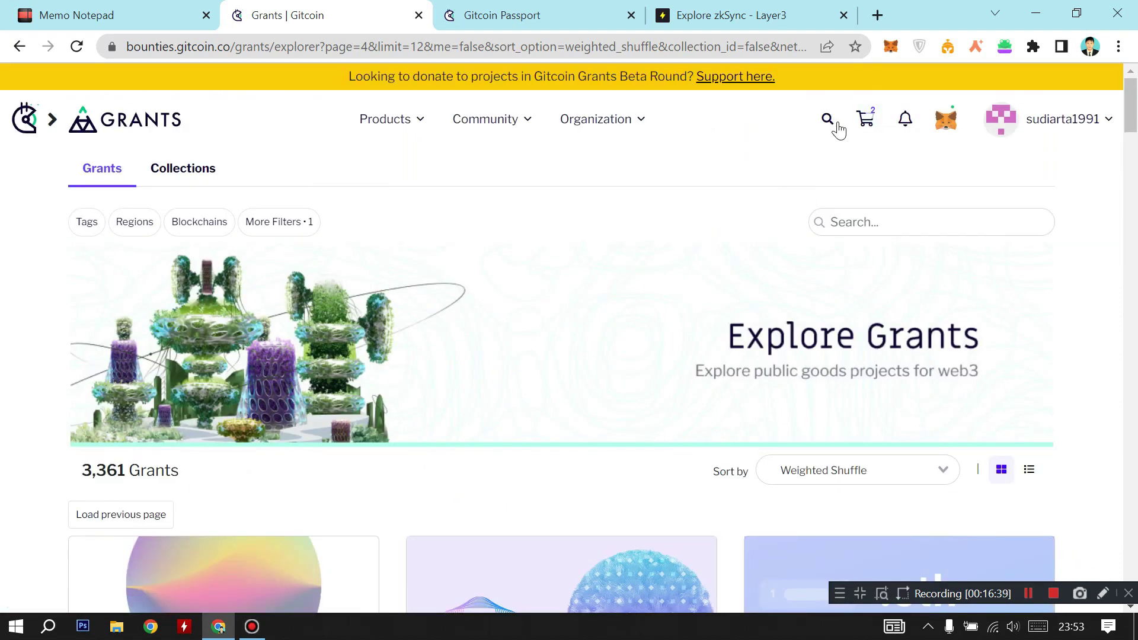
click(865, 128)
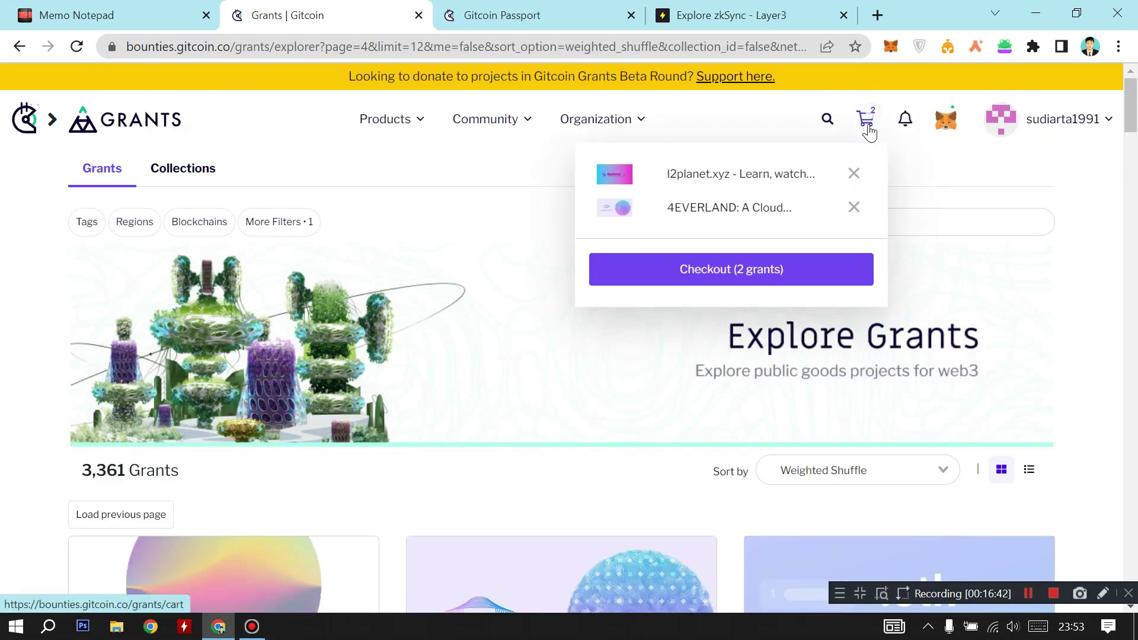
click(853, 175)
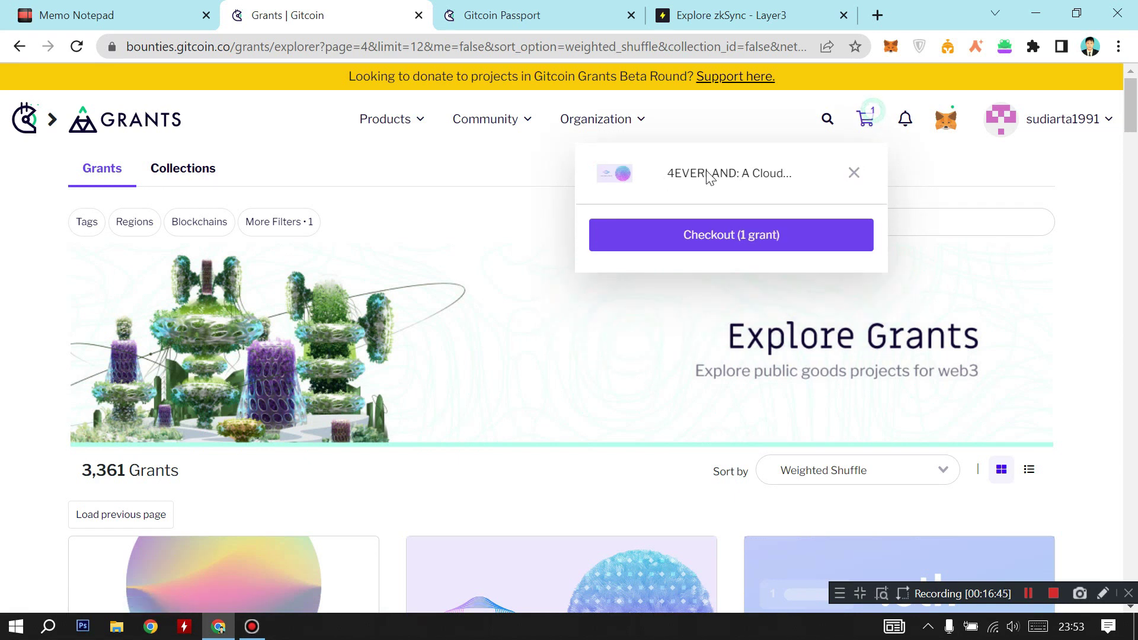
Open the Grants cart for checkout and set the donation currency to ETH
click(720, 249)
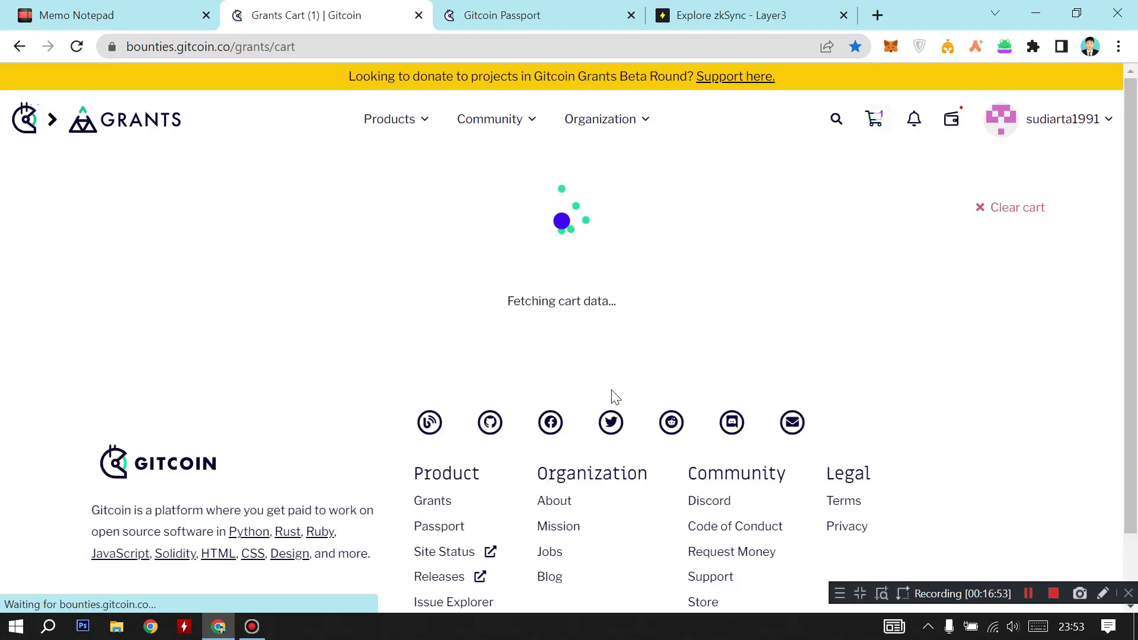
click(232, 302)
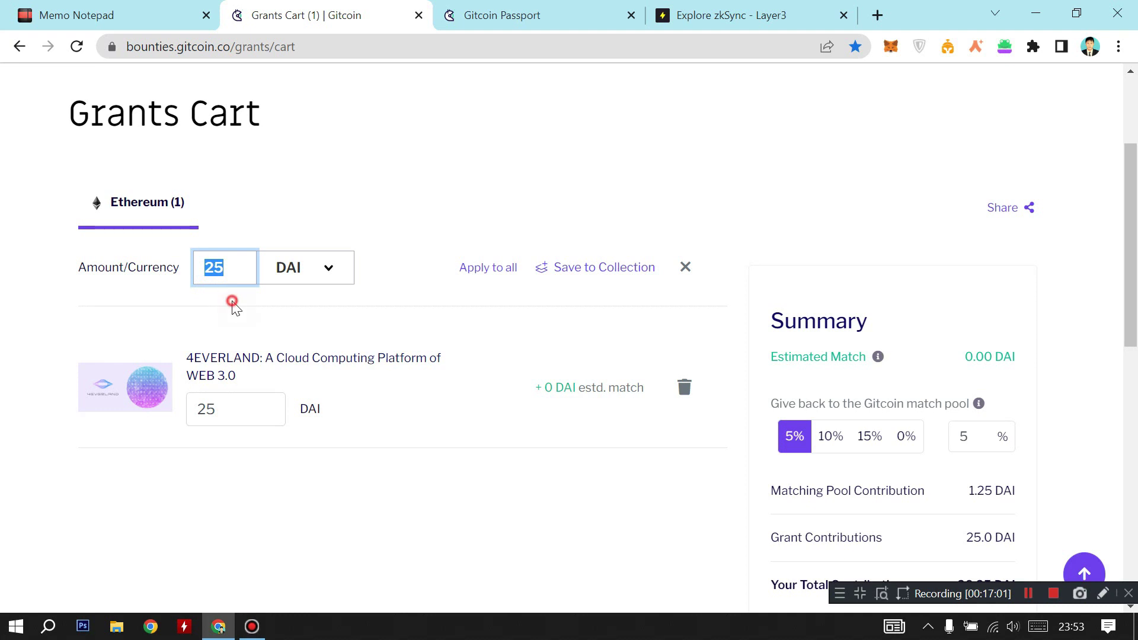
click(326, 268)
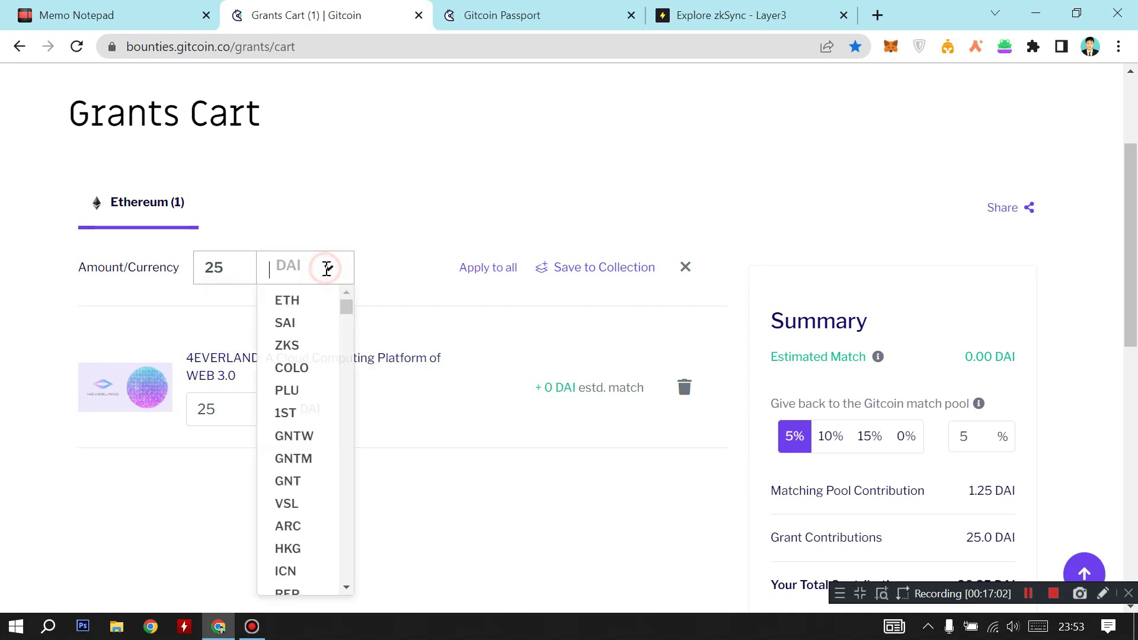
click(287, 301)
Set both the cart's general amount and the 4EVERLAND grant contribution to 0.0002 ETH
drag(232, 272, 193, 250)
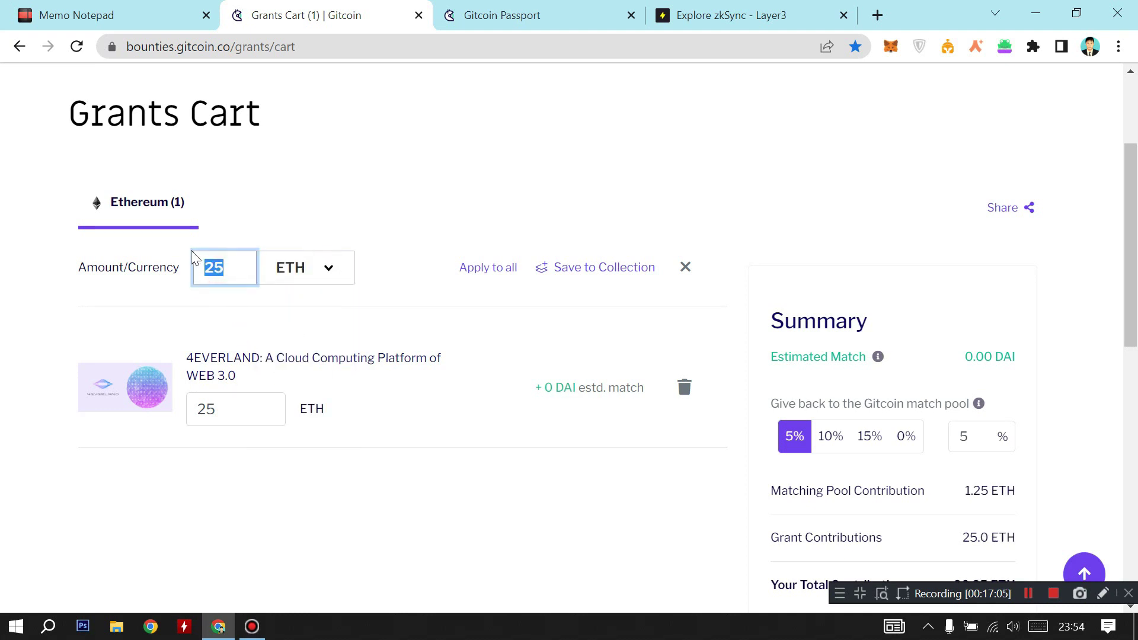
text(0.0002)
click(350, 305)
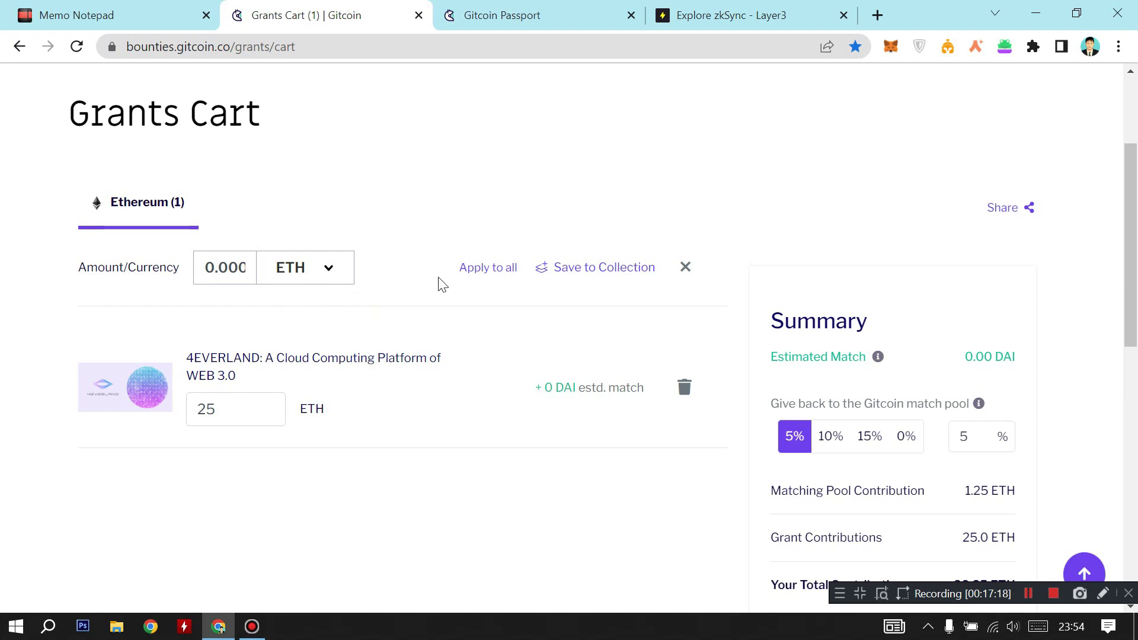
scroll(445, 285, down, 1)
click(244, 322)
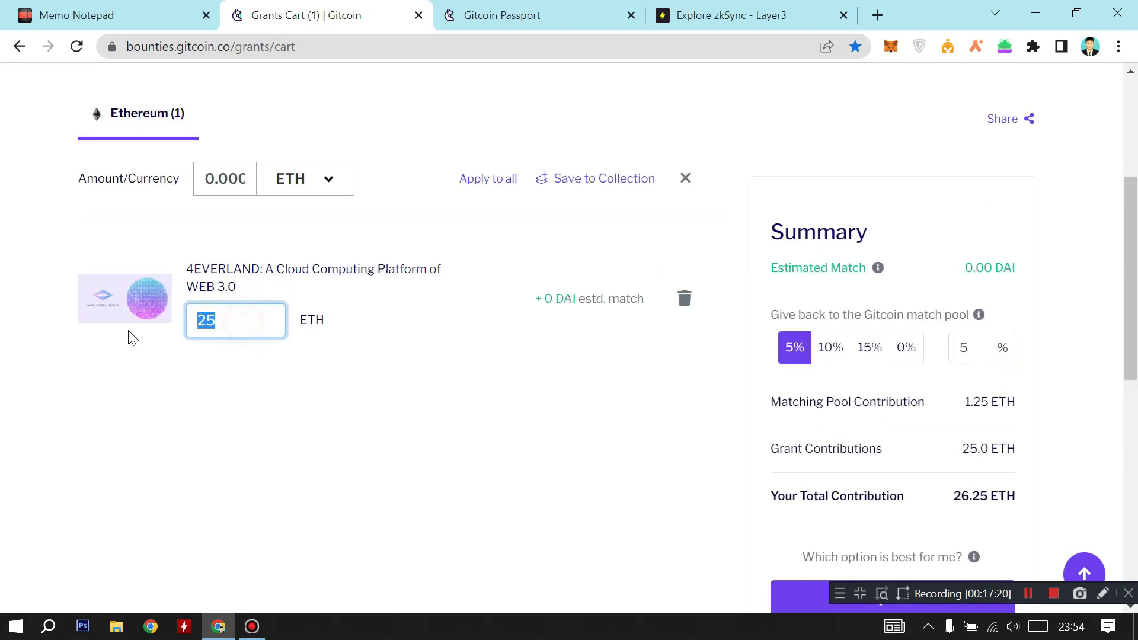
text(0.00)
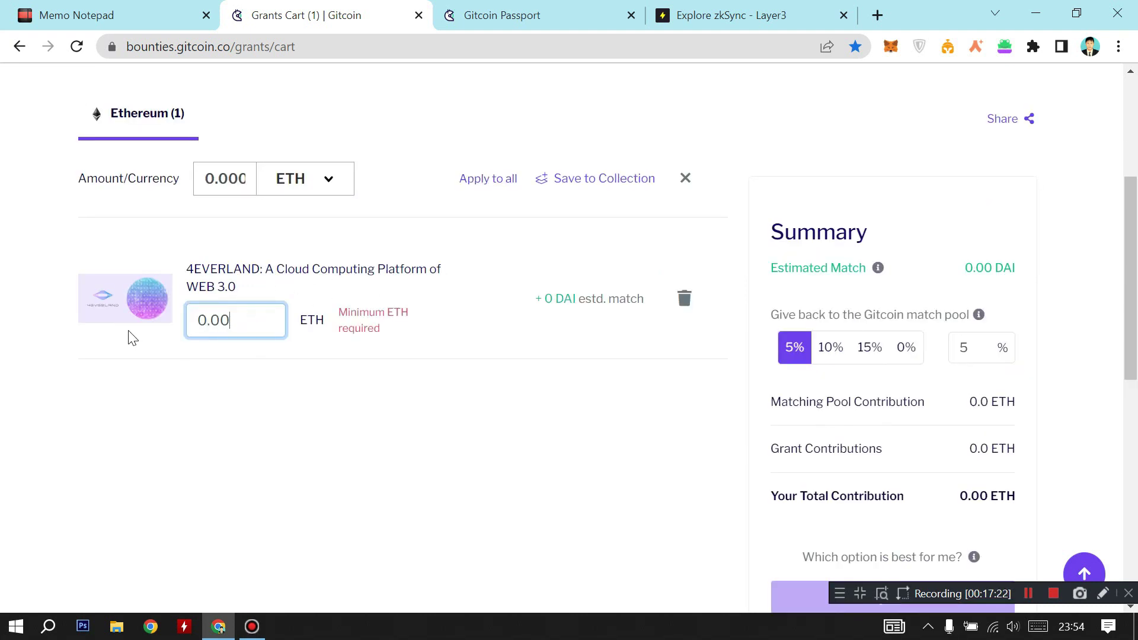
text(02)
click(595, 496)
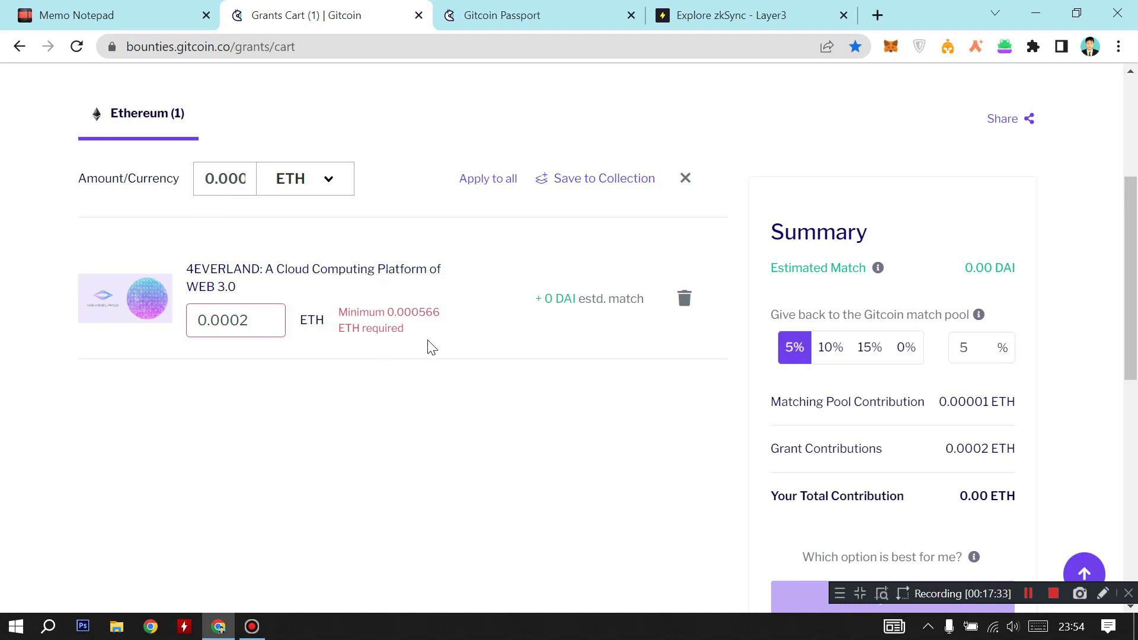
Raise the 4EVERLAND contribution and the cart's general amount to 0.00057 ETH
drag(239, 319, 251, 319)
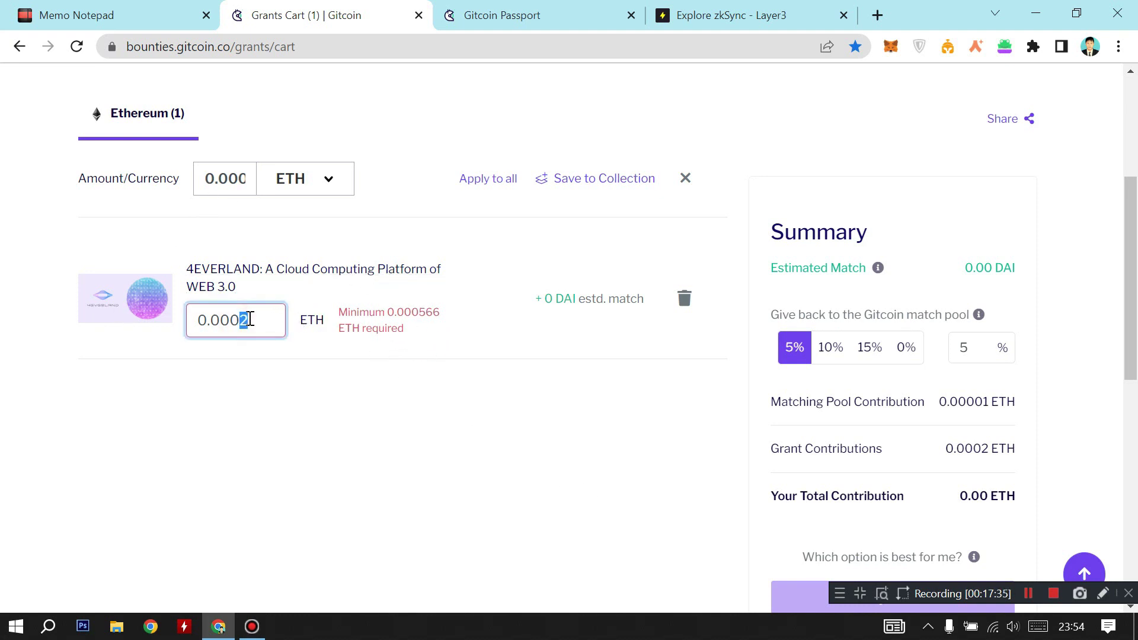
text(57)
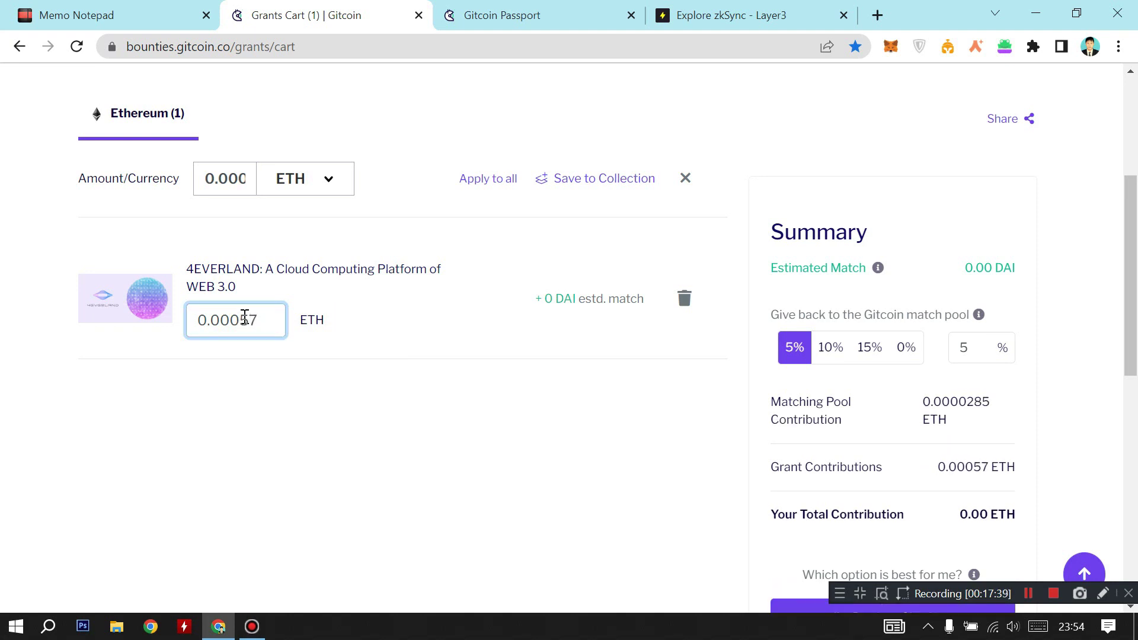
drag(224, 178, 243, 178)
text(0057)
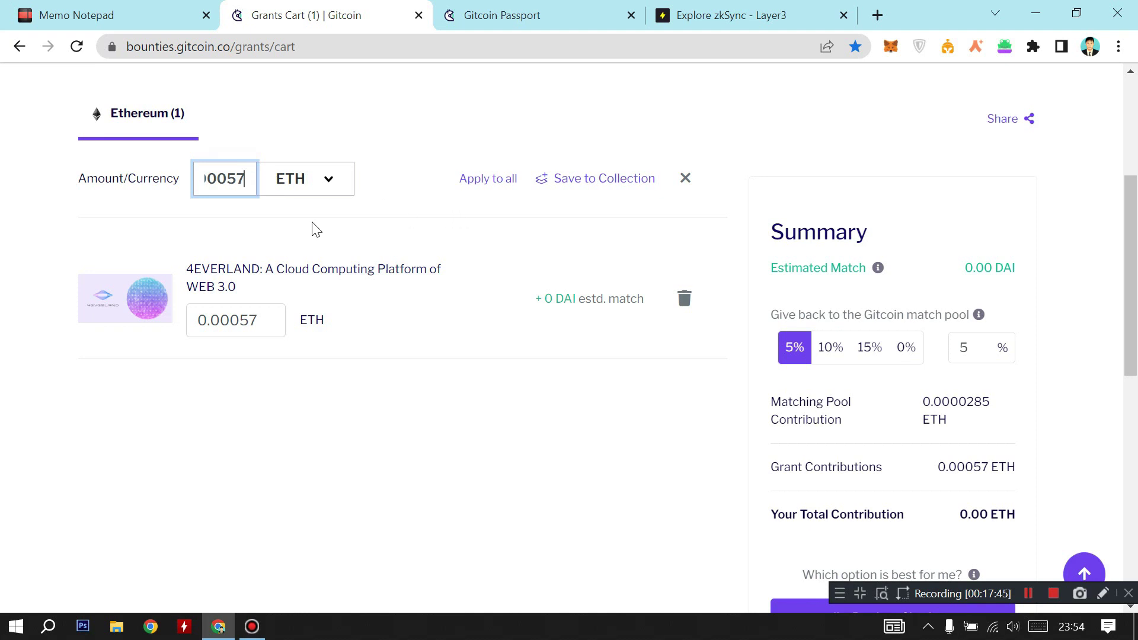
Check out the cart with zkSync Checkout and proceed to the zkSync payment page
scroll(557, 226, down, 3)
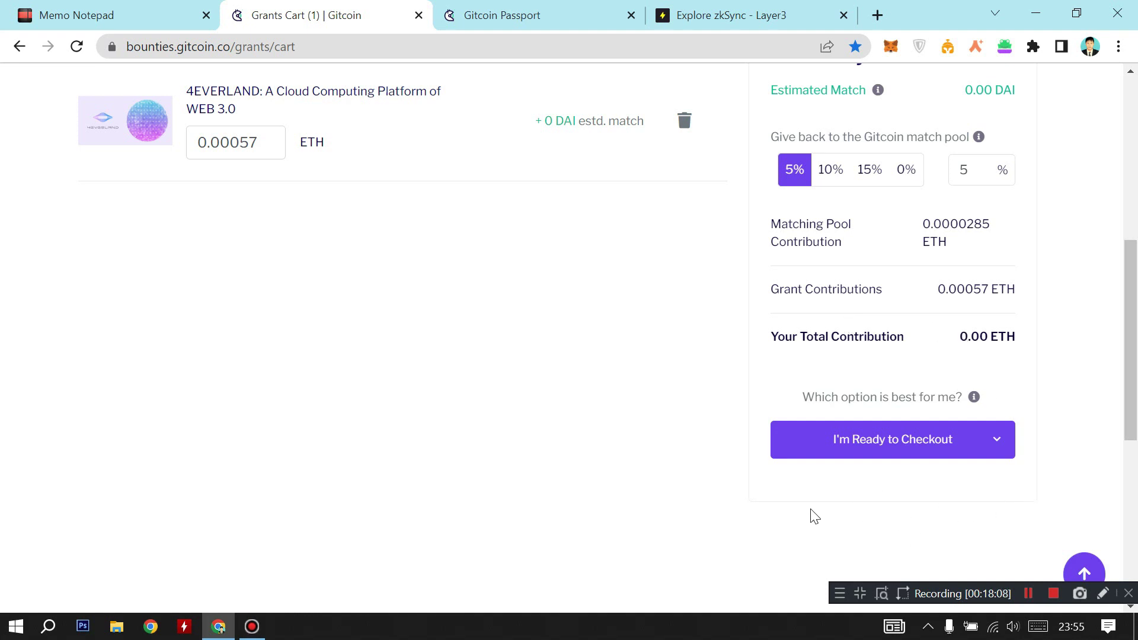
click(996, 439)
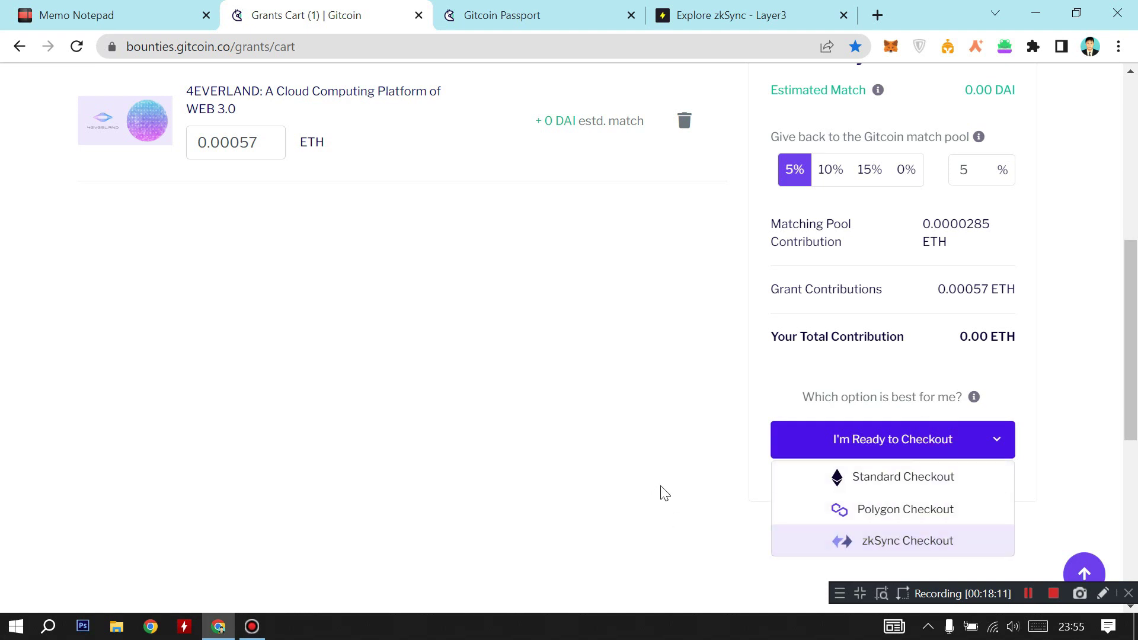
click(941, 542)
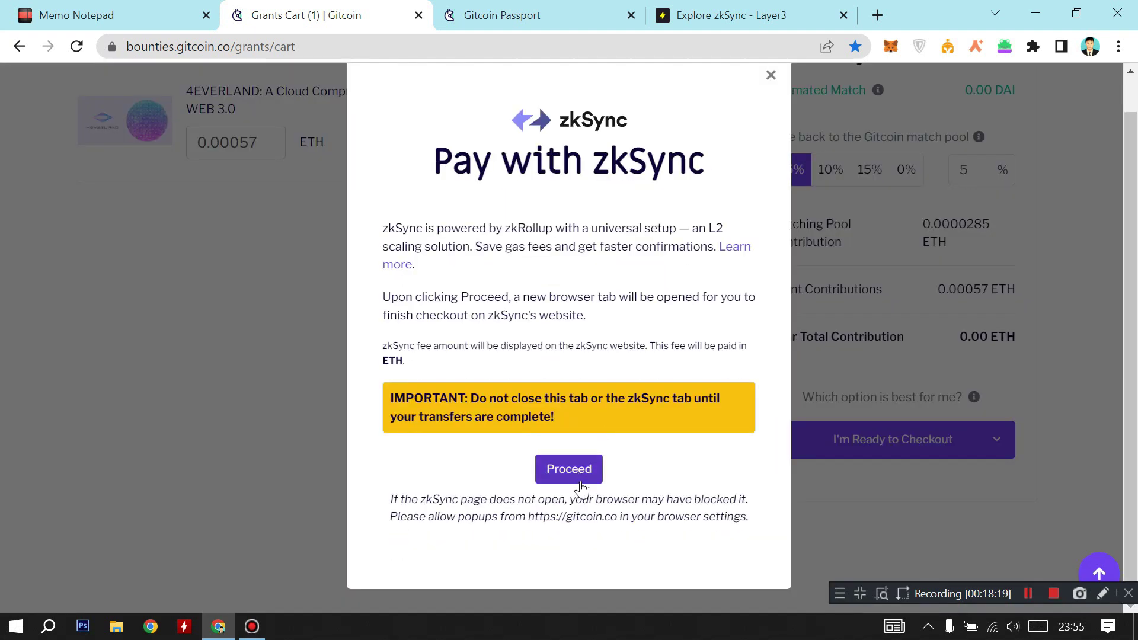
click(584, 507)
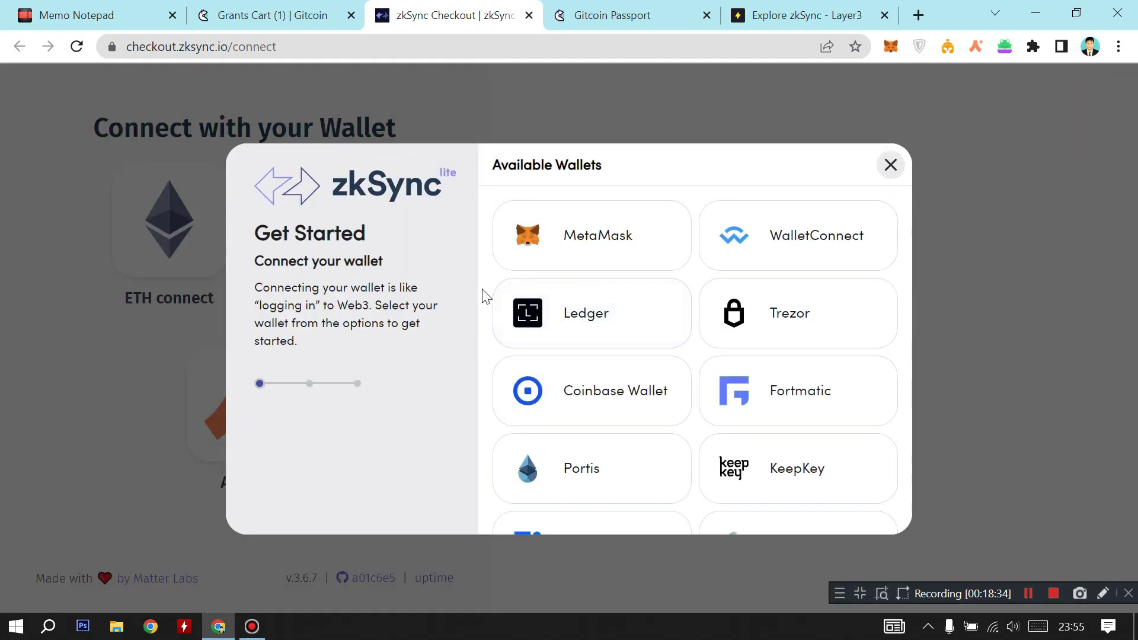
Connect the MetaMask wallet to the zkSync checkout and check its L2 balance
click(547, 216)
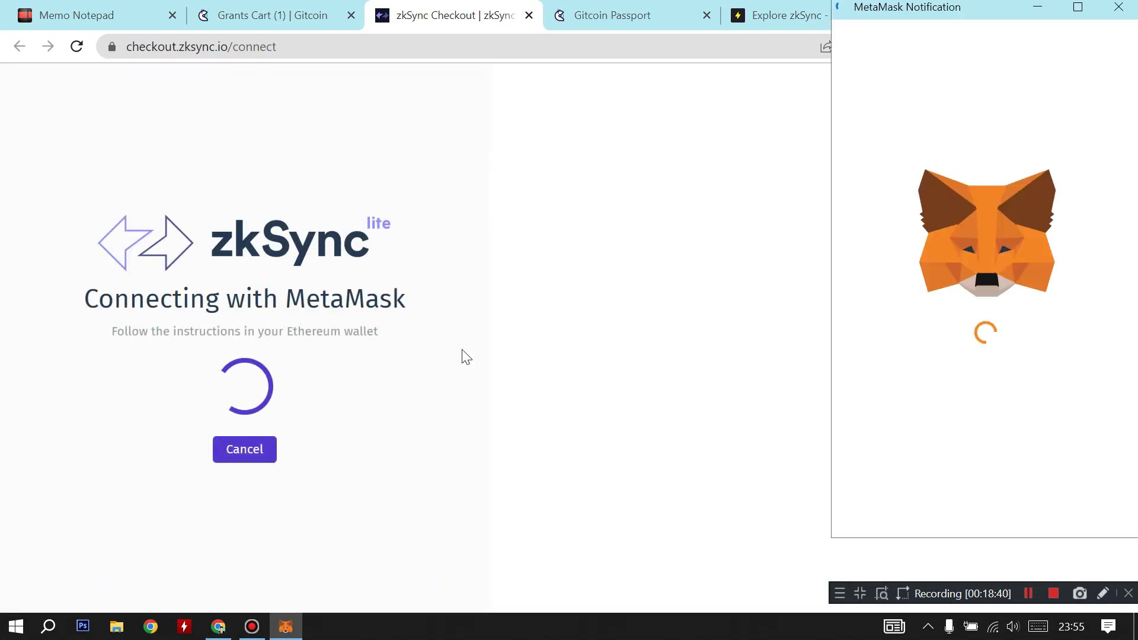
click(1070, 507)
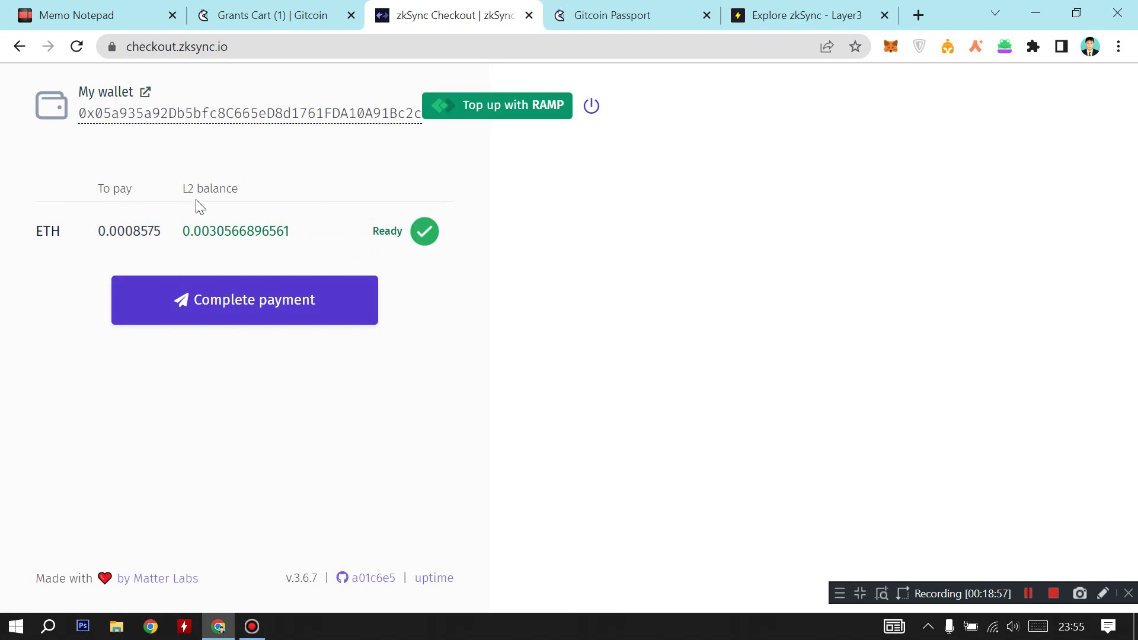
drag(184, 229, 300, 241)
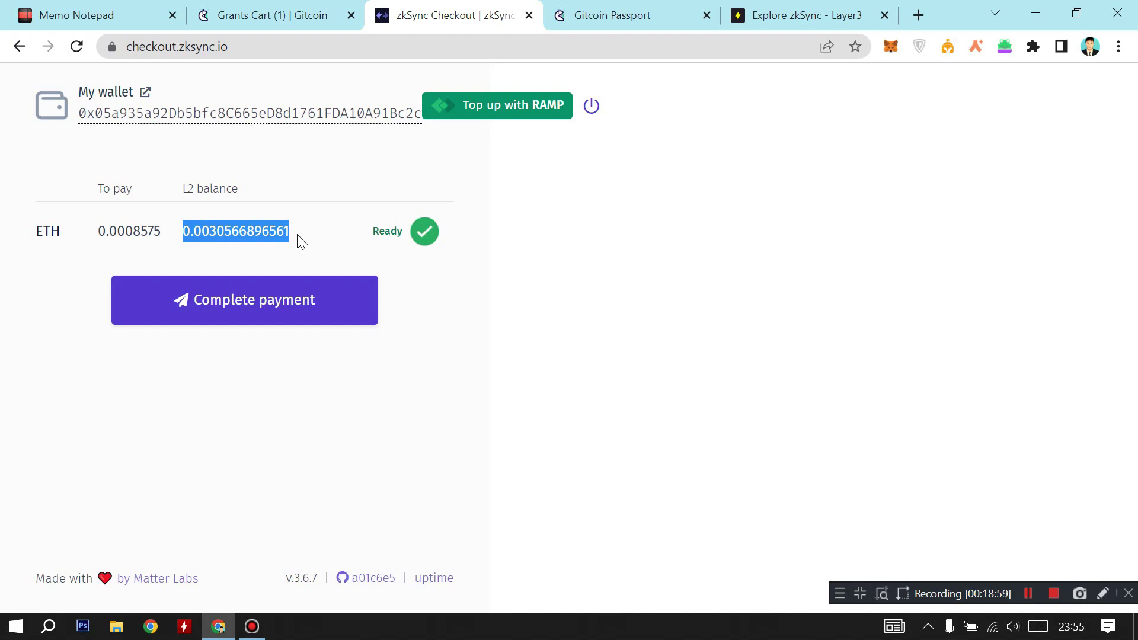
click(485, 313)
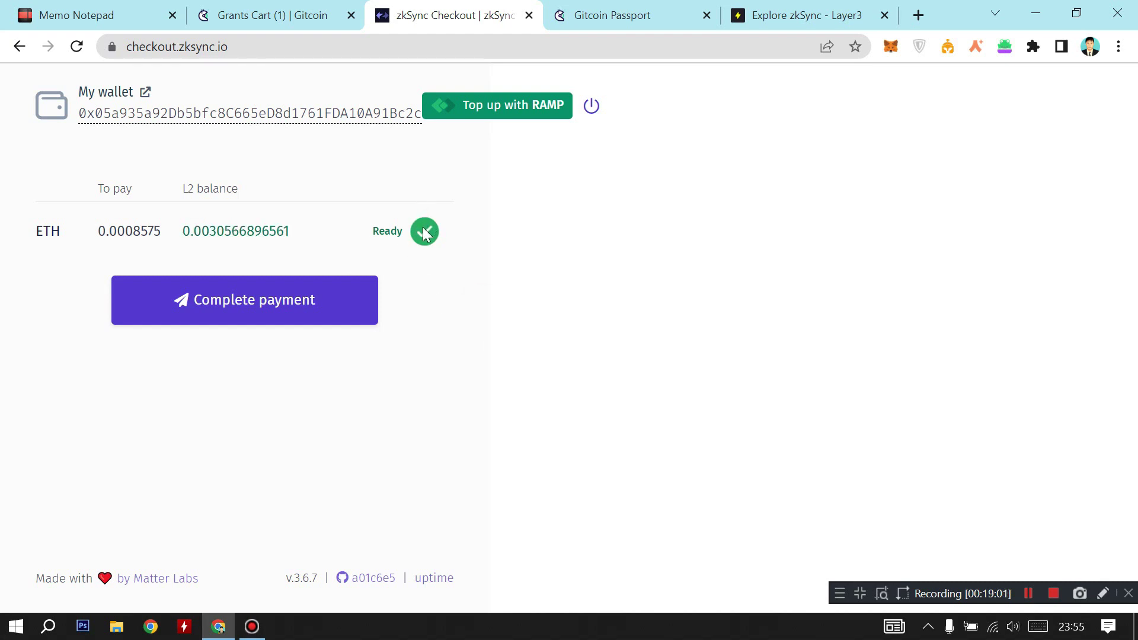
Complete the zkSync payment, sign the MetaMask requests including Gitcoin's verification message, and close the checkout page
click(259, 313)
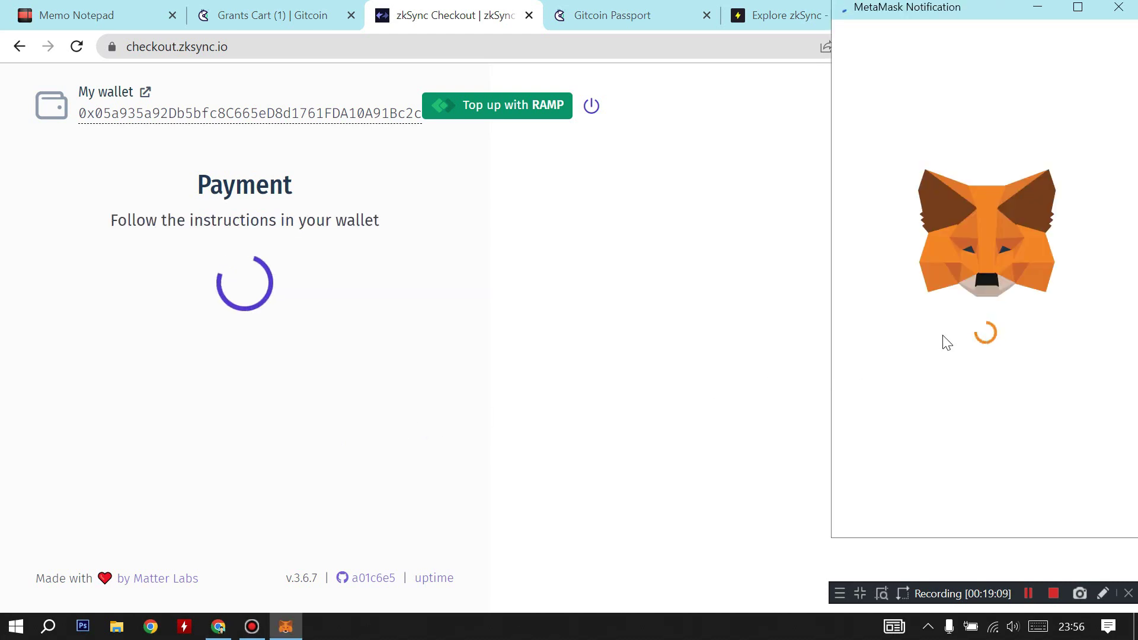
click(1048, 501)
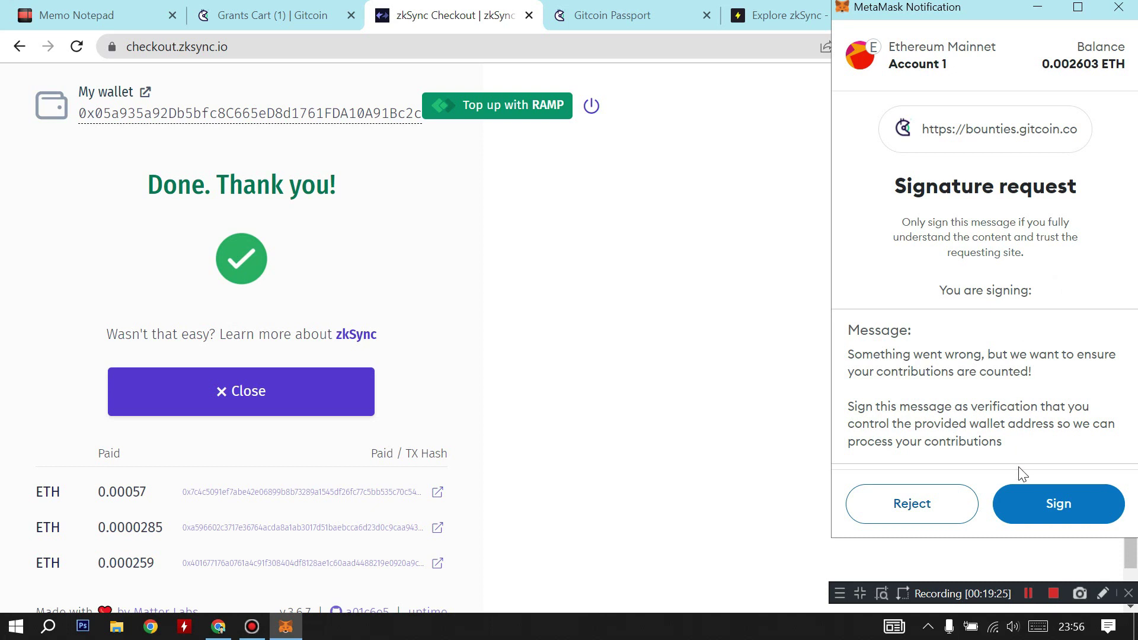
click(1059, 505)
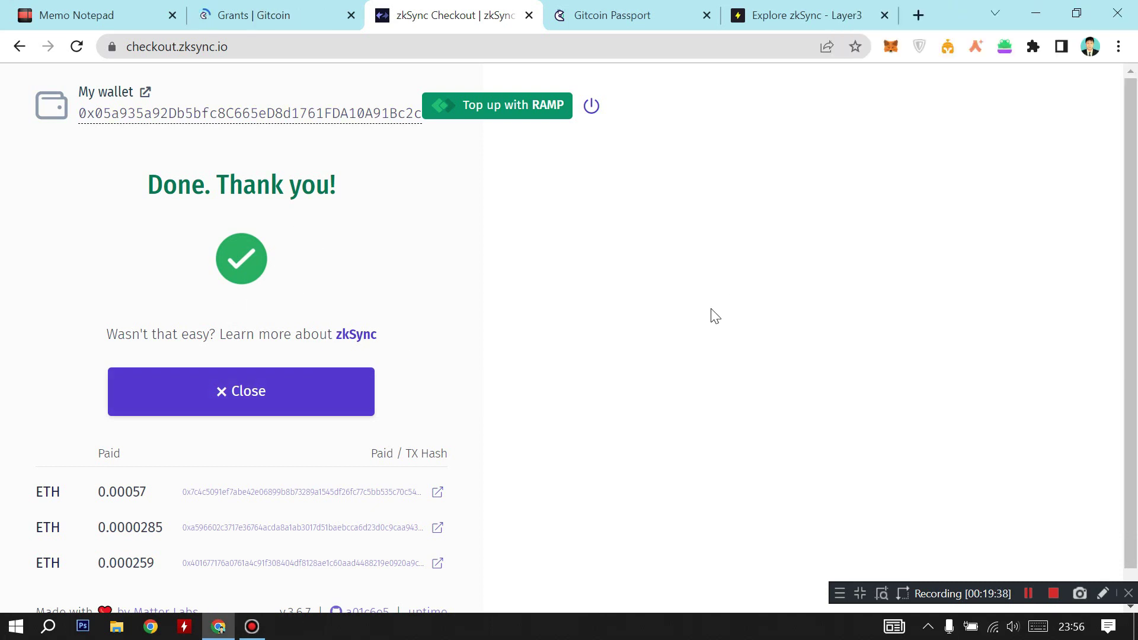
click(529, 15)
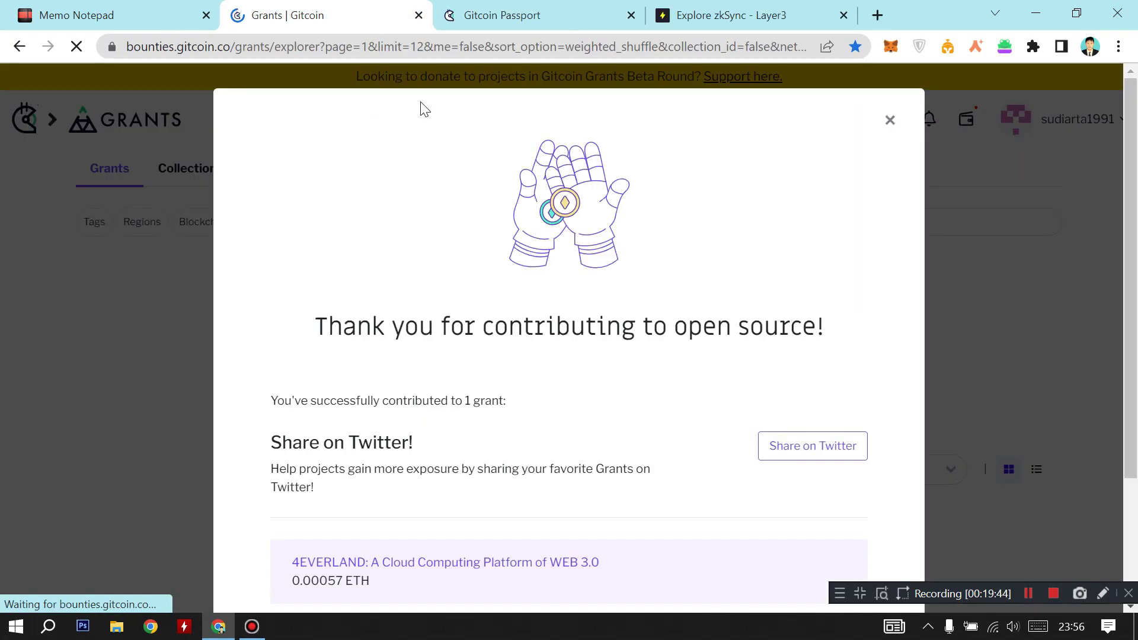
Close the Gitcoin Grants page, check the connected wallet on Gitcoin Passport, and close the Passport page
click(418, 16)
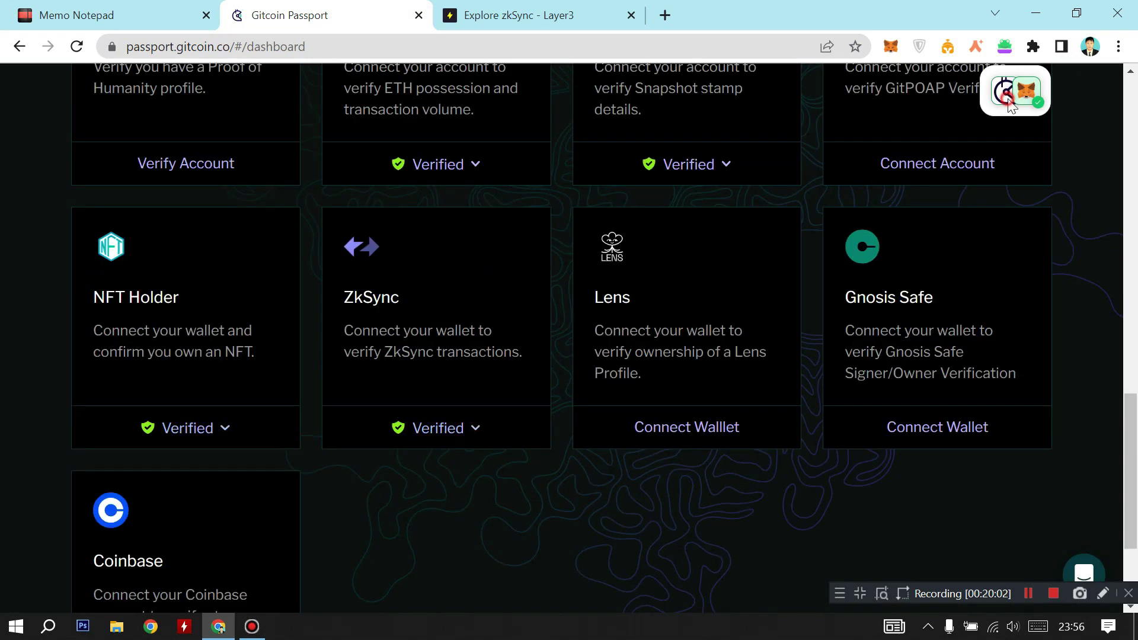
click(1008, 90)
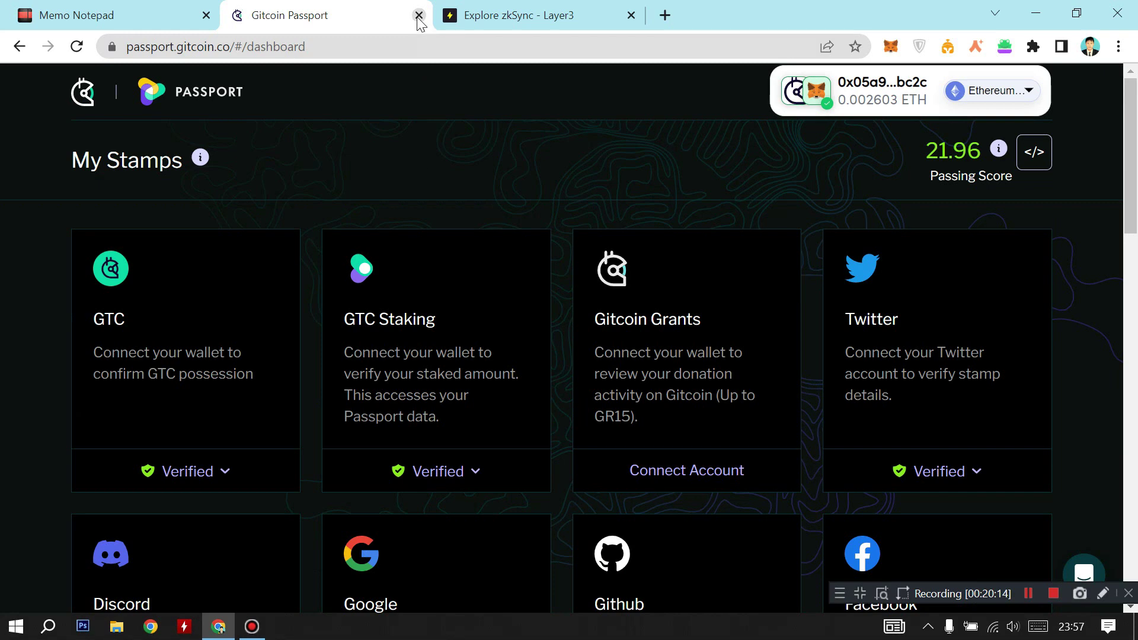
click(418, 18)
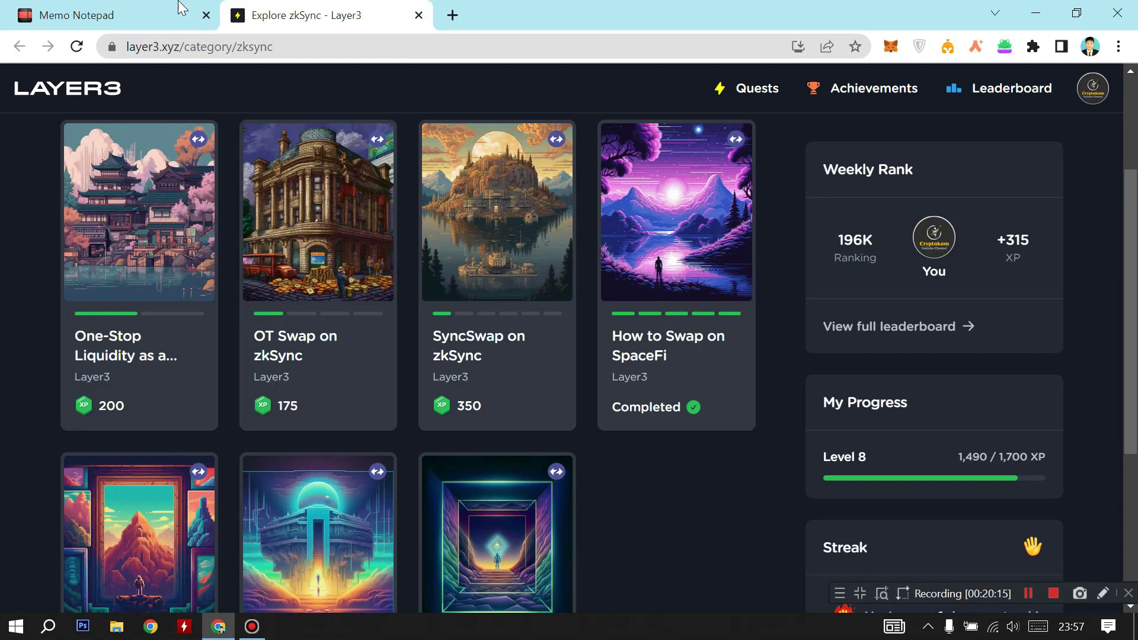
Return to the memo and go through the extra tasks, the Bonus date schedule and the additional ecosystem links
click(138, 7)
click(740, 251)
scroll(732, 256, up, 5)
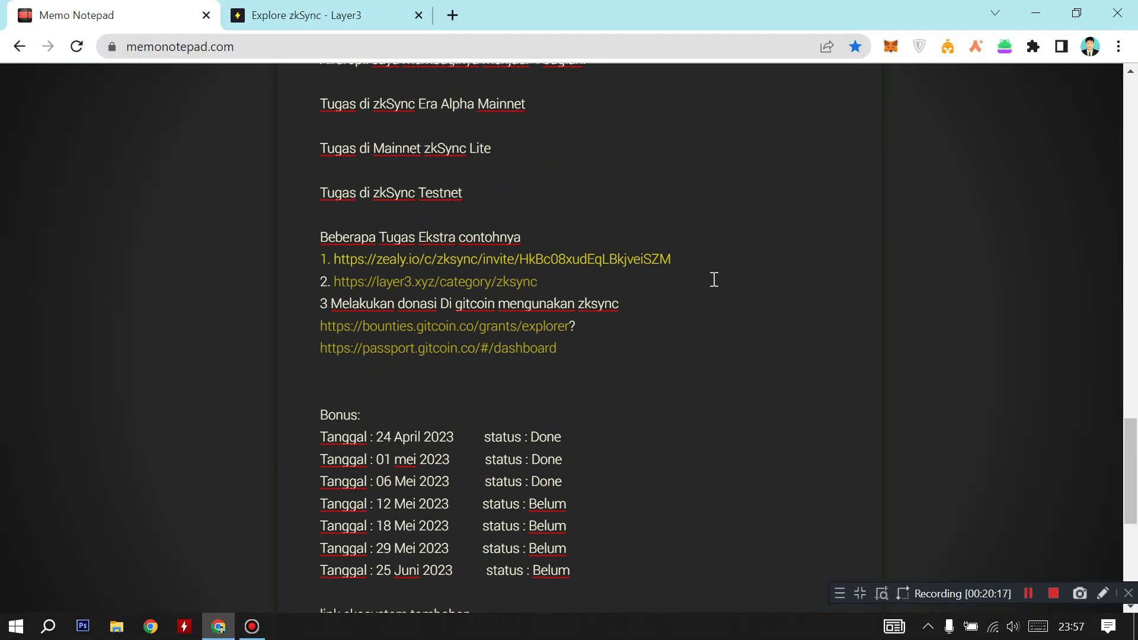
scroll(632, 379, down, 3)
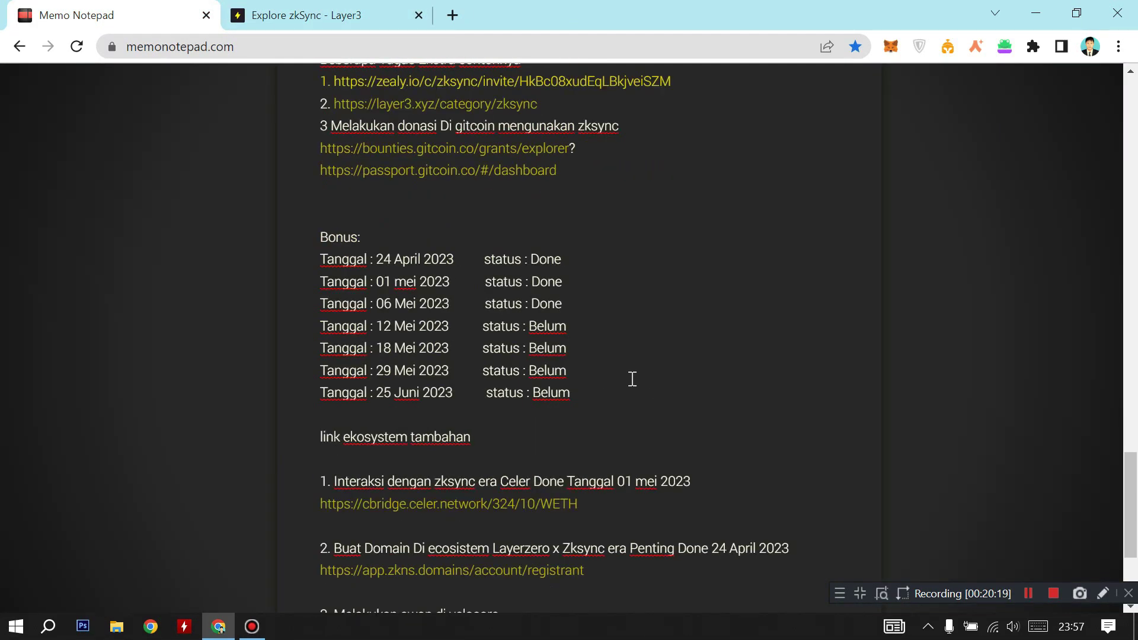
scroll(594, 250, down, 2)
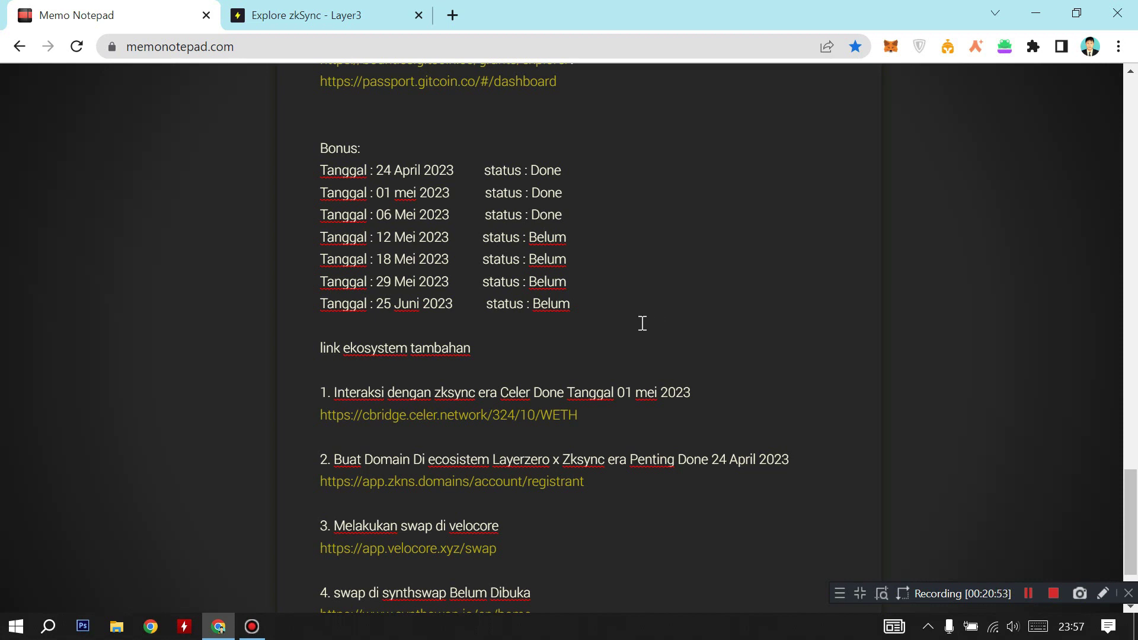
scroll(581, 385, down, 3)
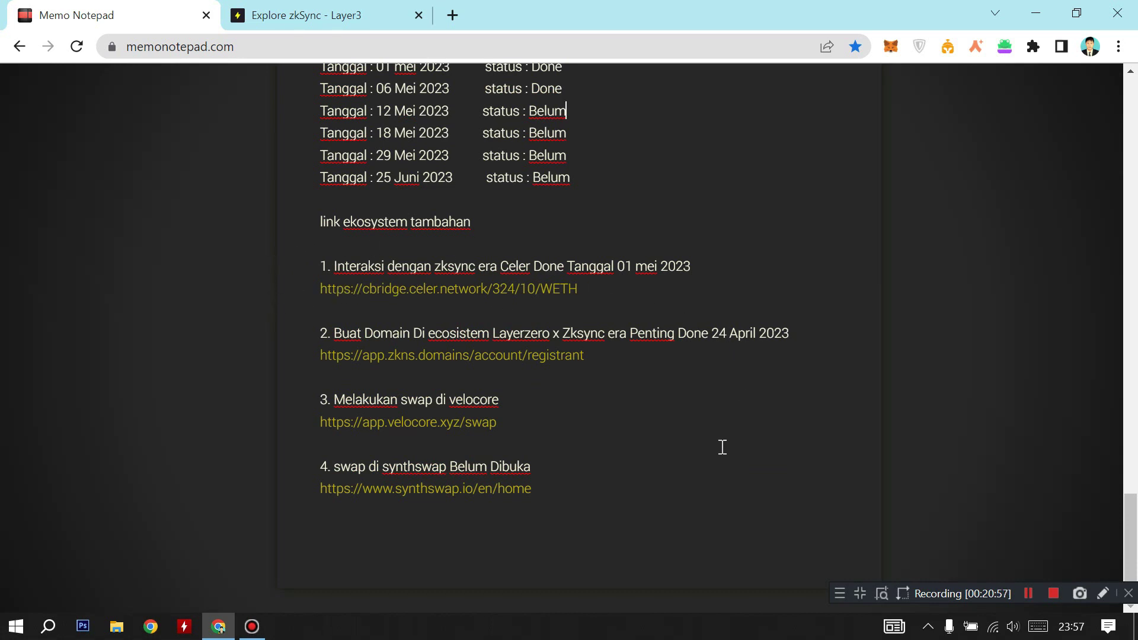
drag(617, 265, 734, 266)
click(633, 307)
Open the zkns.domains link from the memo and search for the .zk domain name "gyuykgurytr"
click(543, 357)
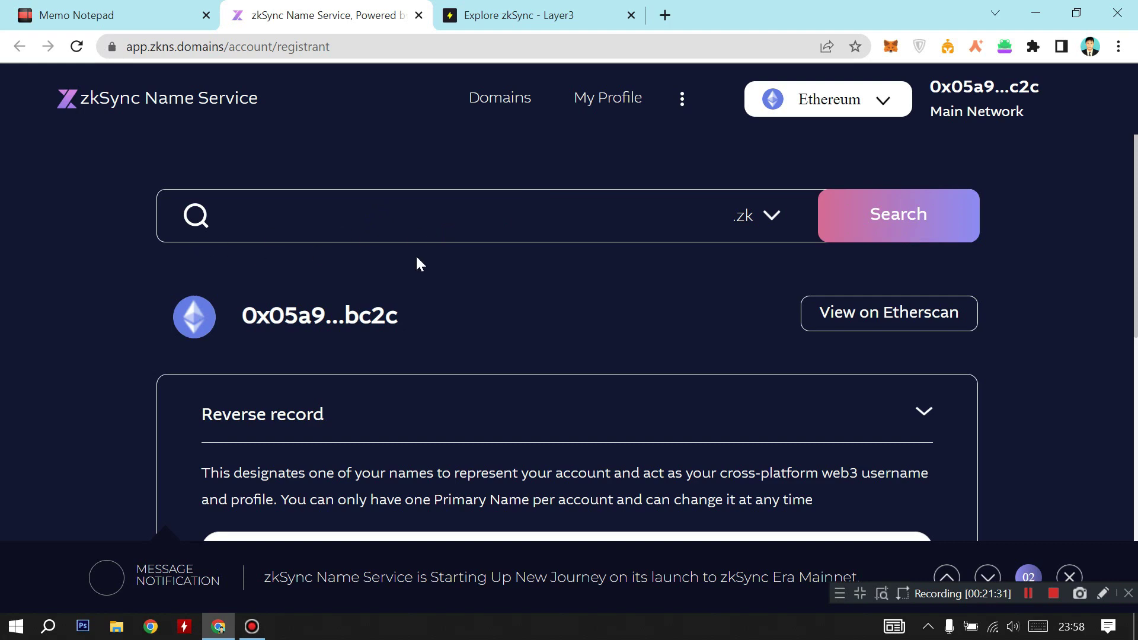
scroll(552, 408, down, 6)
scroll(593, 385, up, 6)
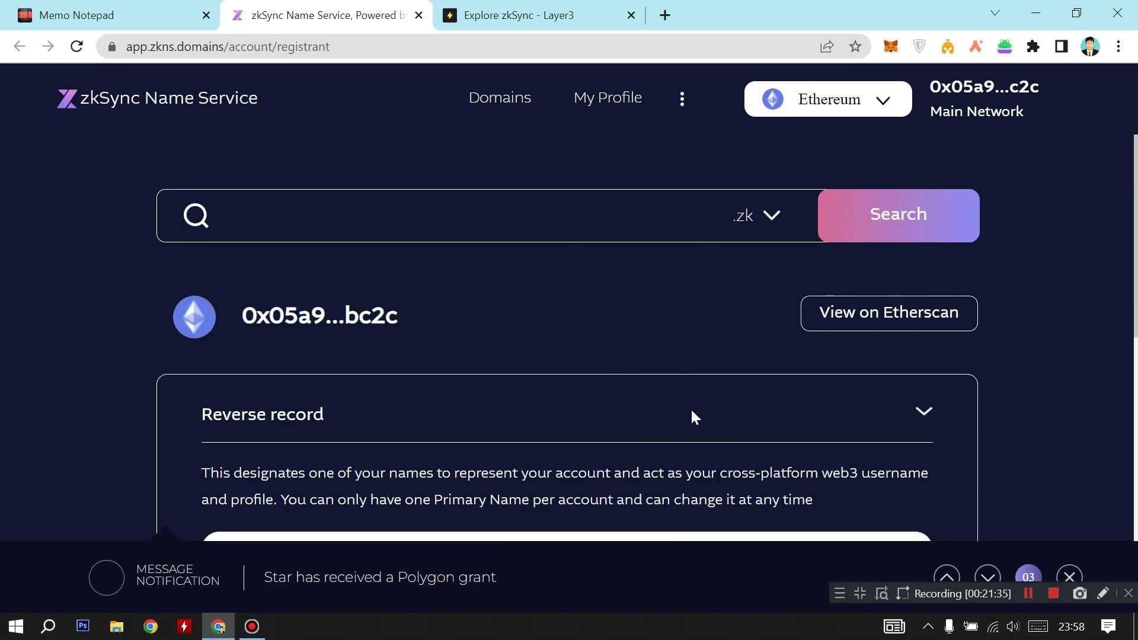
click(344, 225)
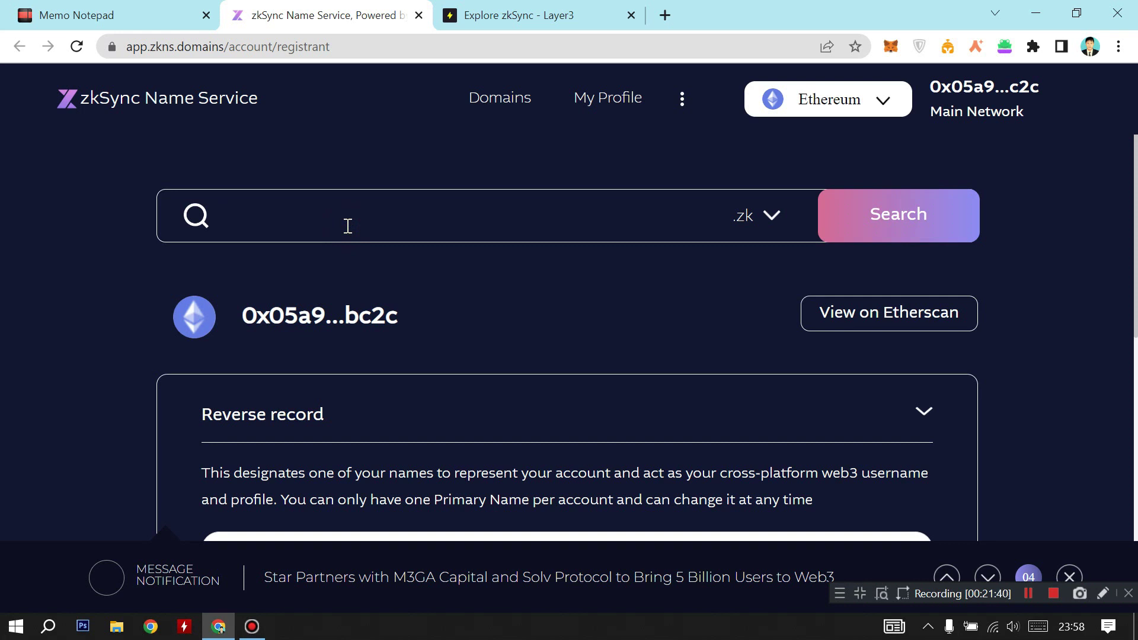
text(gyuykgurytr)
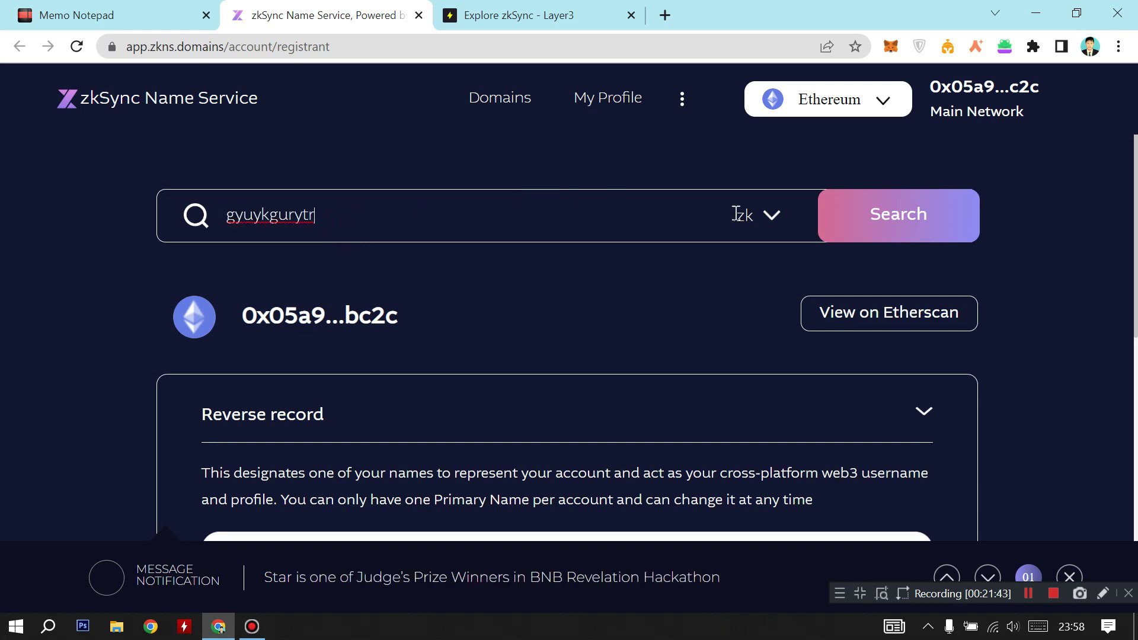
click(895, 231)
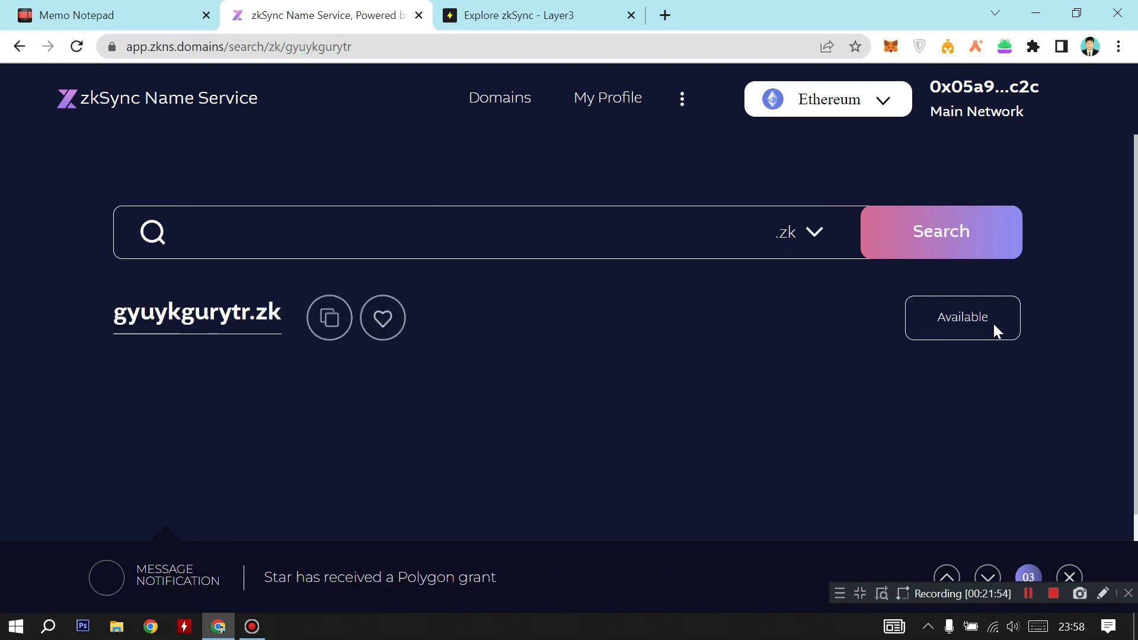
Open the registration page for gyuykgurytr.zk and examine its registration period, price, gas fee and registration request option
scroll(966, 374, down, 2)
scroll(961, 379, up, 2)
mouse_move(229, 315)
mouse_down()
mouse_move(167, 318)
mouse_move(234, 330)
mouse_up()
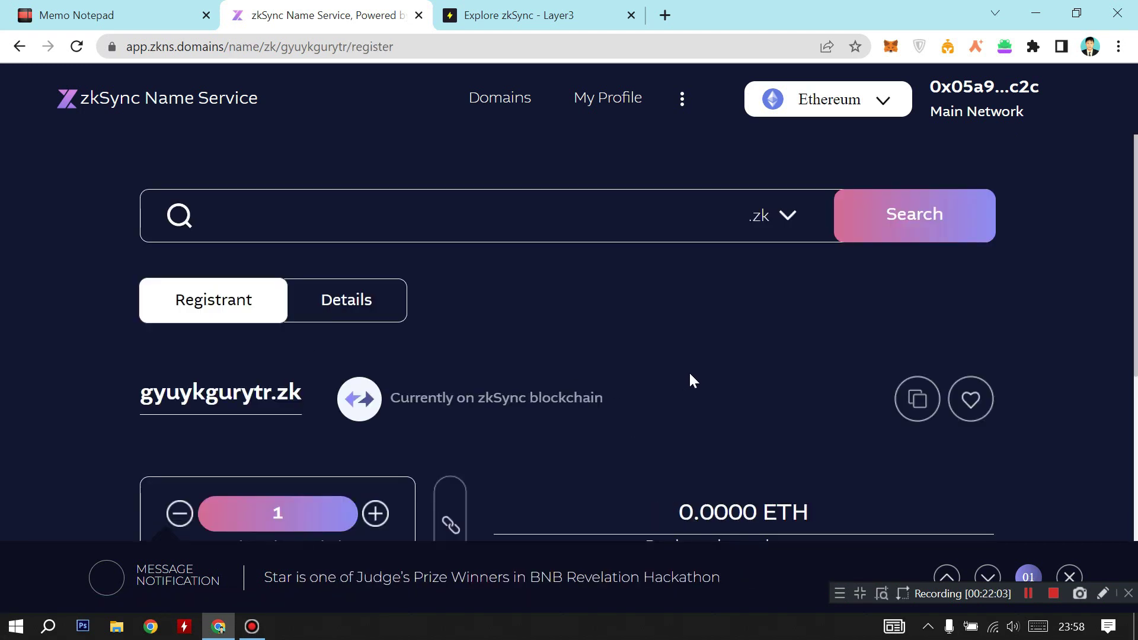
scroll(680, 372, down, 3)
scroll(788, 448, down, 2)
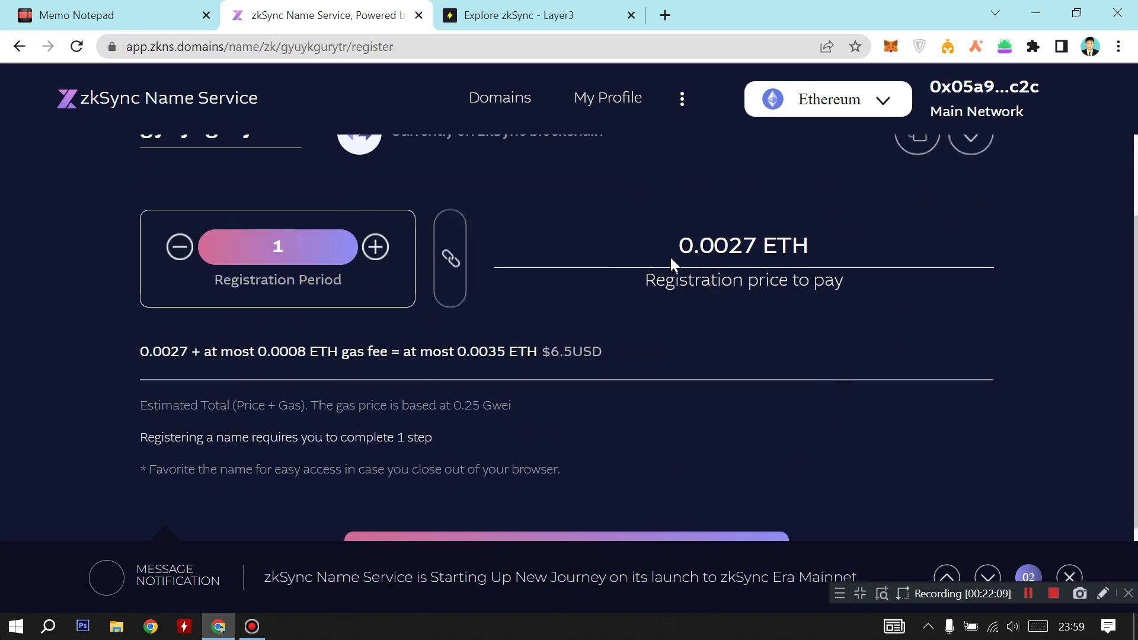
scroll(746, 326, down, 1)
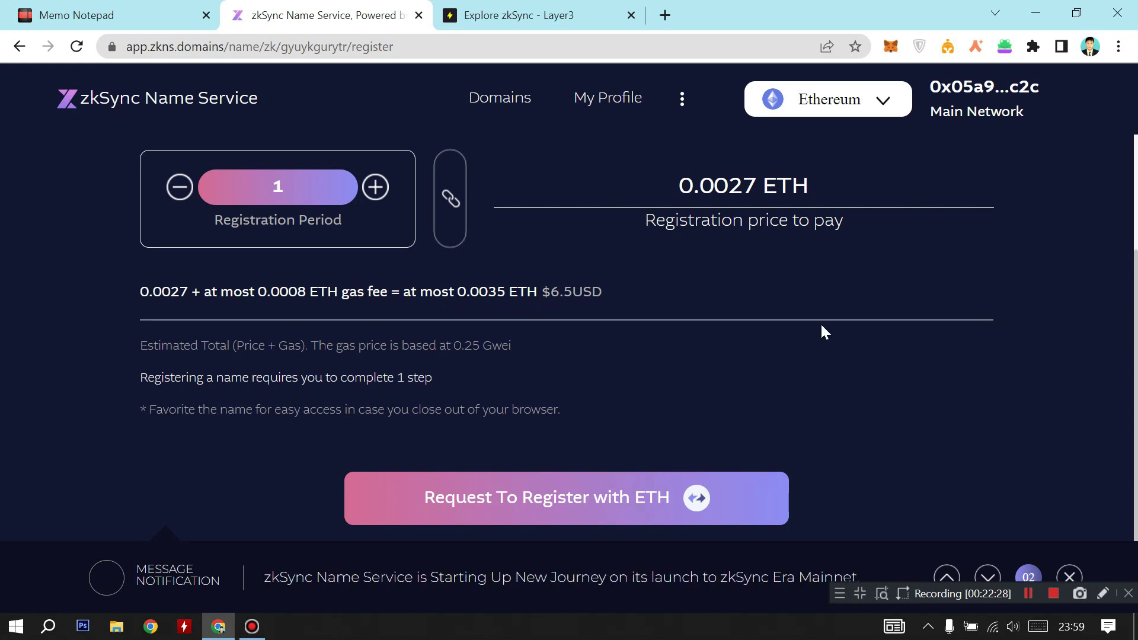
scroll(888, 399, up, 5)
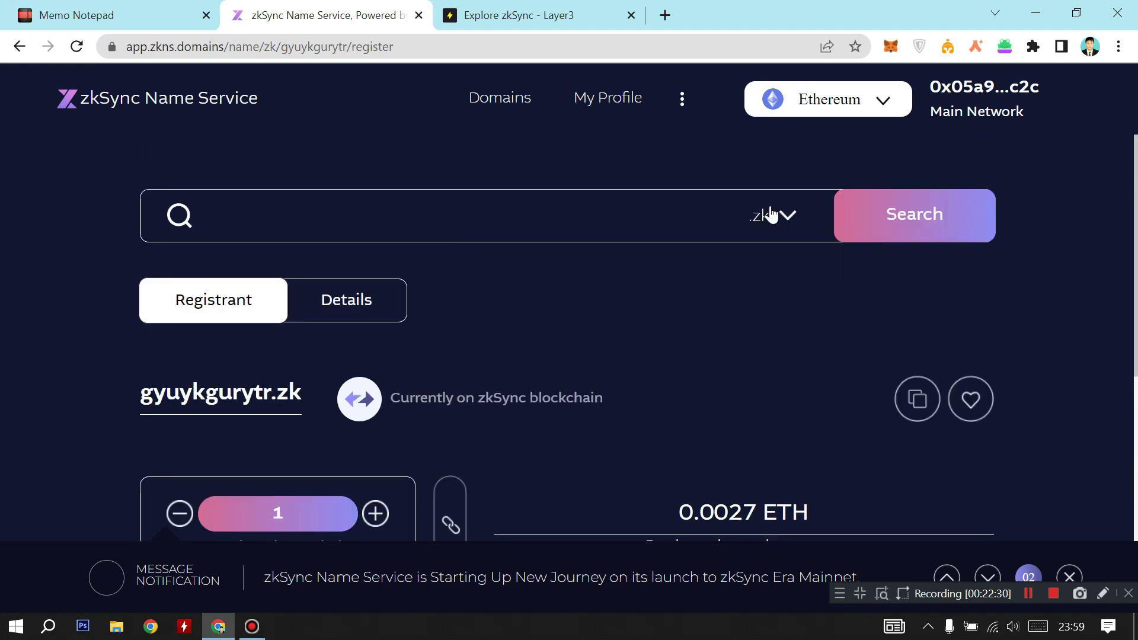
Open the name service profile, list the domains available for the reverse record, and close the zkSync Name Service page
click(606, 100)
scroll(616, 344, down, 4)
scroll(623, 370, down, 1)
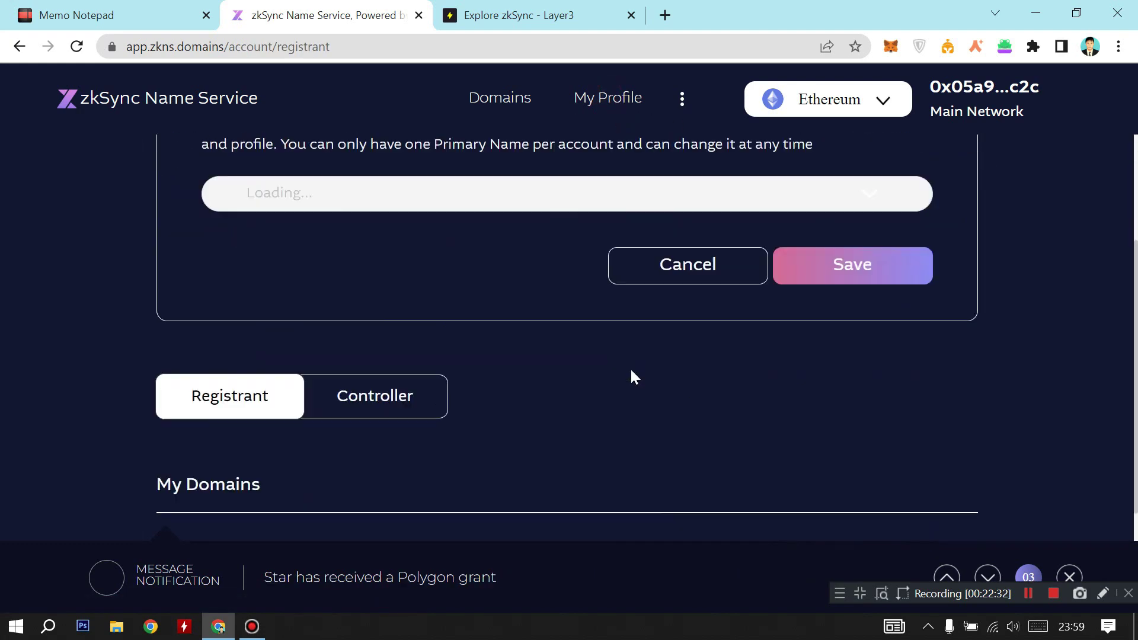
scroll(474, 452, up, 2)
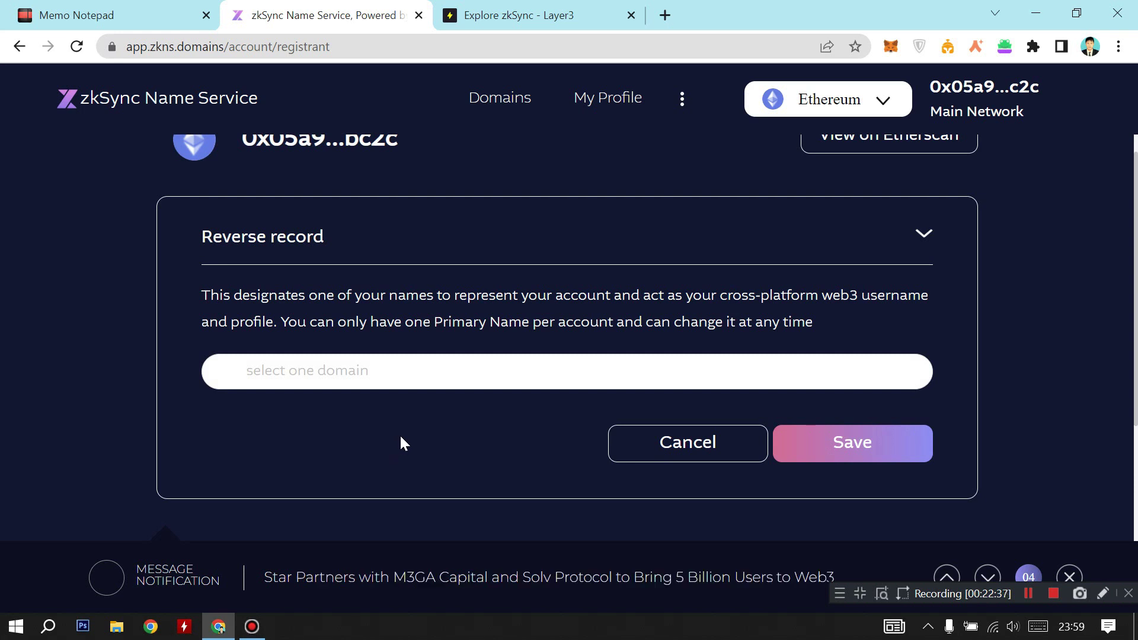
click(406, 373)
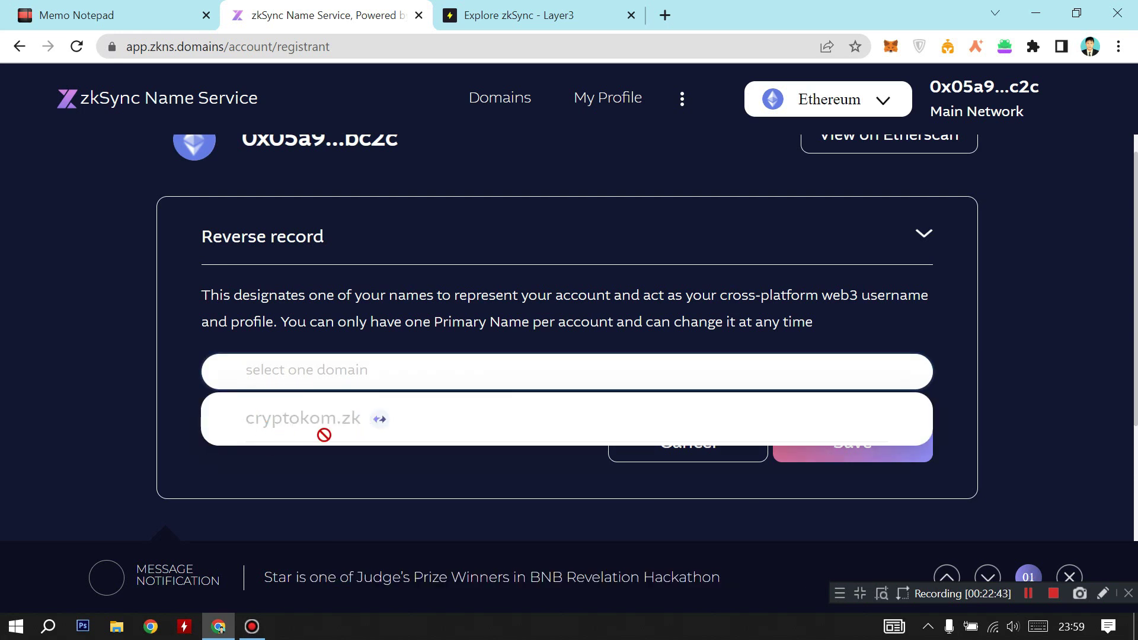
scroll(473, 516, up, 3)
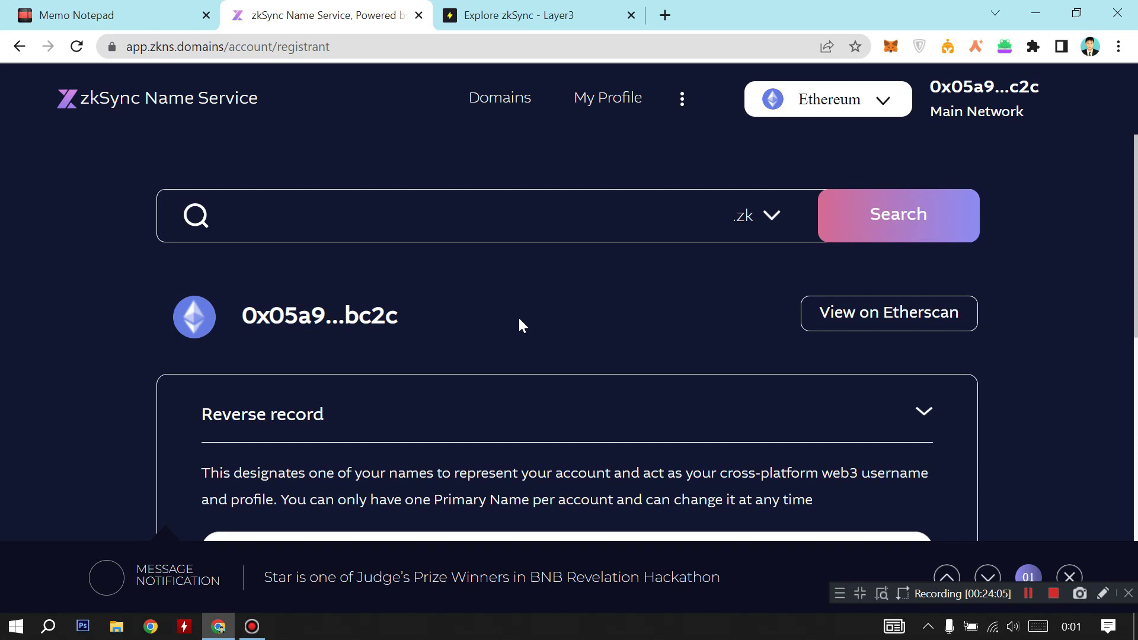
click(418, 15)
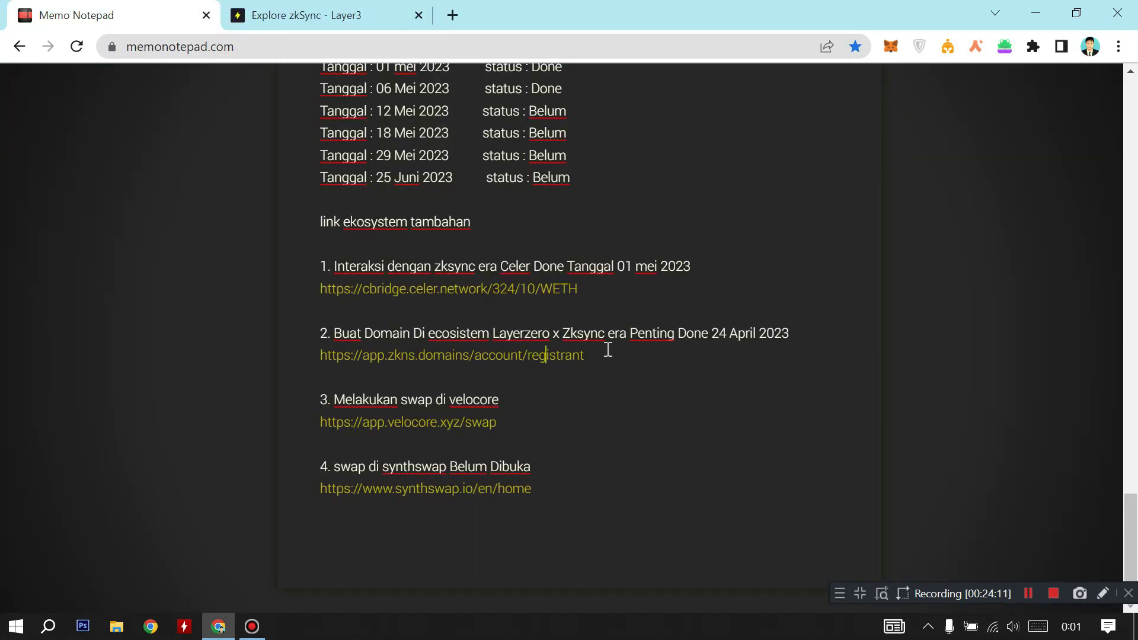
Review the memo's four task sections and its list of extra tasks
click(633, 448)
scroll(727, 439, up, 10)
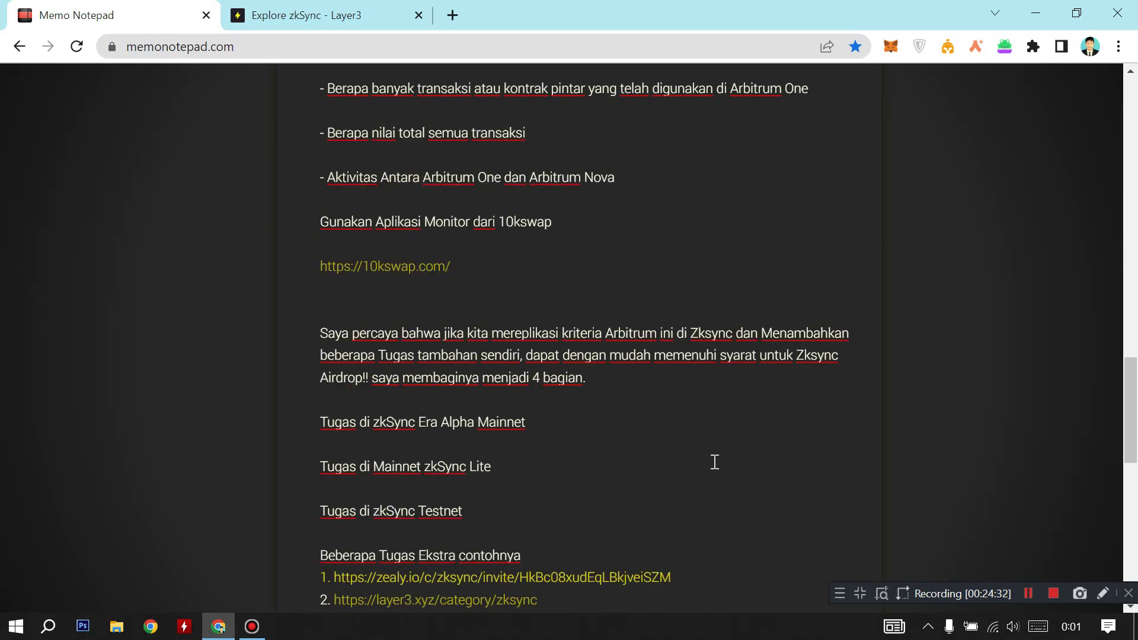
scroll(715, 463, down, 3)
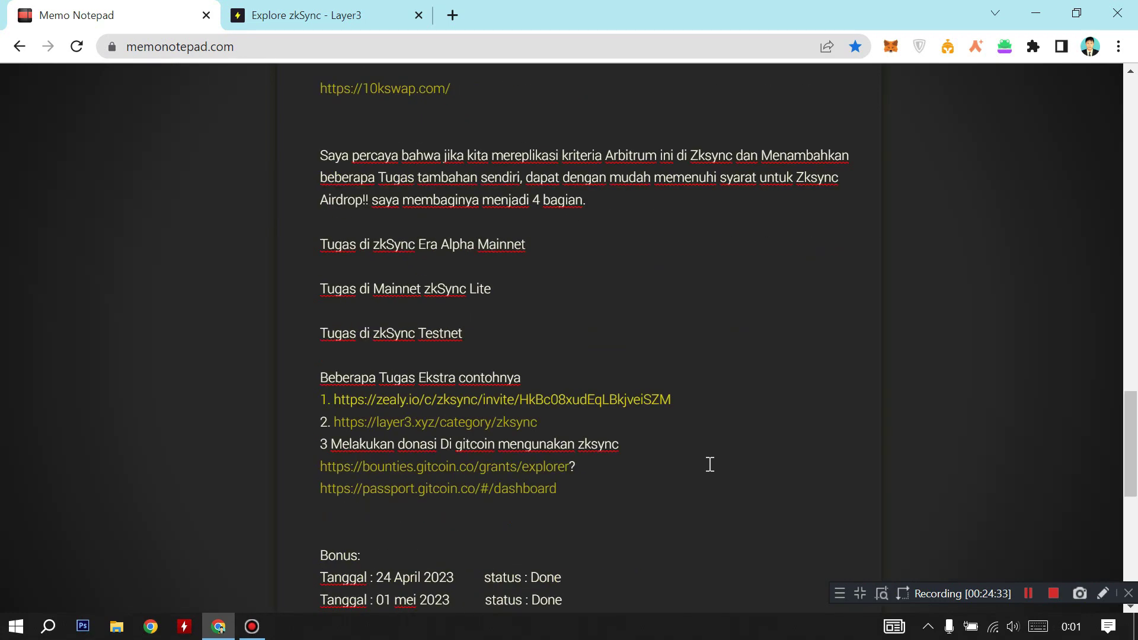
Switch to the Layer3 page and examine the zkSync quests, their XP rewards and their completion progress
click(274, 8)
scroll(134, 389, up, 2)
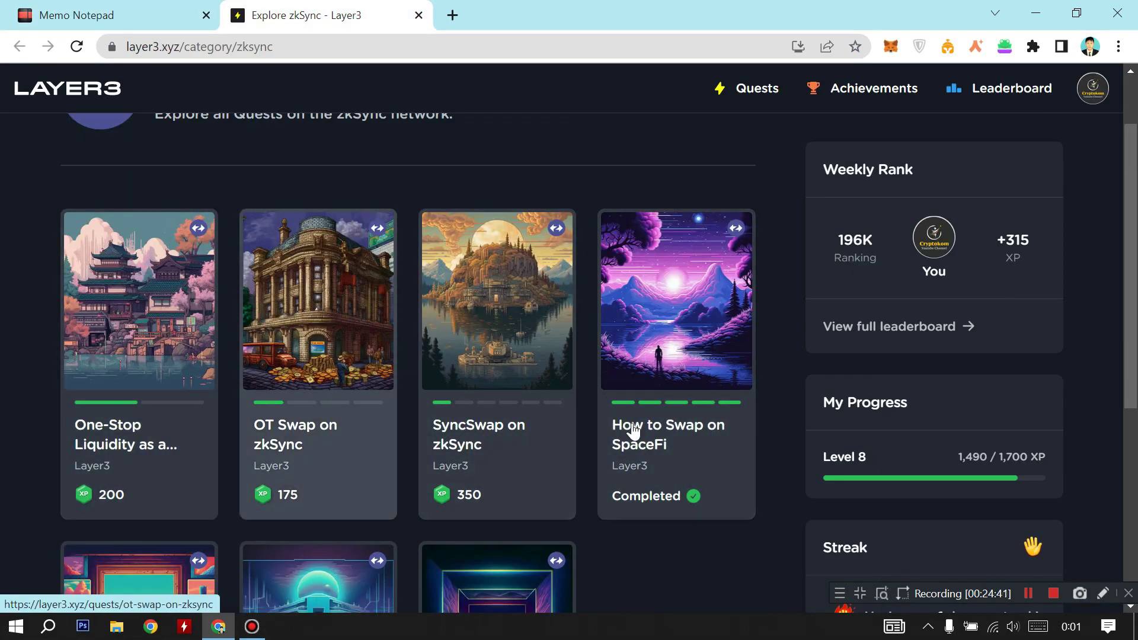
scroll(492, 478, up, 2)
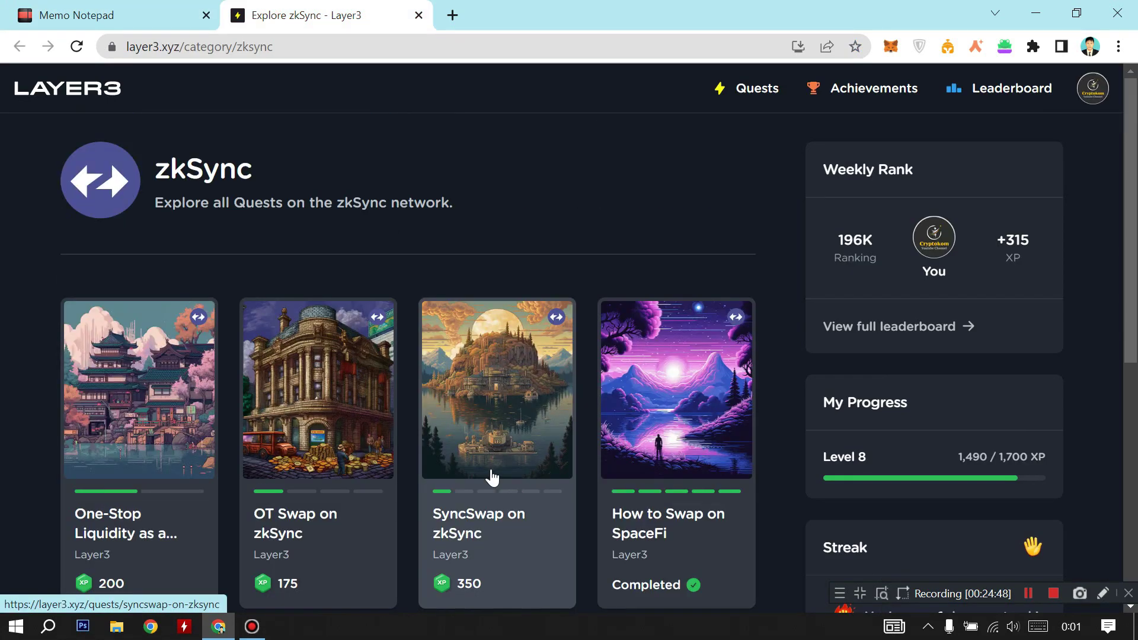
scroll(491, 474, down, 3)
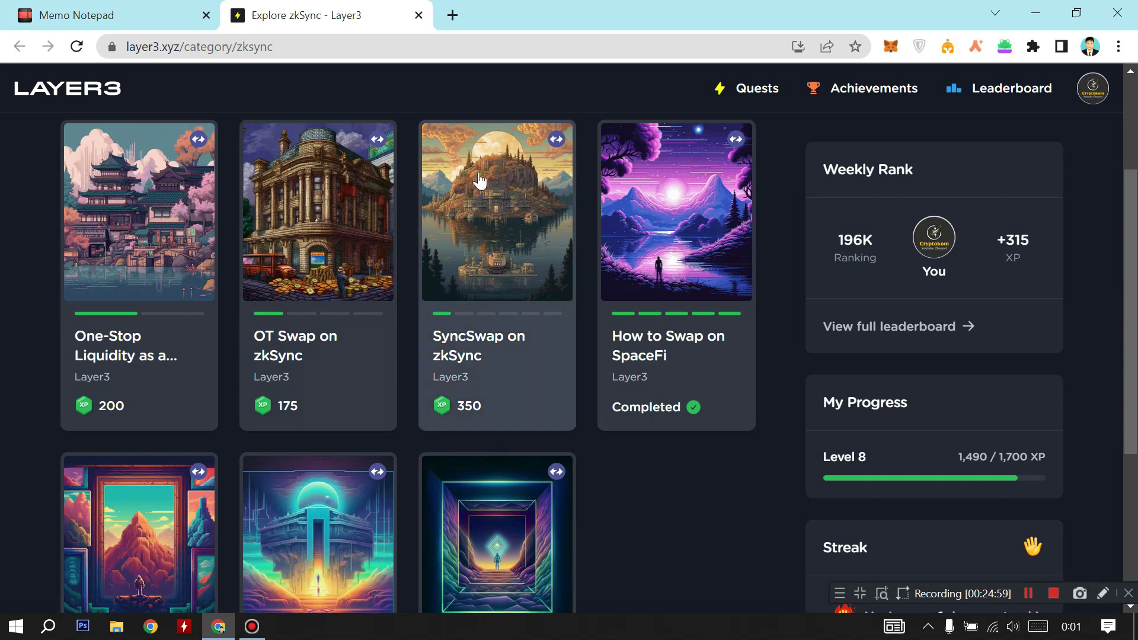
scroll(386, 509, down, 2)
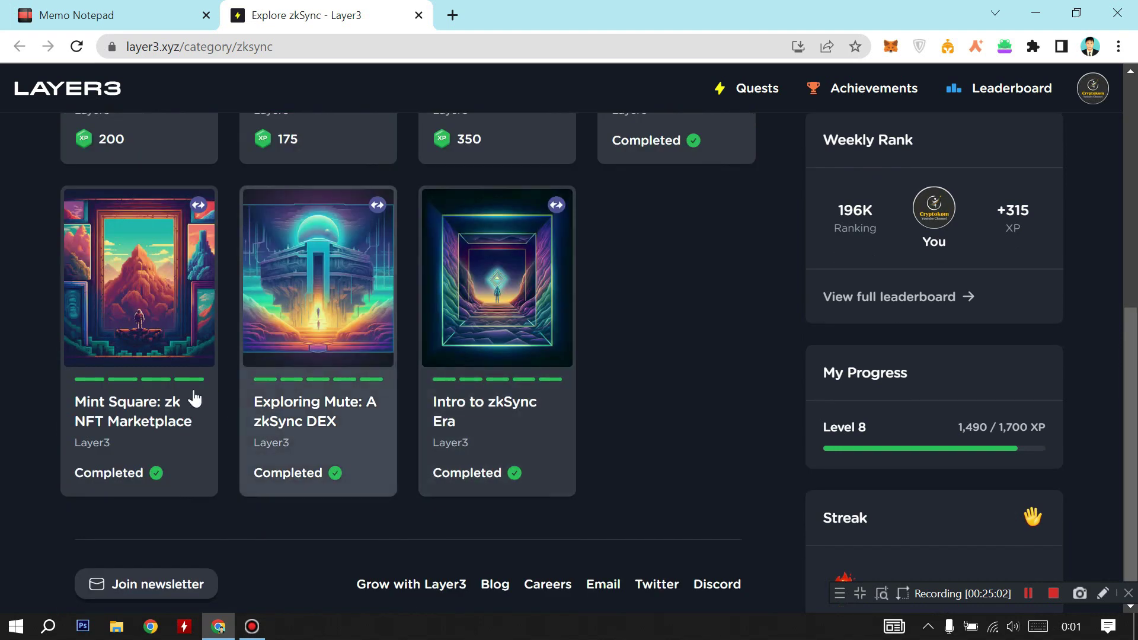
scroll(630, 310, up, 4)
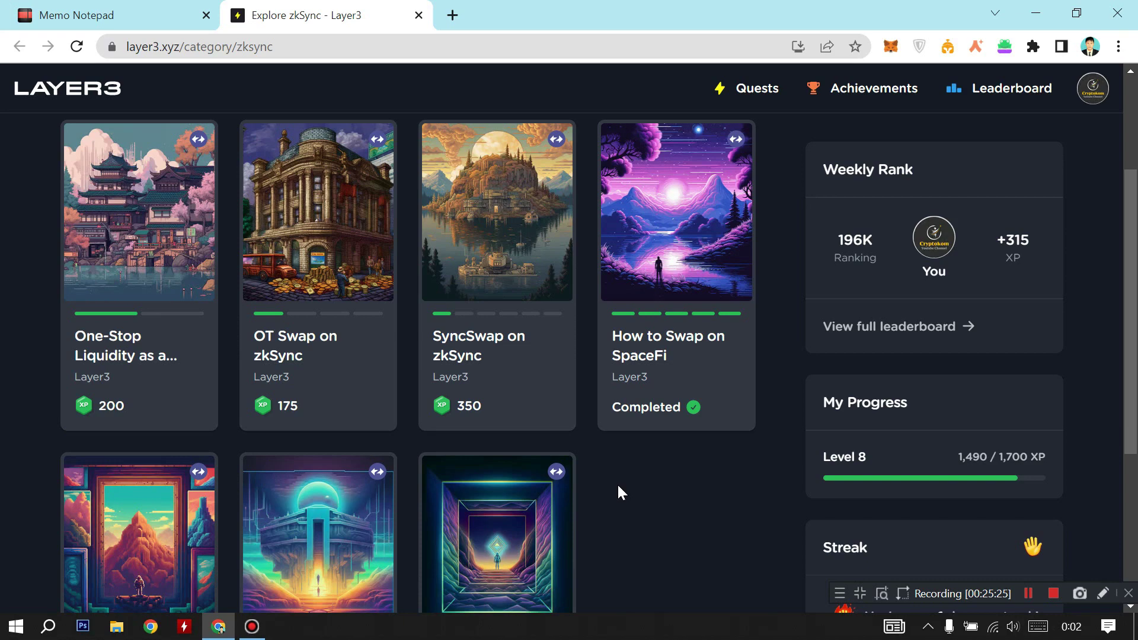
scroll(619, 486, up, 3)
scroll(619, 486, down, 1)
scroll(618, 487, up, 1)
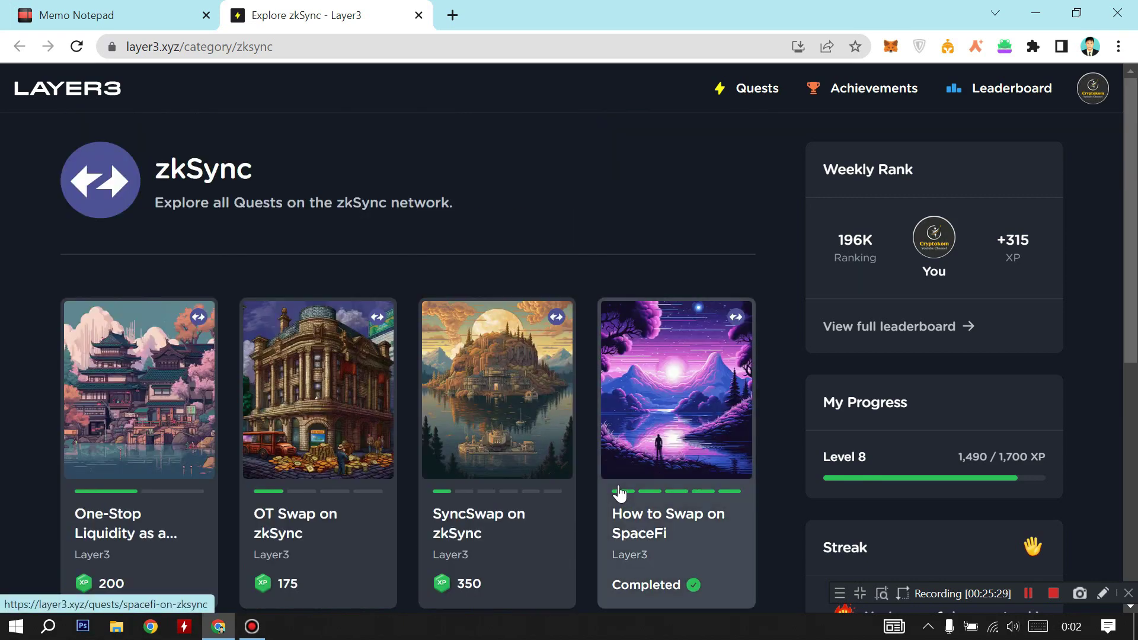
scroll(619, 492, down, 3)
scroll(619, 490, up, 2)
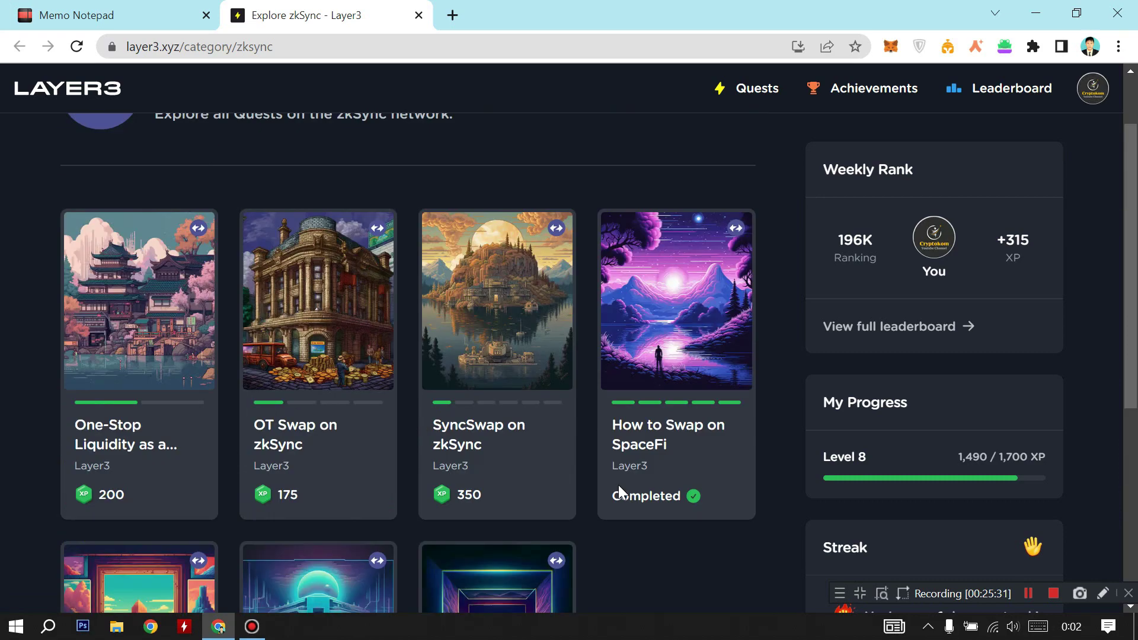
scroll(635, 529, down, 3)
scroll(673, 534, up, 3)
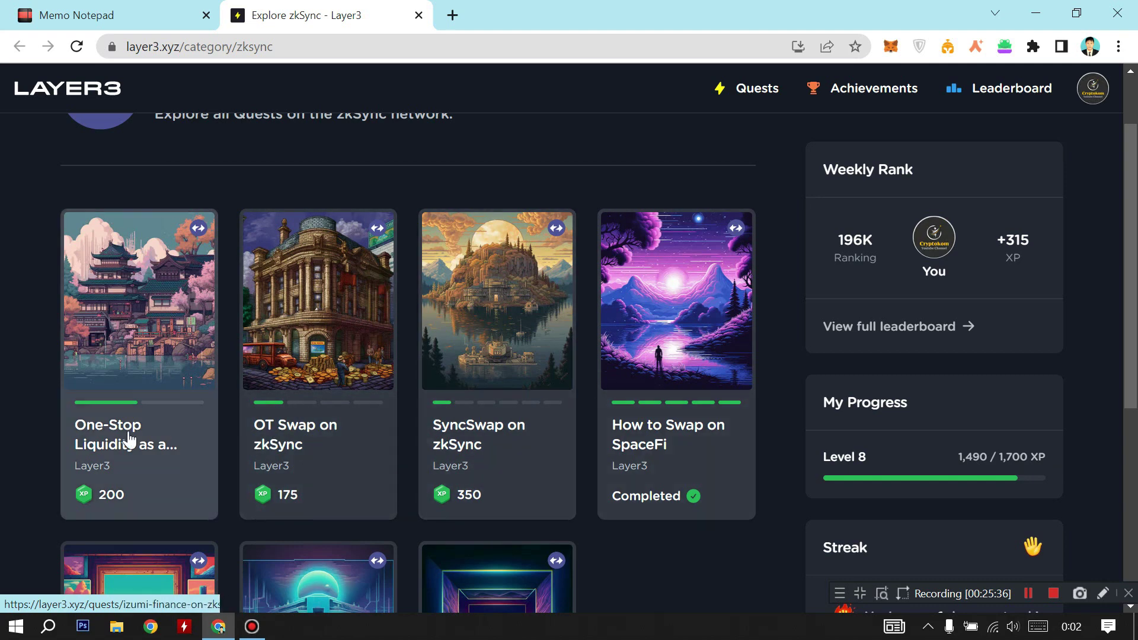
Open the One-Stop Liquidity quest's ETH to USDC swap task and launch iZUMi from it
click(149, 286)
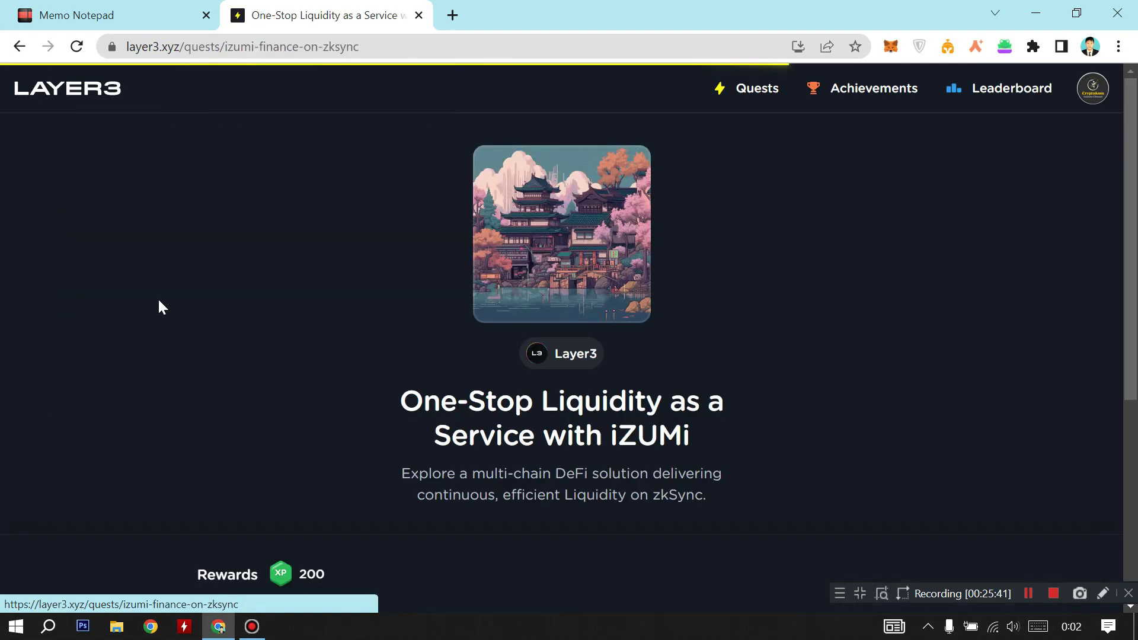
scroll(158, 306, down, 5)
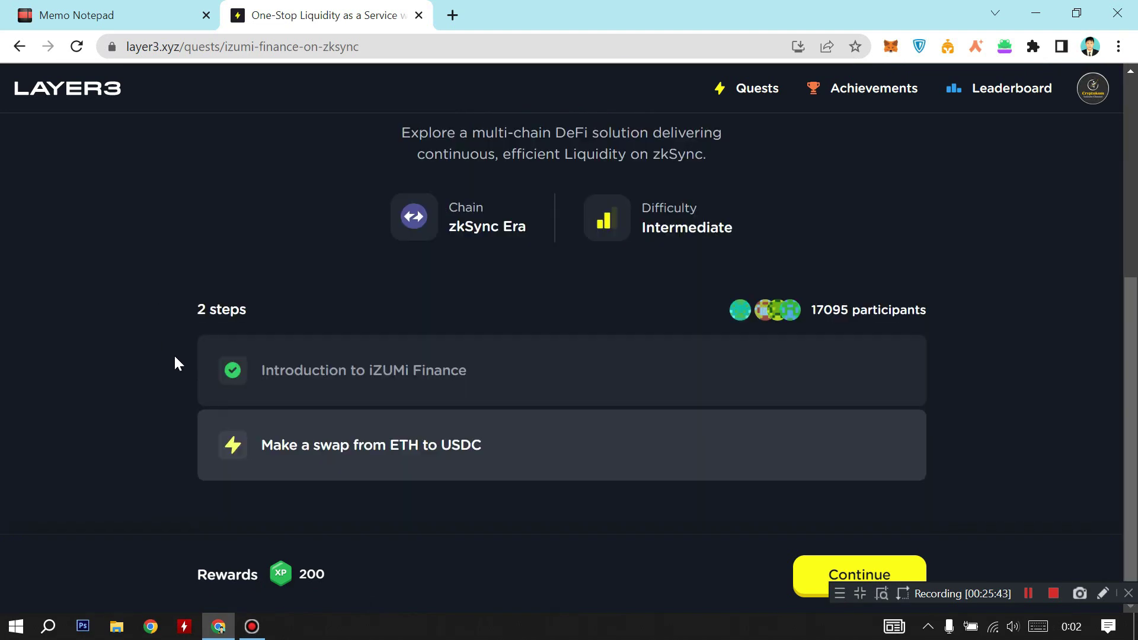
click(555, 465)
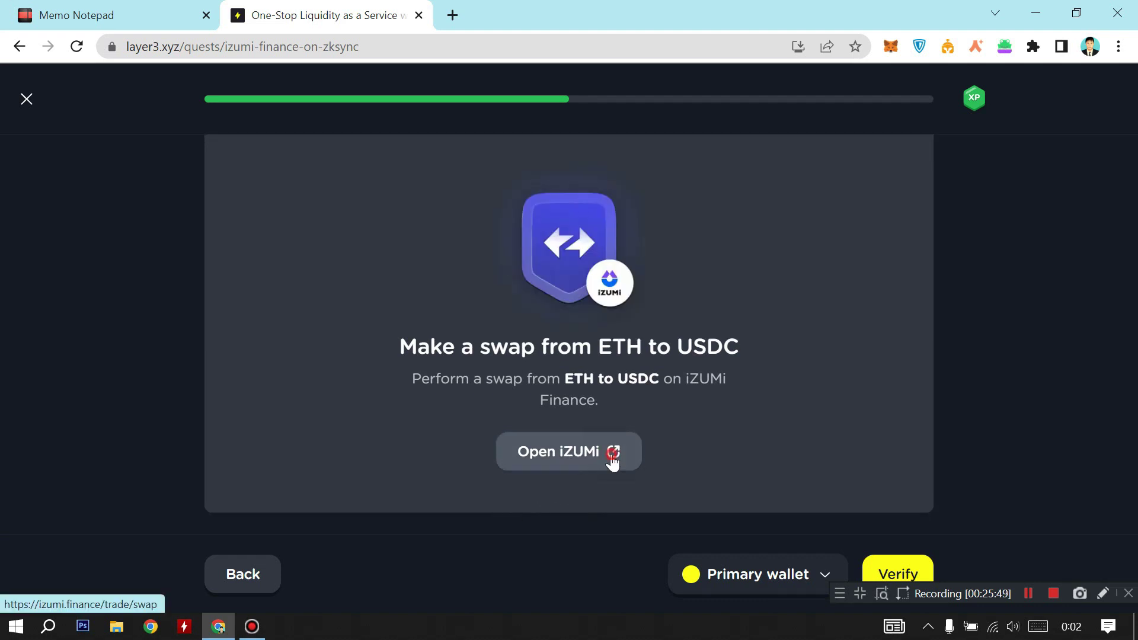
click(611, 456)
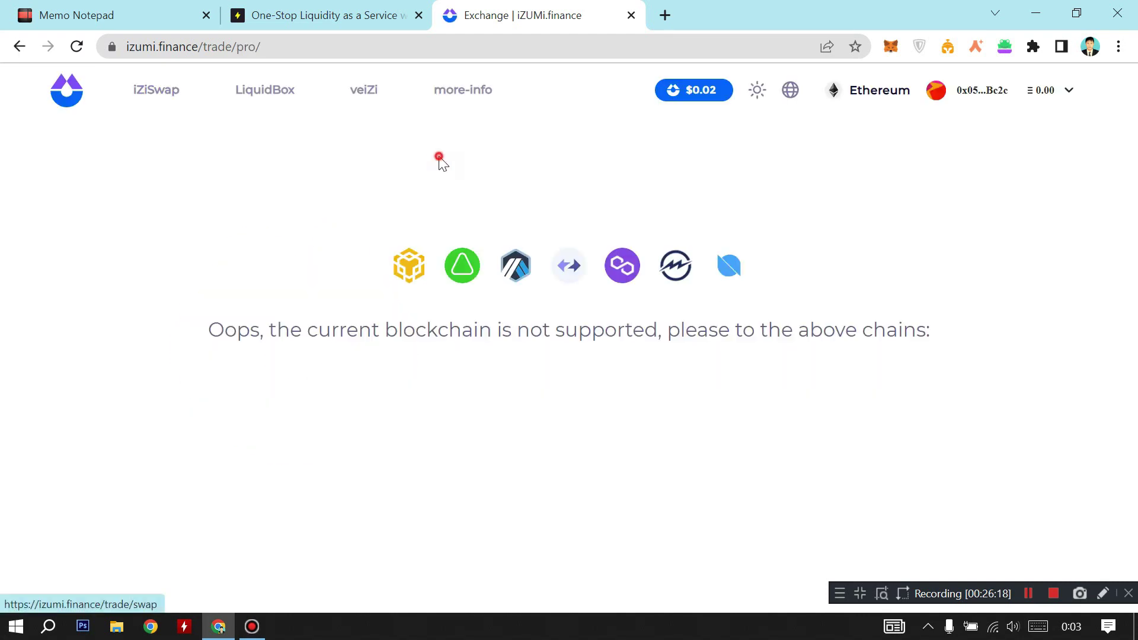
Open the iZiSwap Swap page and change the network to zkSync Era, approving the switch in MetaMask
mouse_move(153, 95)
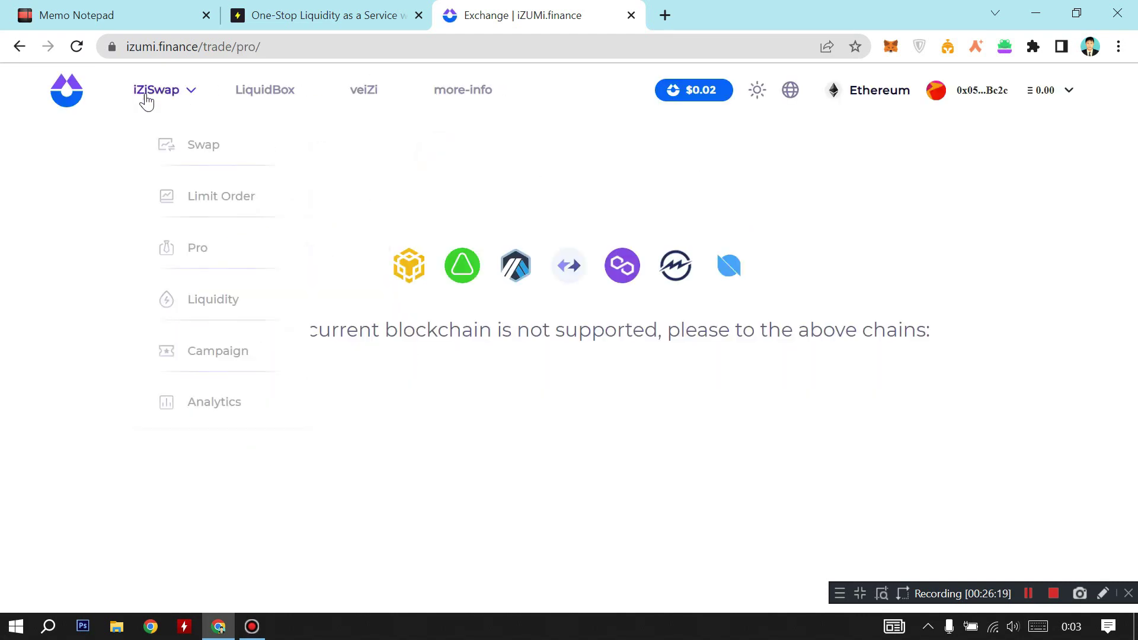
click(193, 149)
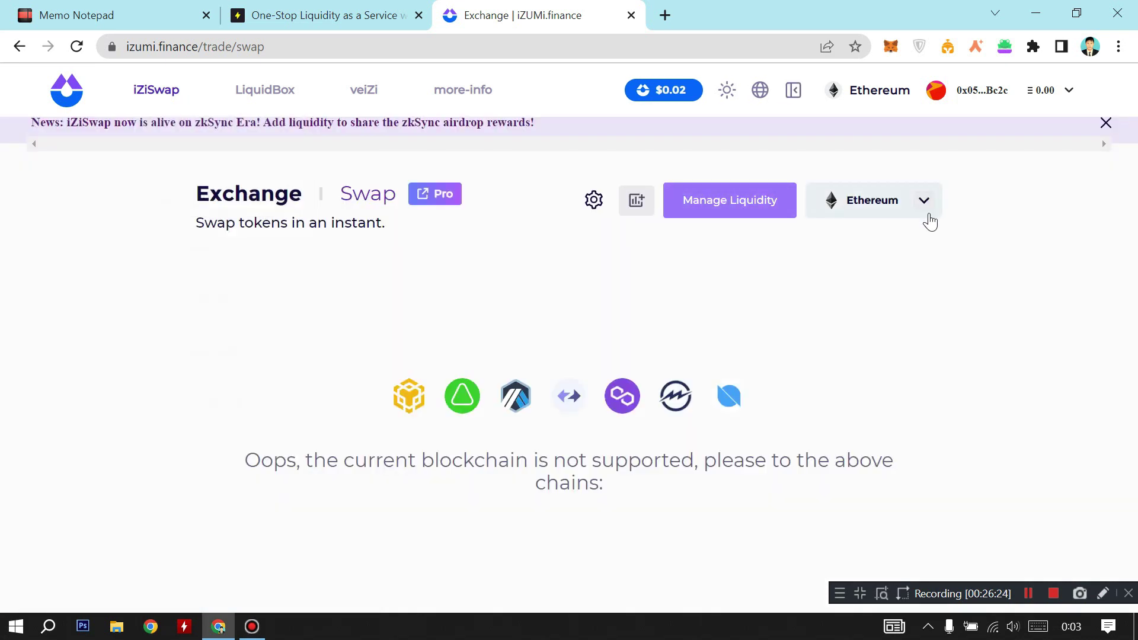
click(916, 215)
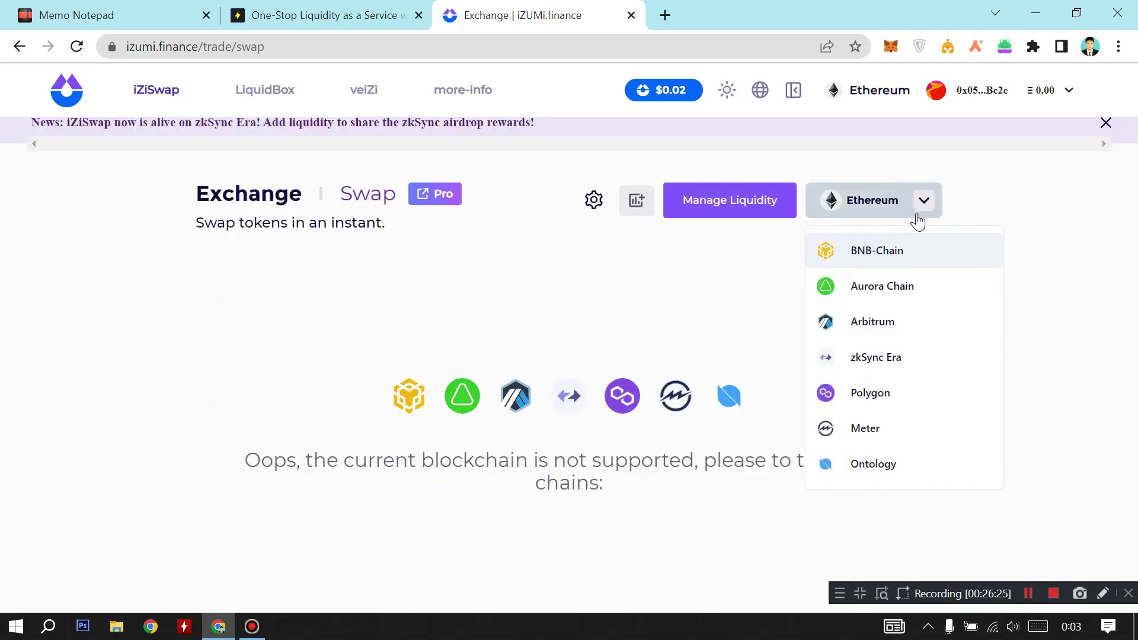
click(898, 367)
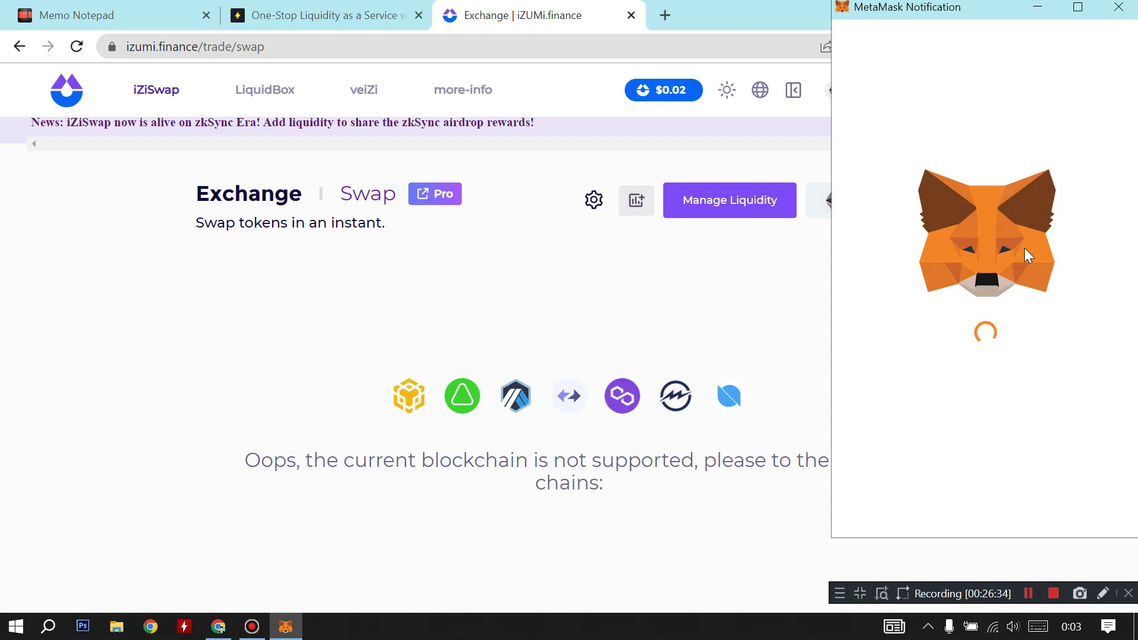
click(1069, 514)
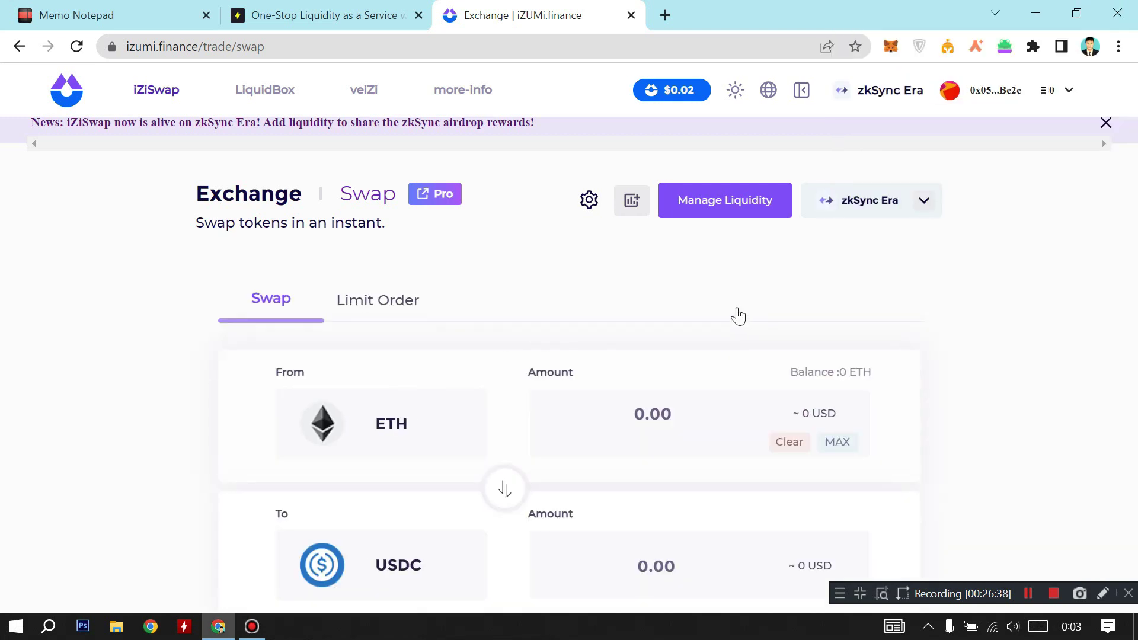
Check the Layer3 swap task, swap 0.00060 ETH to USDC on iZUMi, and confirm the transaction in MetaMask
scroll(738, 312, down, 3)
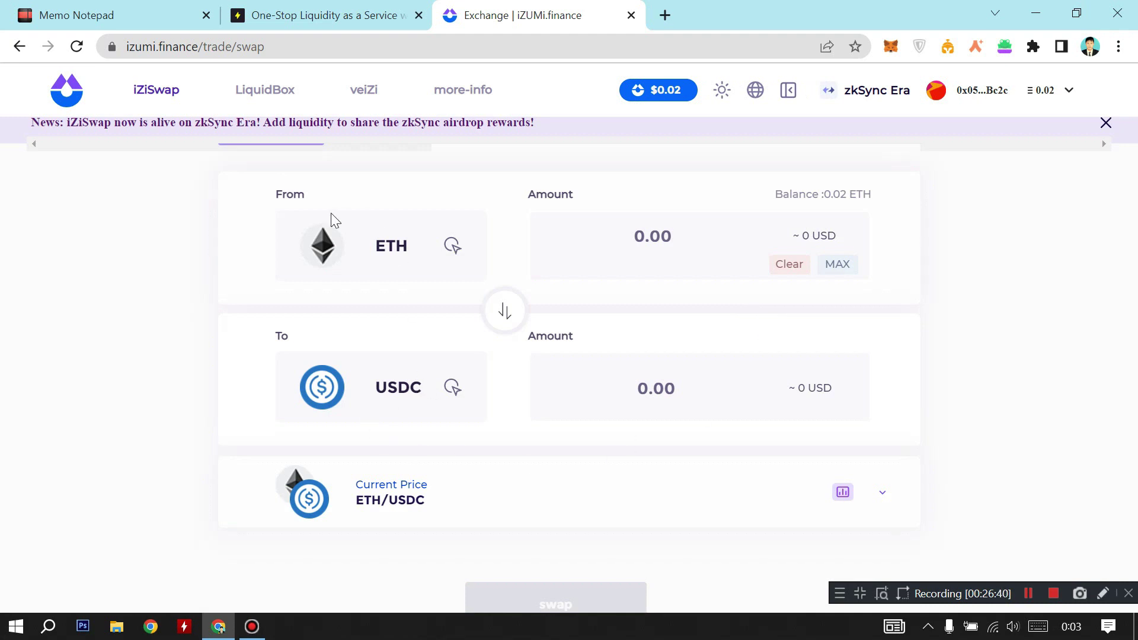
key(ctrl+shift+Tab)
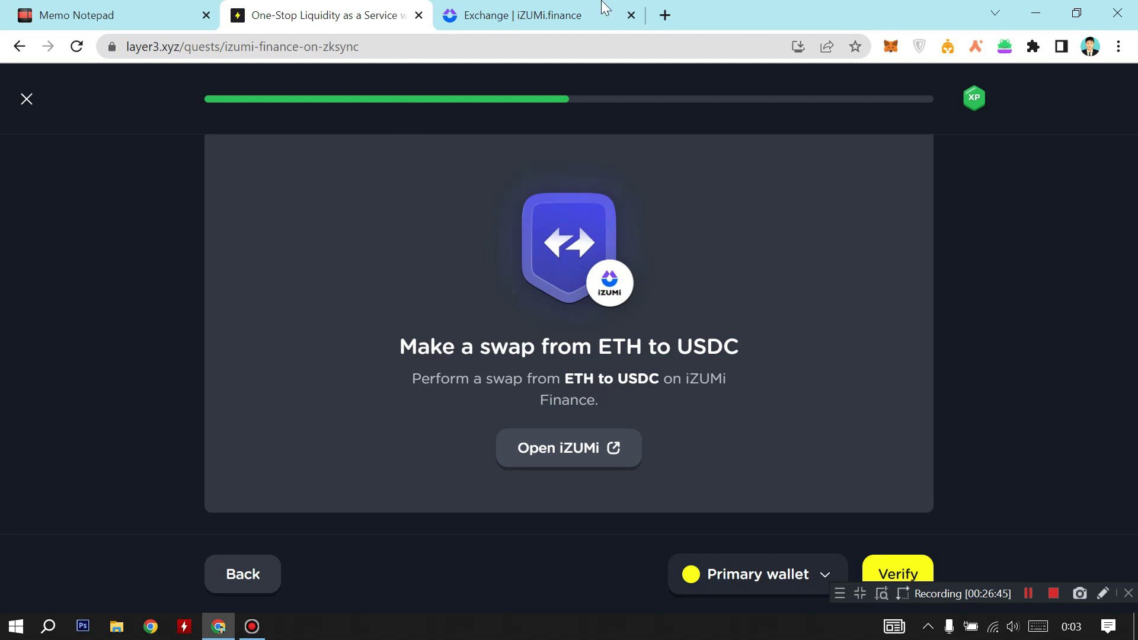
key(ctrl+Tab)
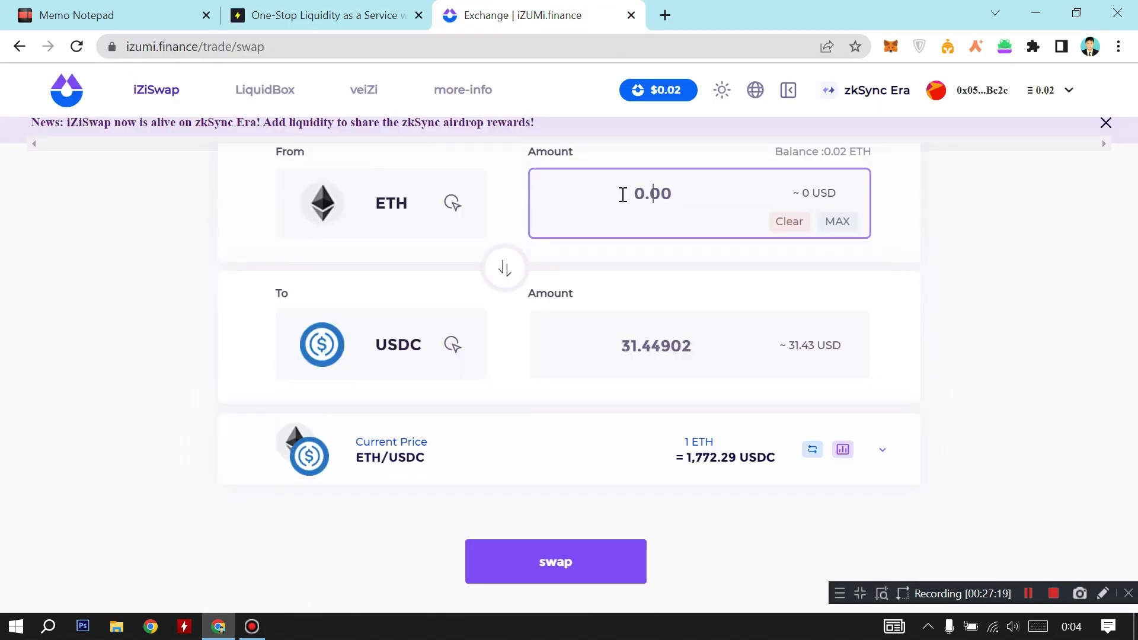
text(0.00060)
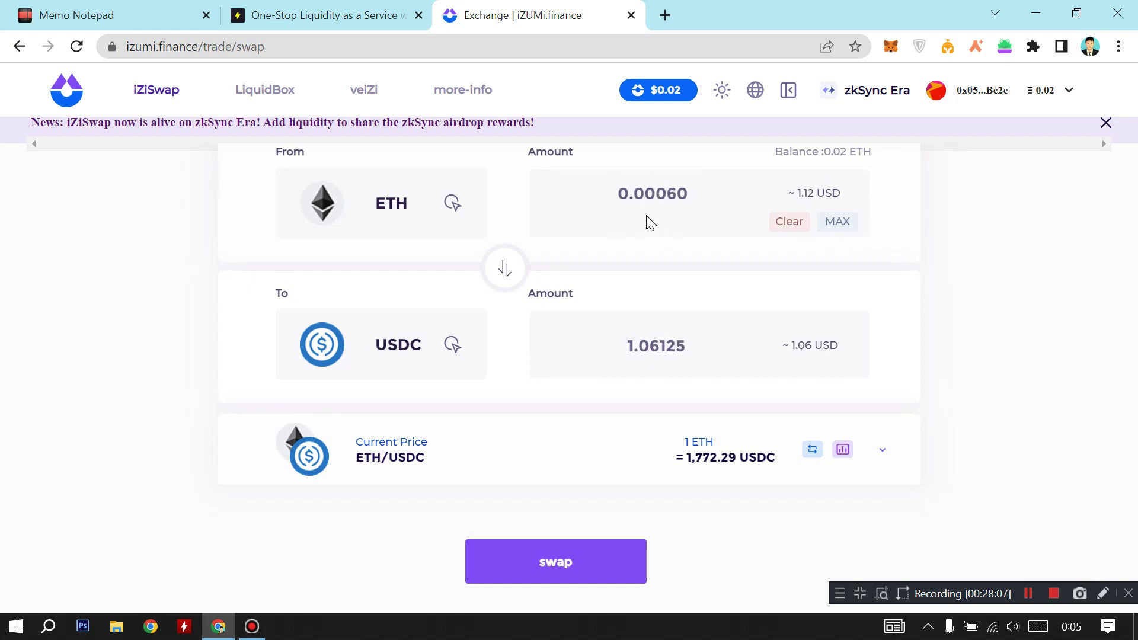
click(546, 574)
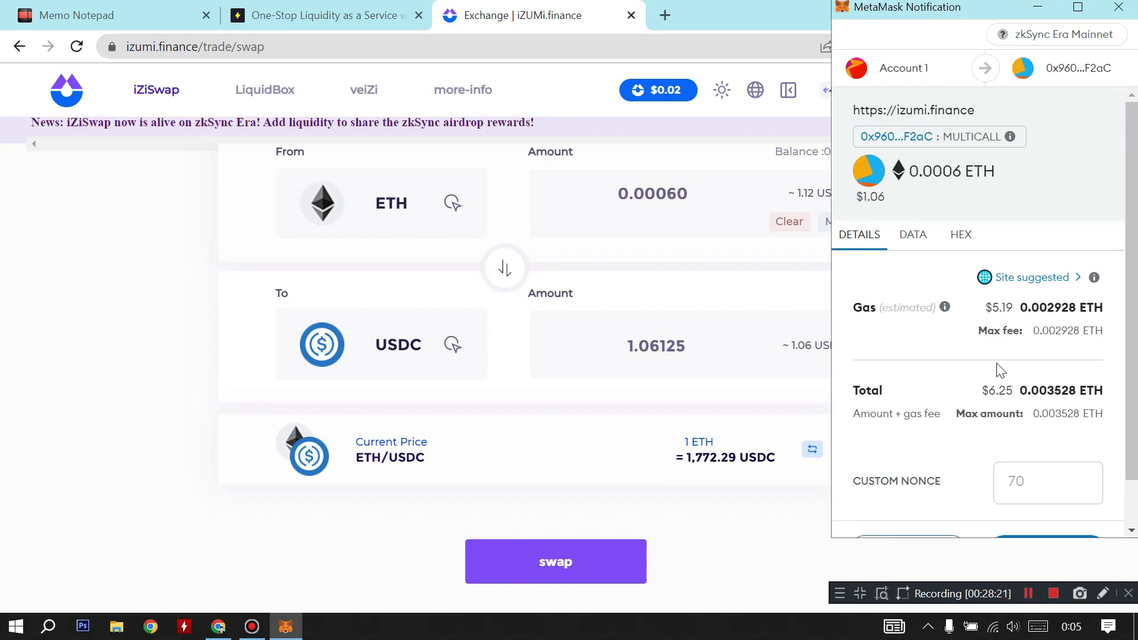
scroll(1001, 442, down, 1)
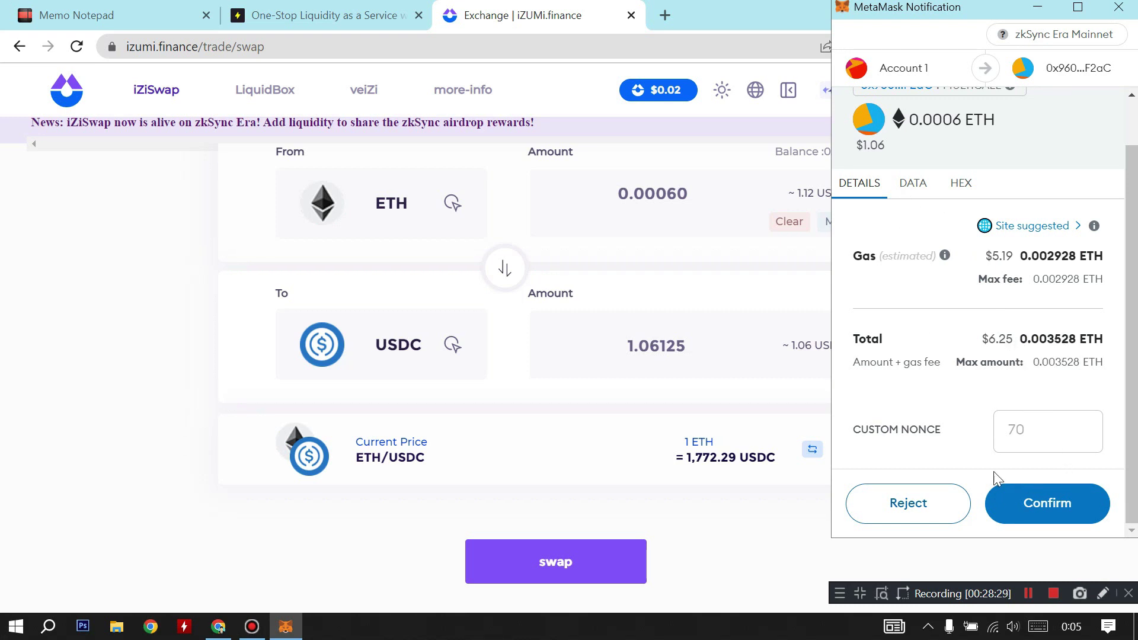
click(1060, 505)
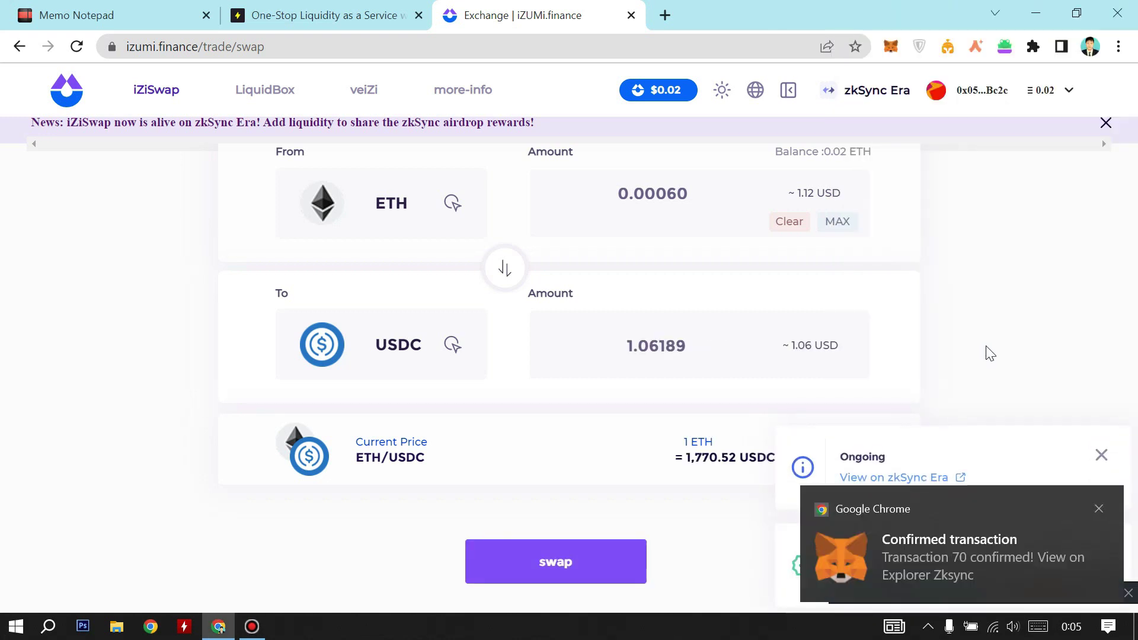
Dismiss the swap notifications, then return to Layer3 and complete the One-Stop Liquidity quest's ETH to USDC swap task
click(1098, 509)
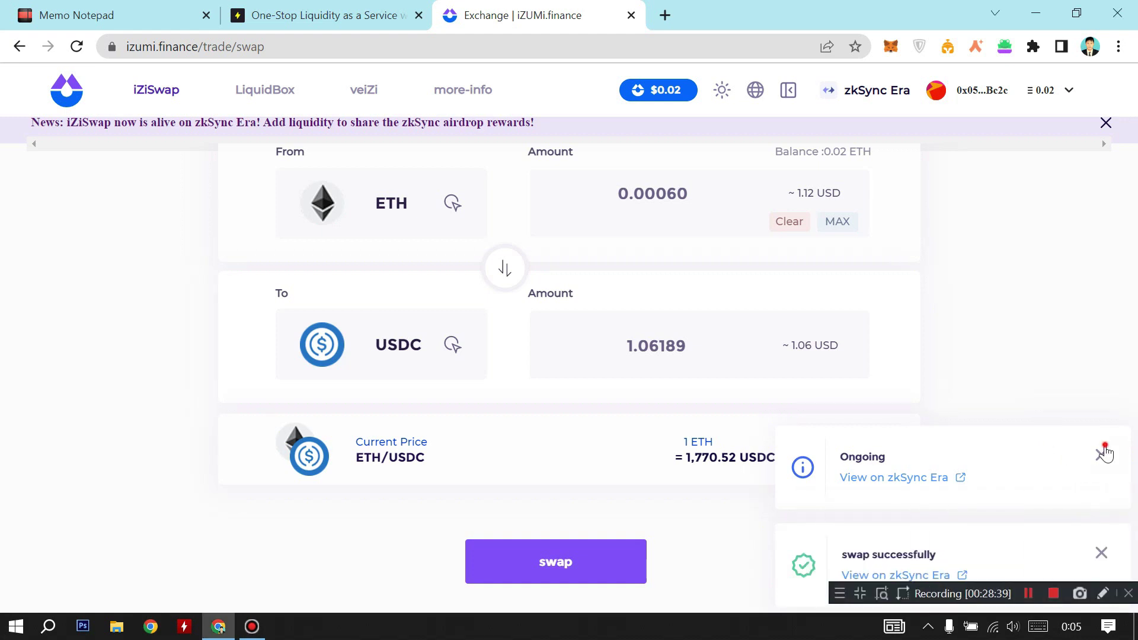
click(1101, 455)
click(1102, 553)
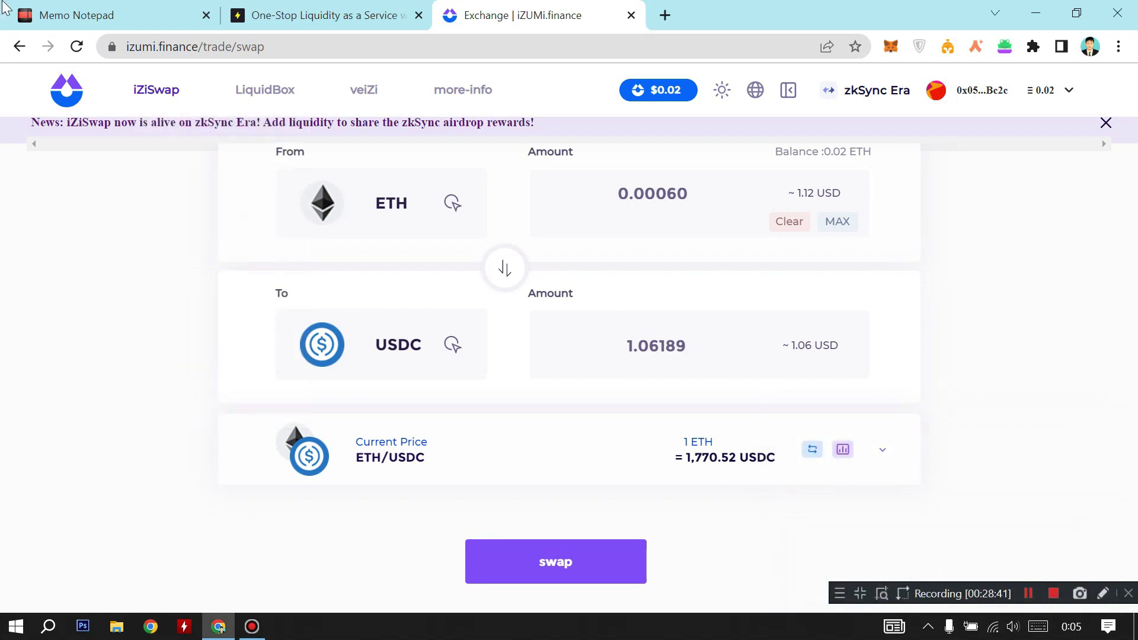
click(320, 9)
click(901, 574)
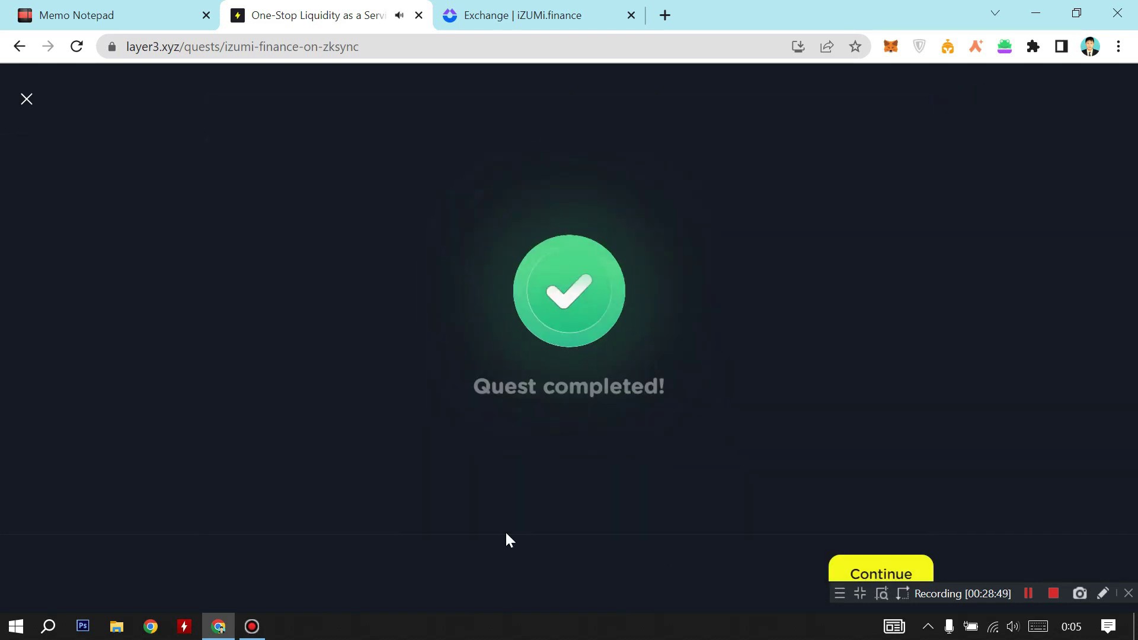
Proceed through the quest completion screens, close them, and return to the zkSync quests list to review the remaining quests
click(882, 566)
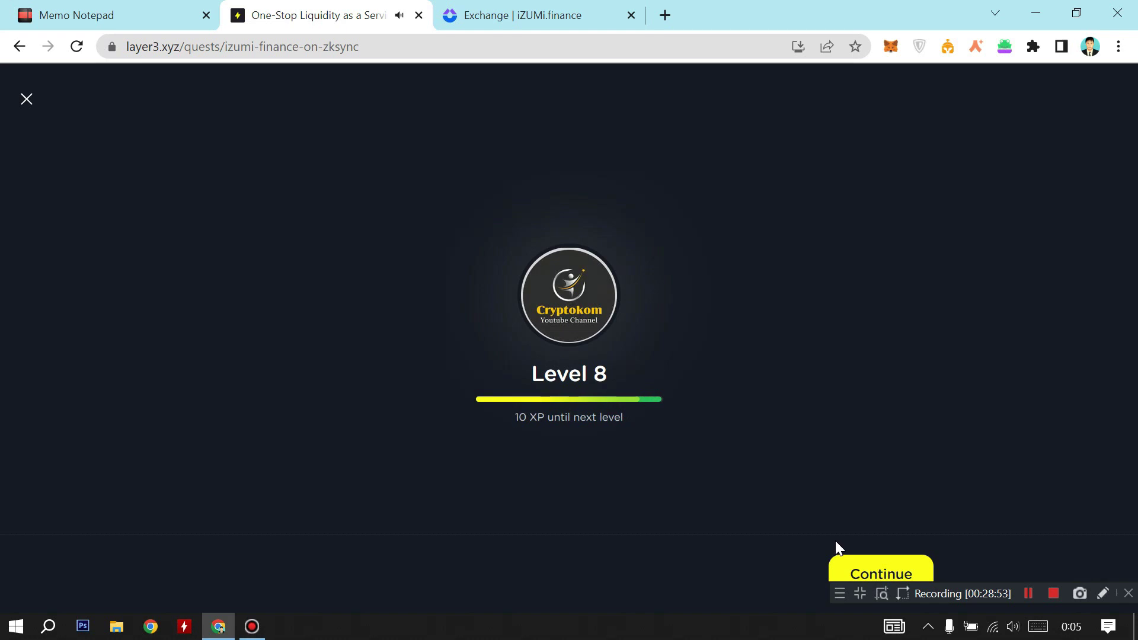
click(858, 575)
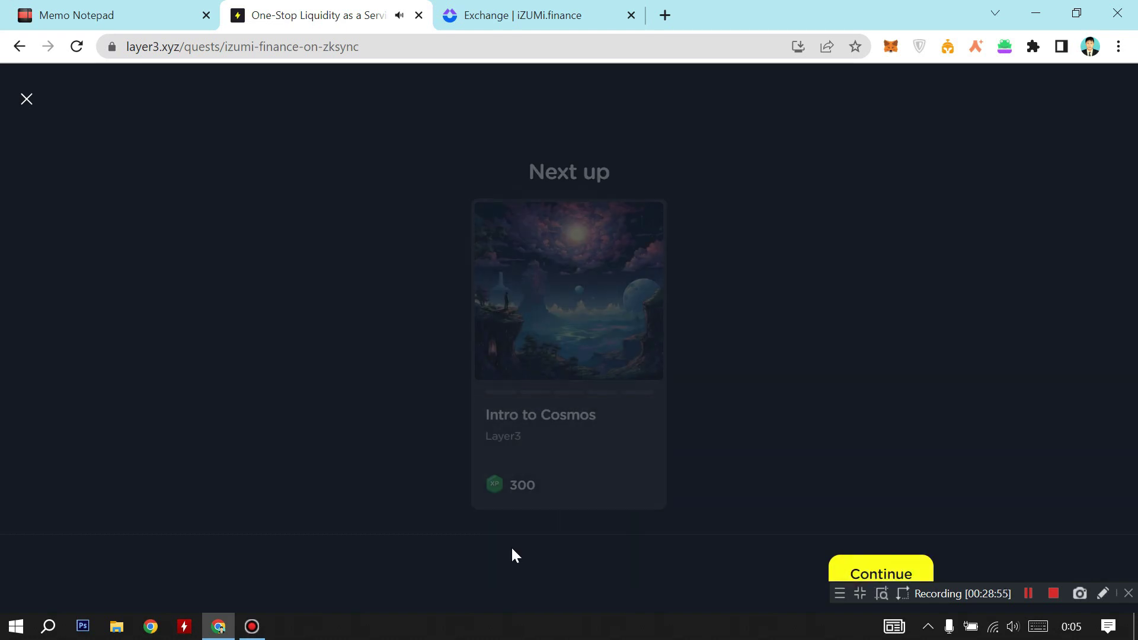
click(36, 102)
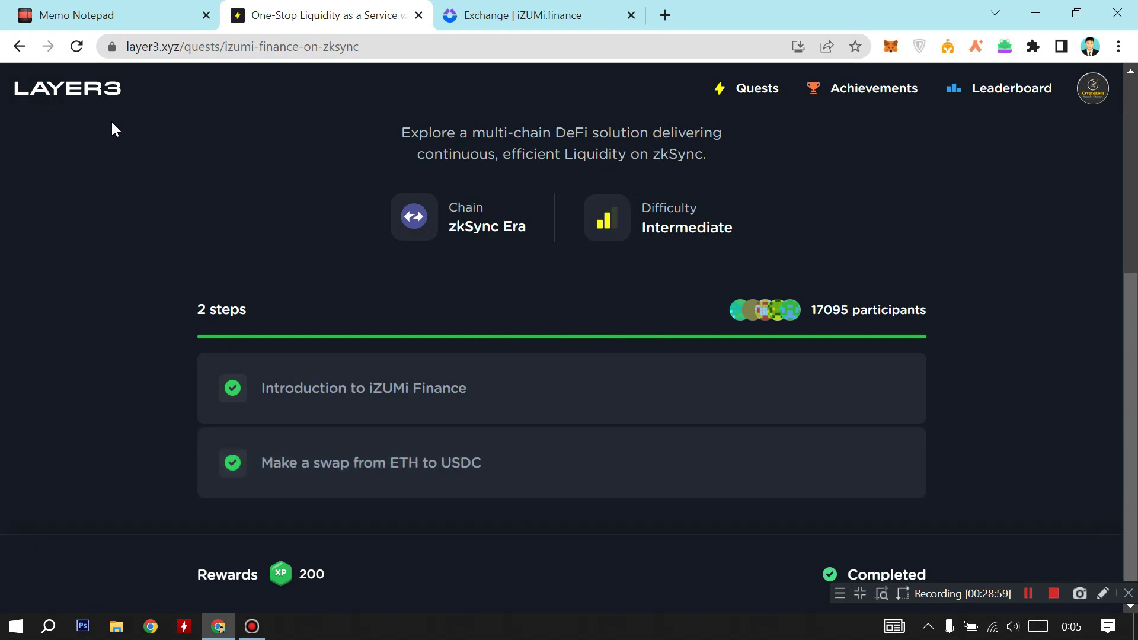
click(19, 46)
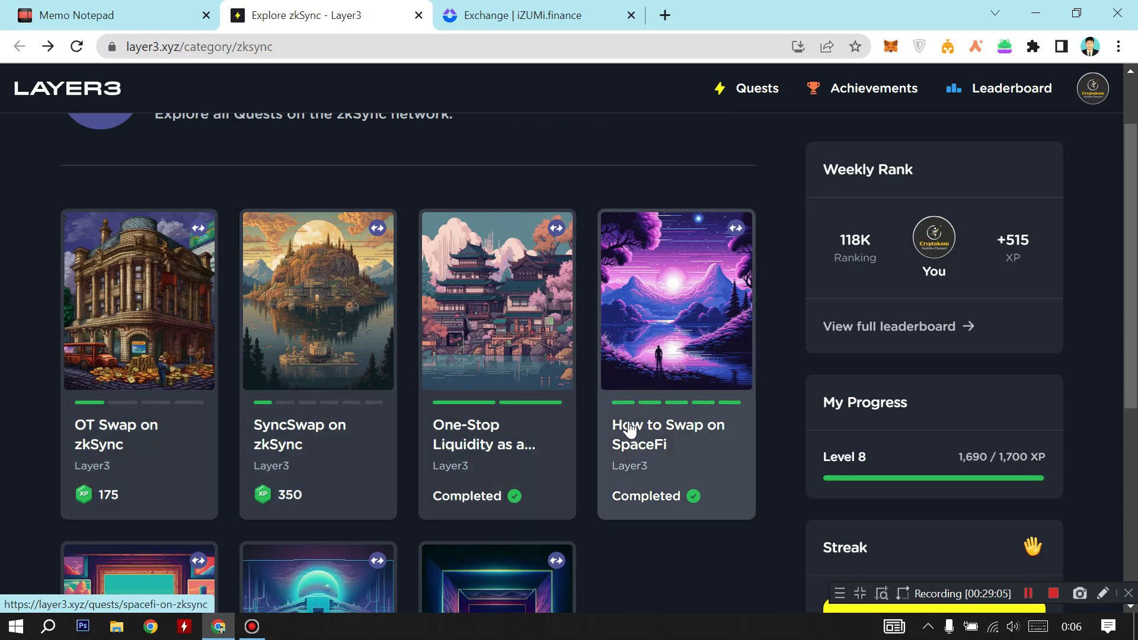
scroll(632, 433, down, 2)
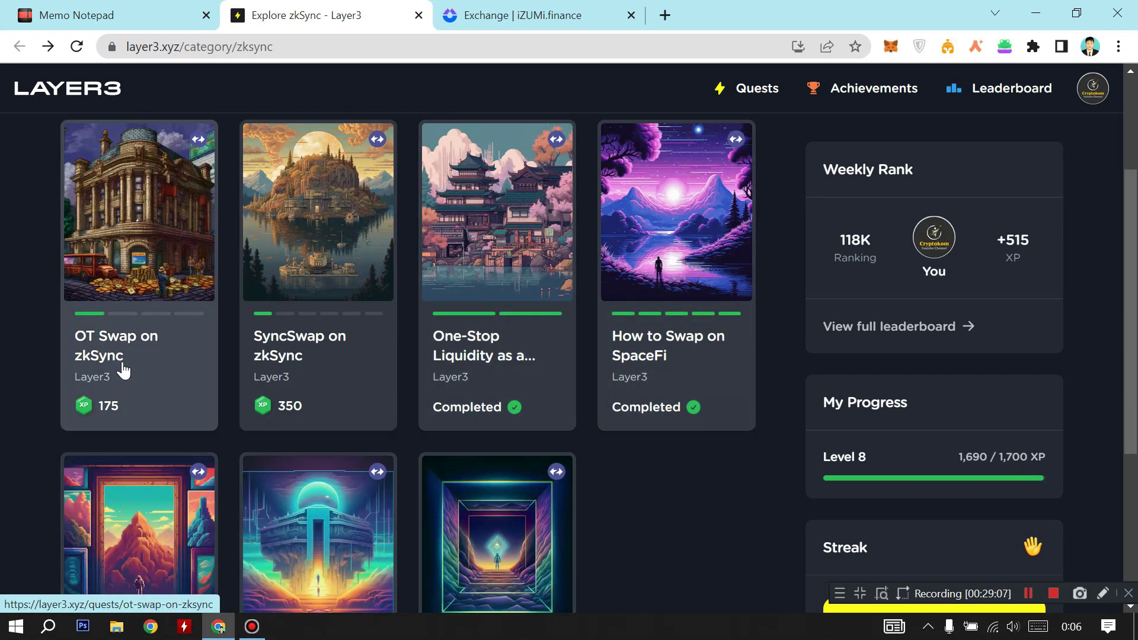